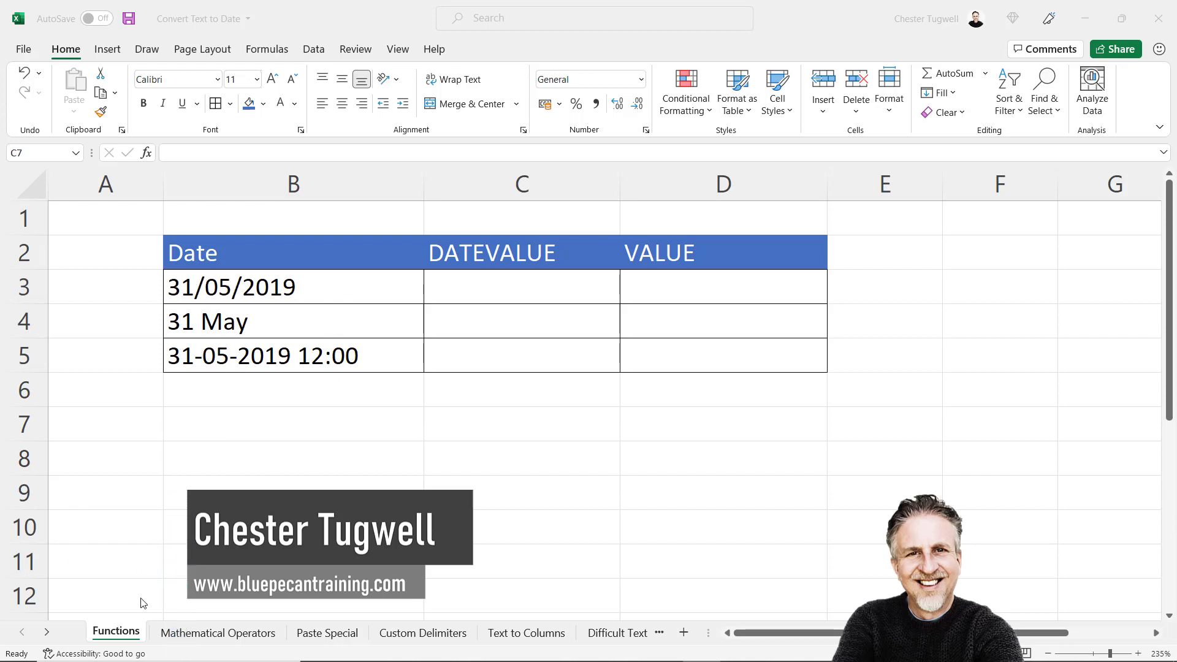
Browse the sheet tabs, then return to the Functions sheet
click(48, 633)
click(47, 632)
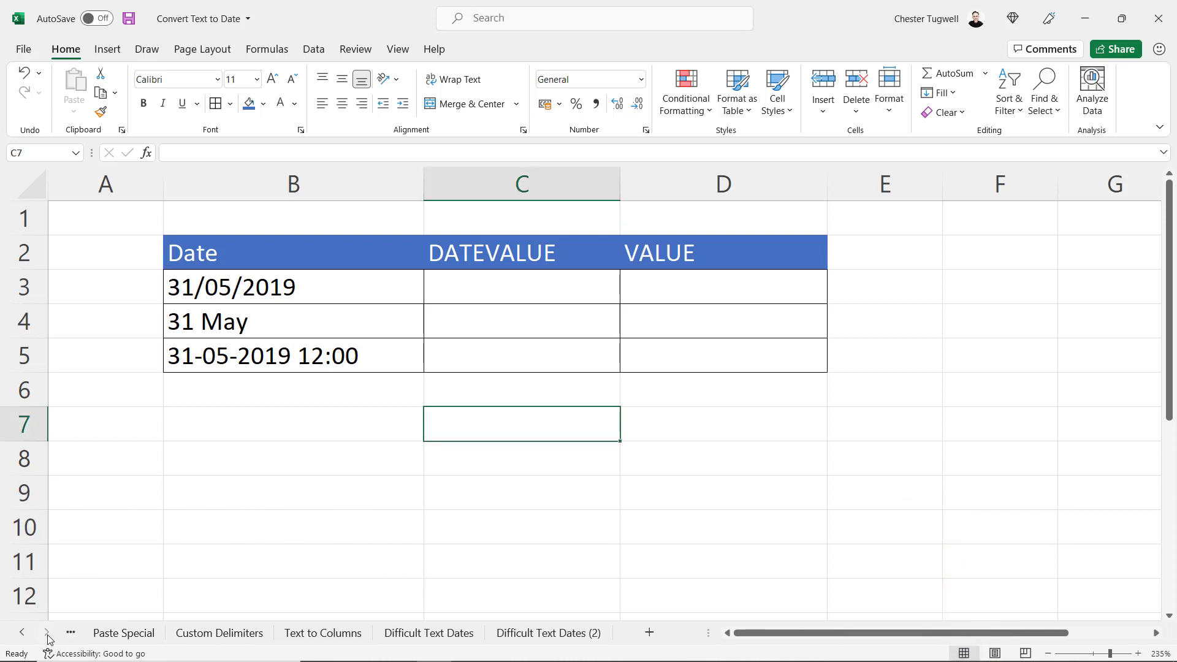
click(457, 636)
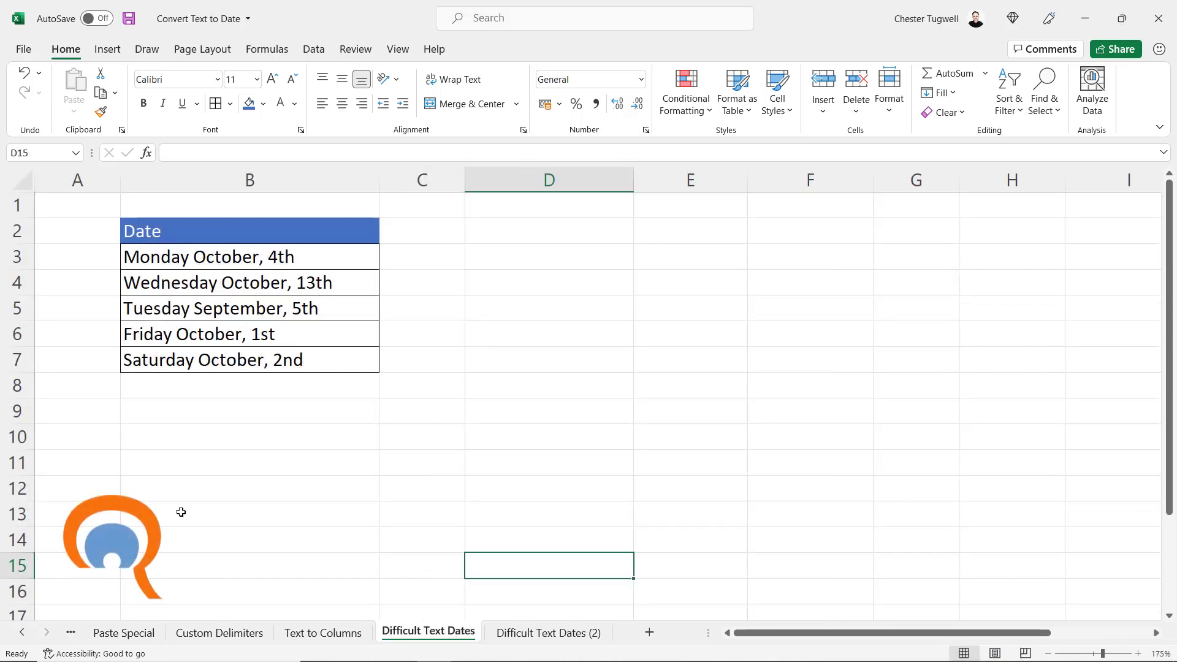
click(22, 634)
click(22, 638)
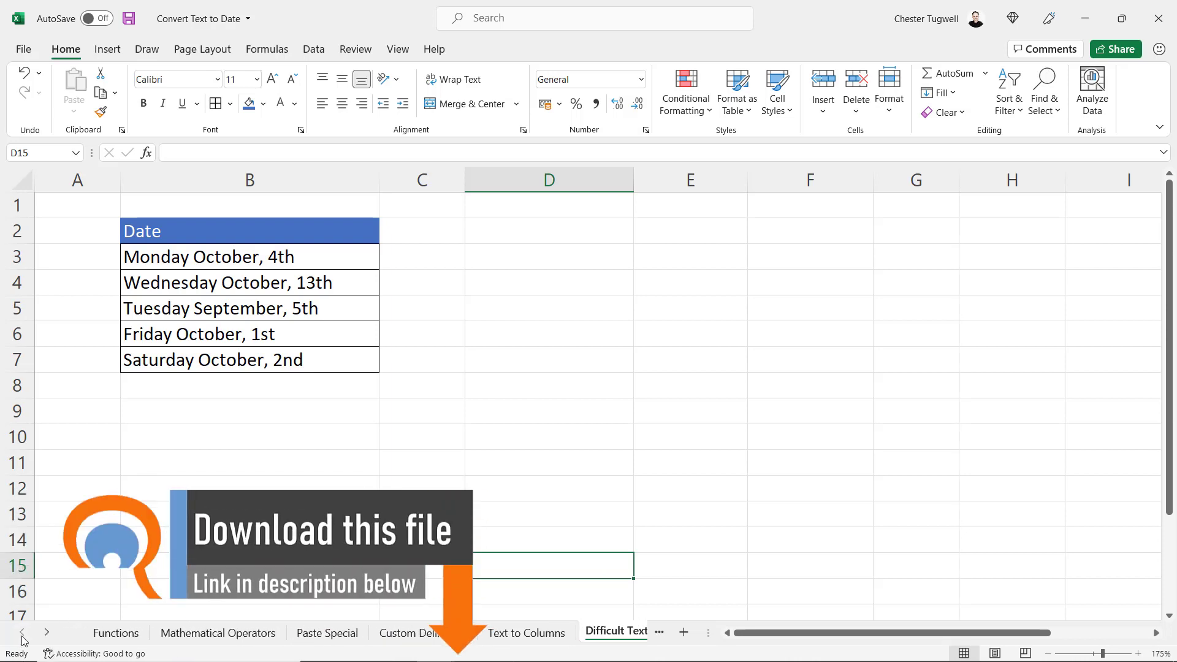
click(122, 634)
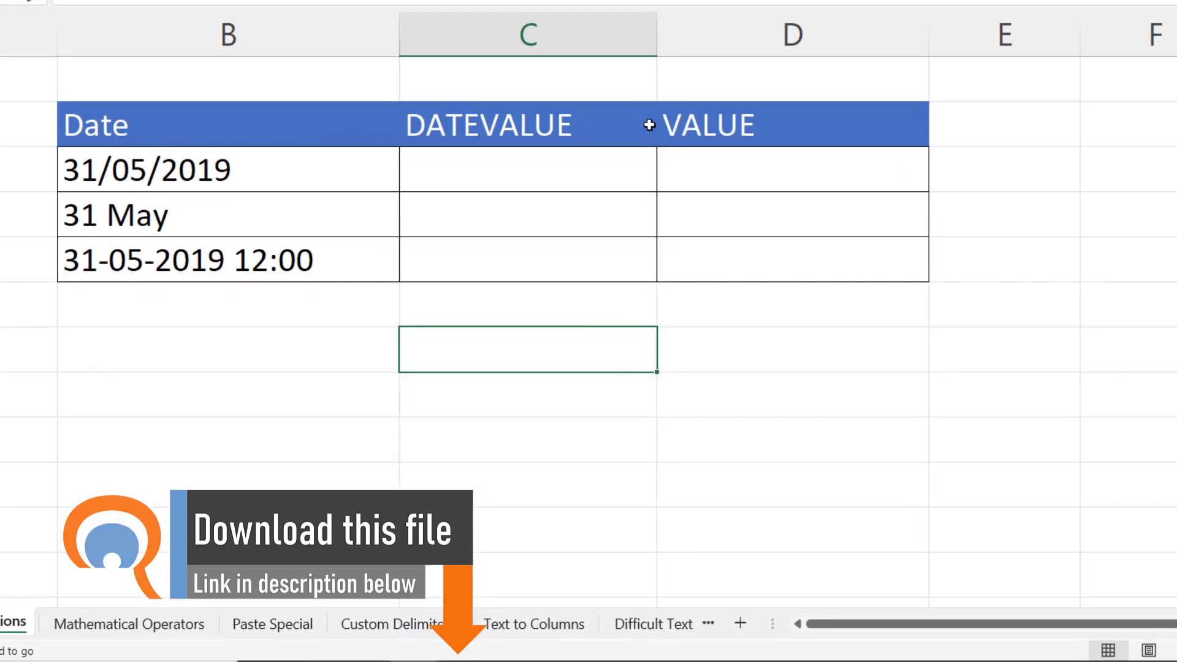
Enter =DATEVALUE(B3) in C3 to get serial number 43616
click(483, 163)
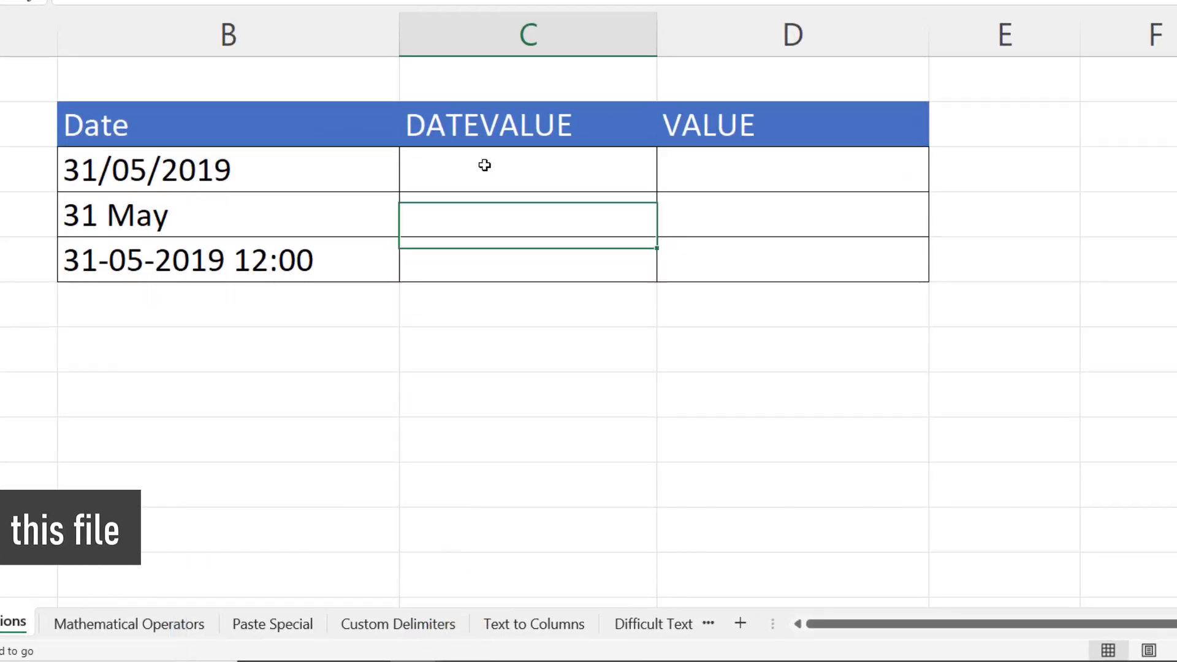
text(=dat)
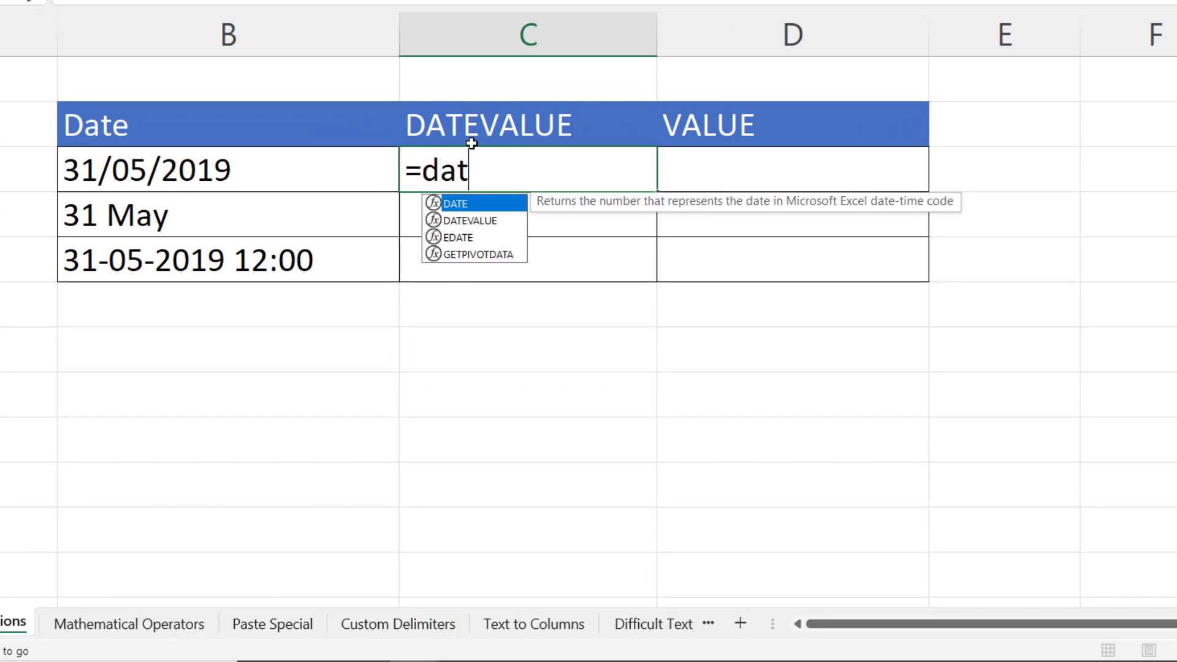
click(474, 221)
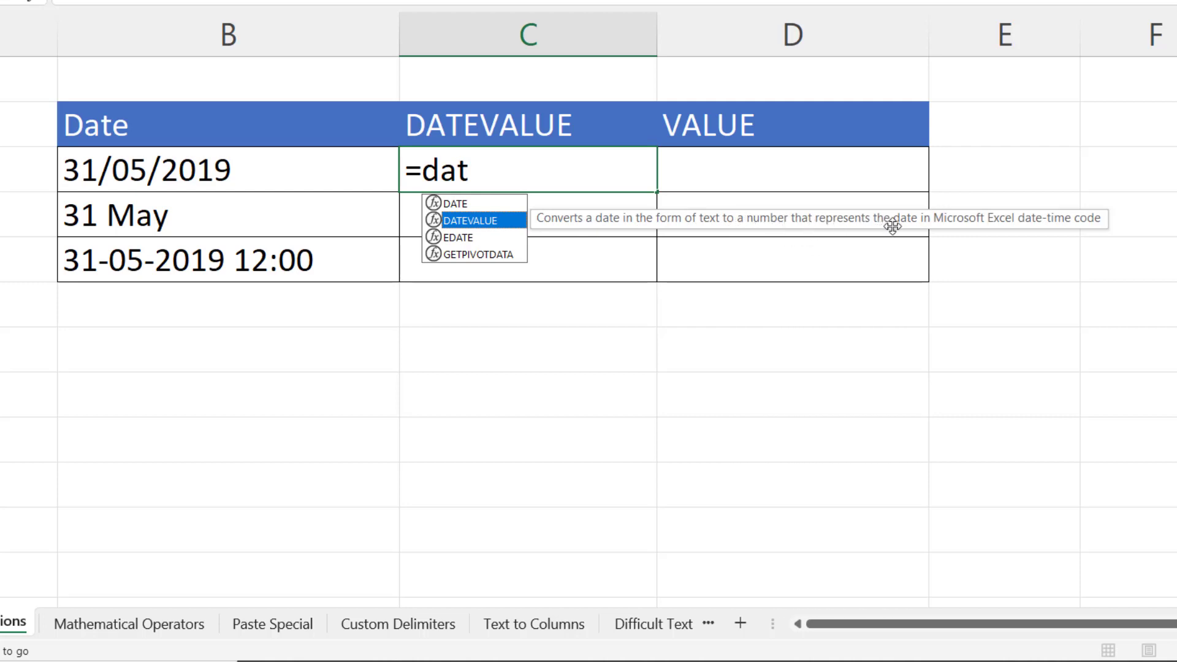
double_click(483, 221)
click(224, 162)
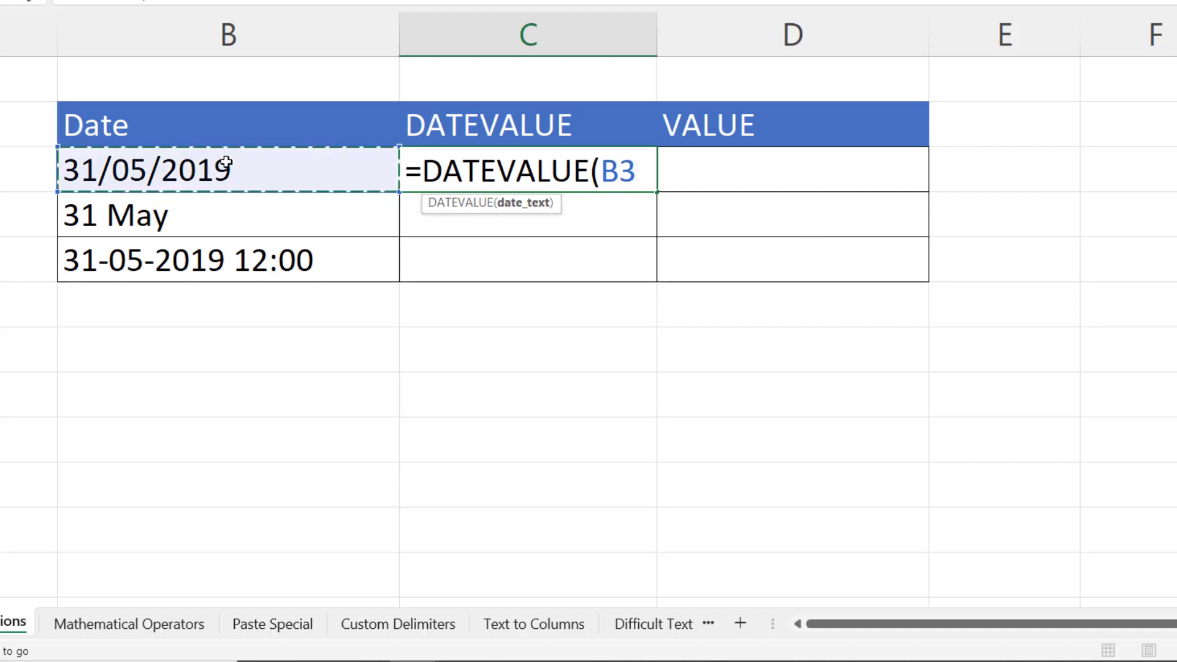
text())
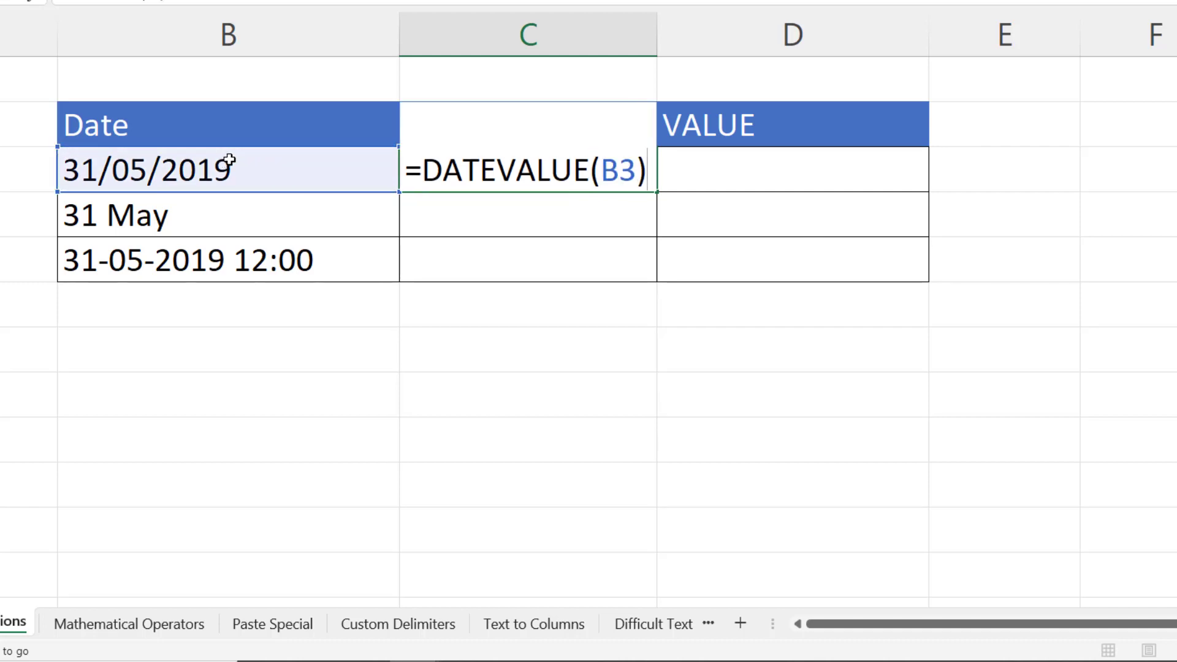
key(Return)
click(607, 183)
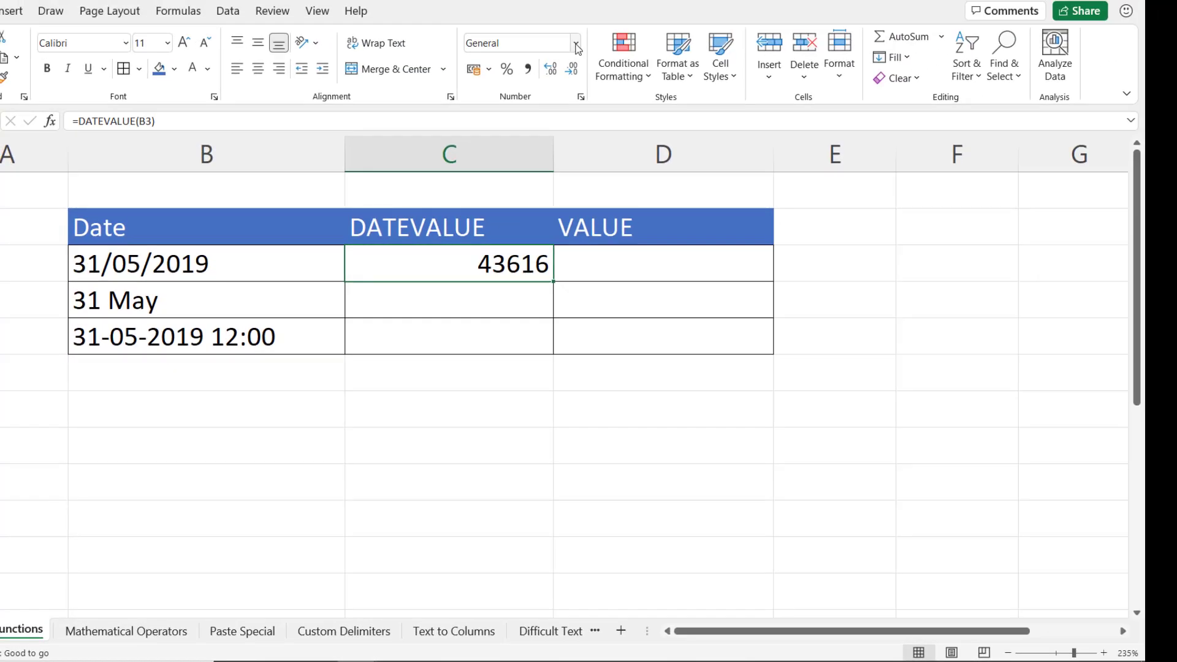
Format C3 as Short Date and fill it down to C5, showing 31/05/2019, 31/05/2021, 31/05/2019
click(576, 44)
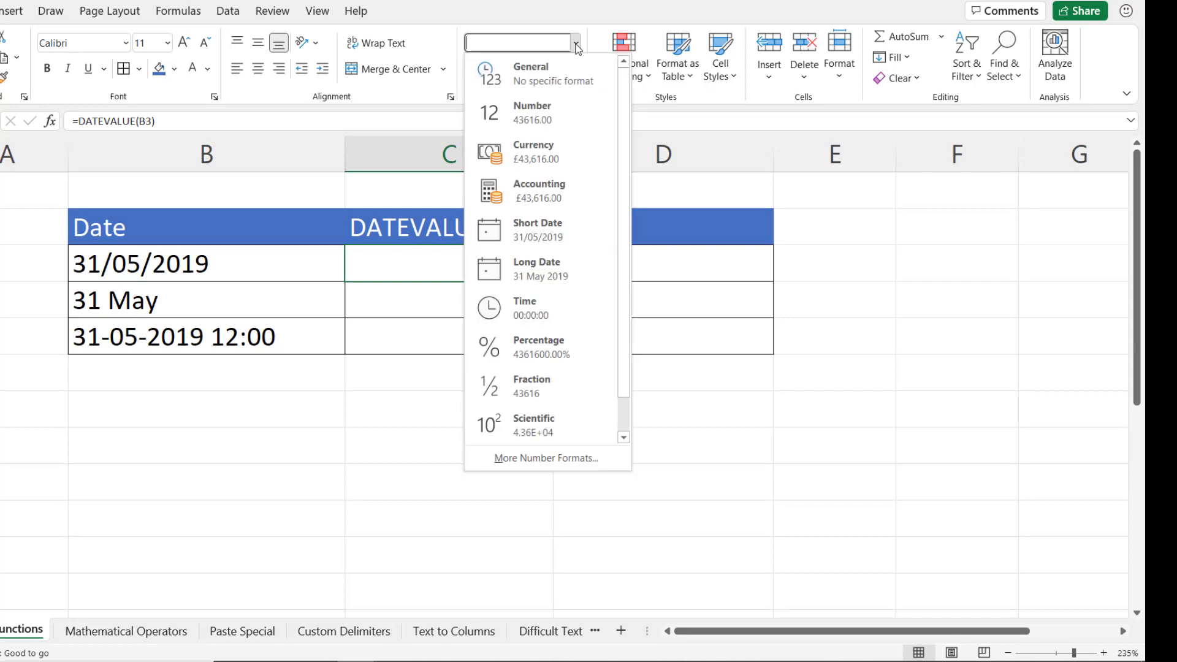
click(540, 229)
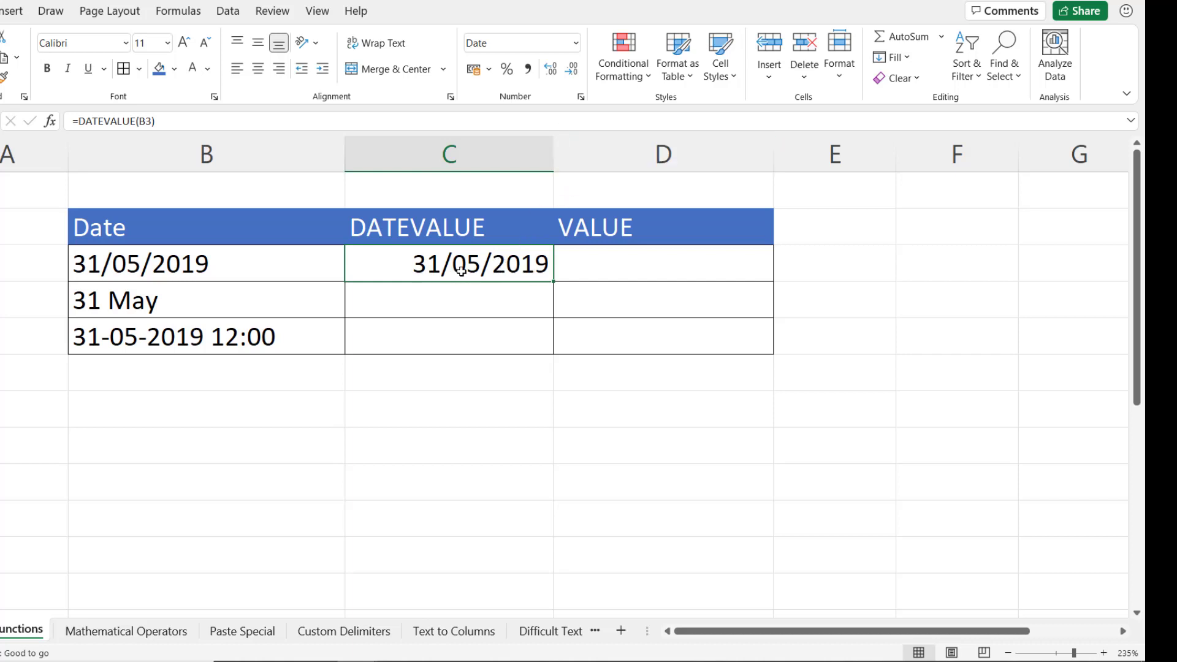
drag(552, 283, 542, 316)
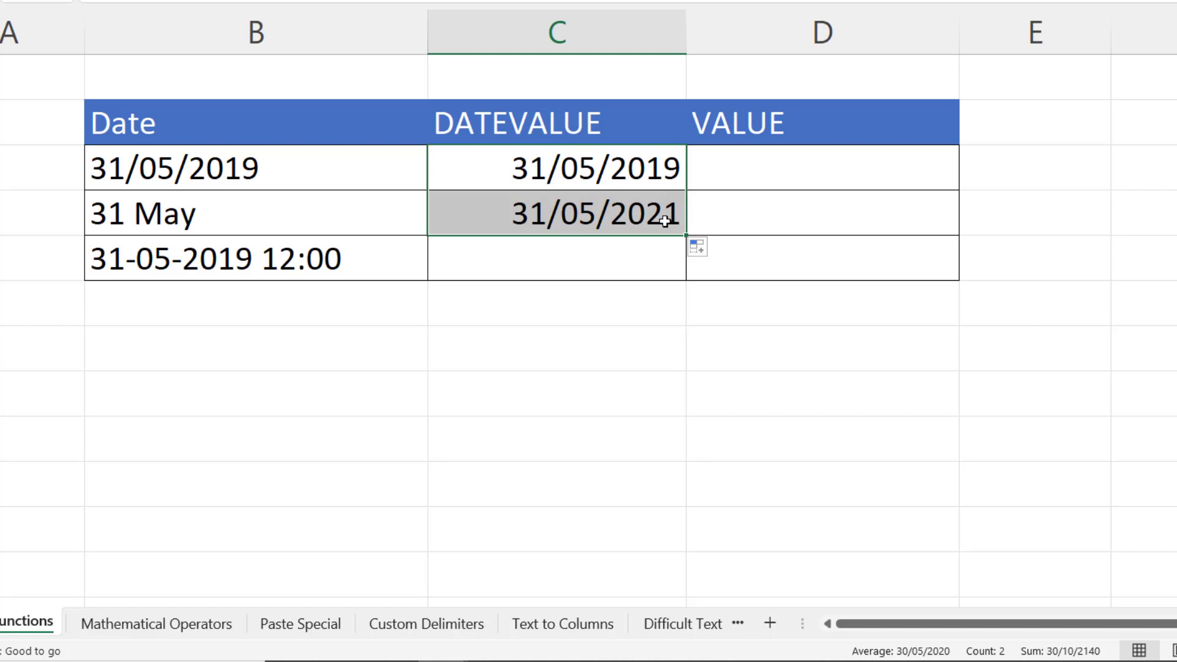
drag(684, 235, 662, 302)
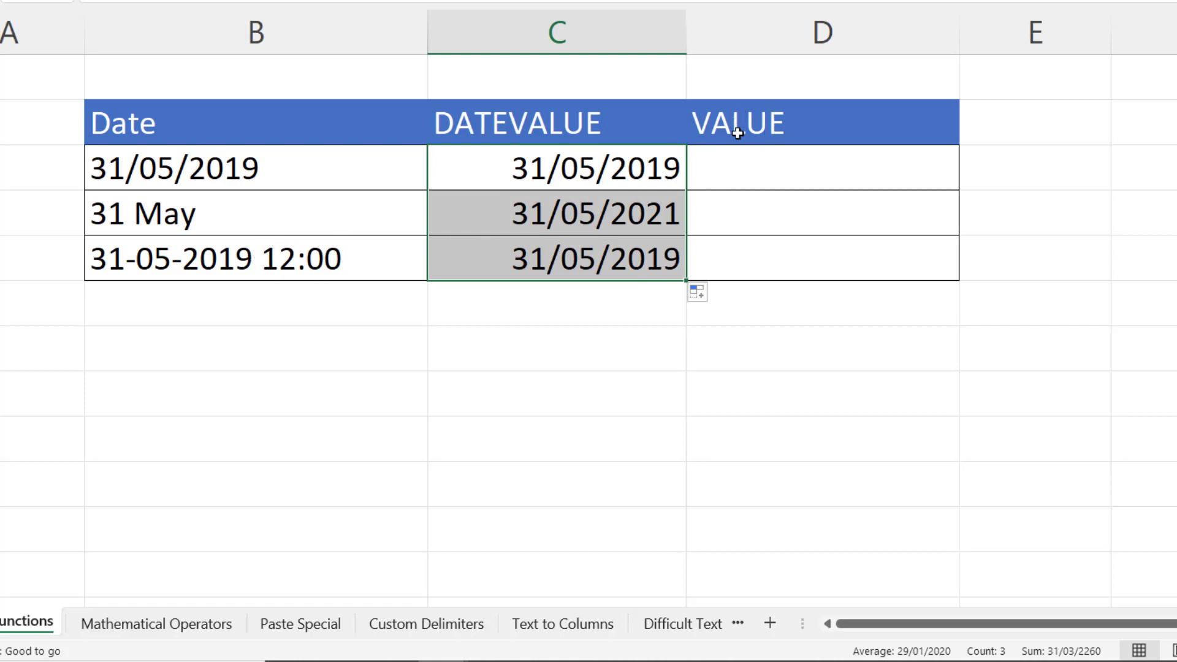
Enter =VALUE(B3) in D3 to get serial number 43616
click(749, 173)
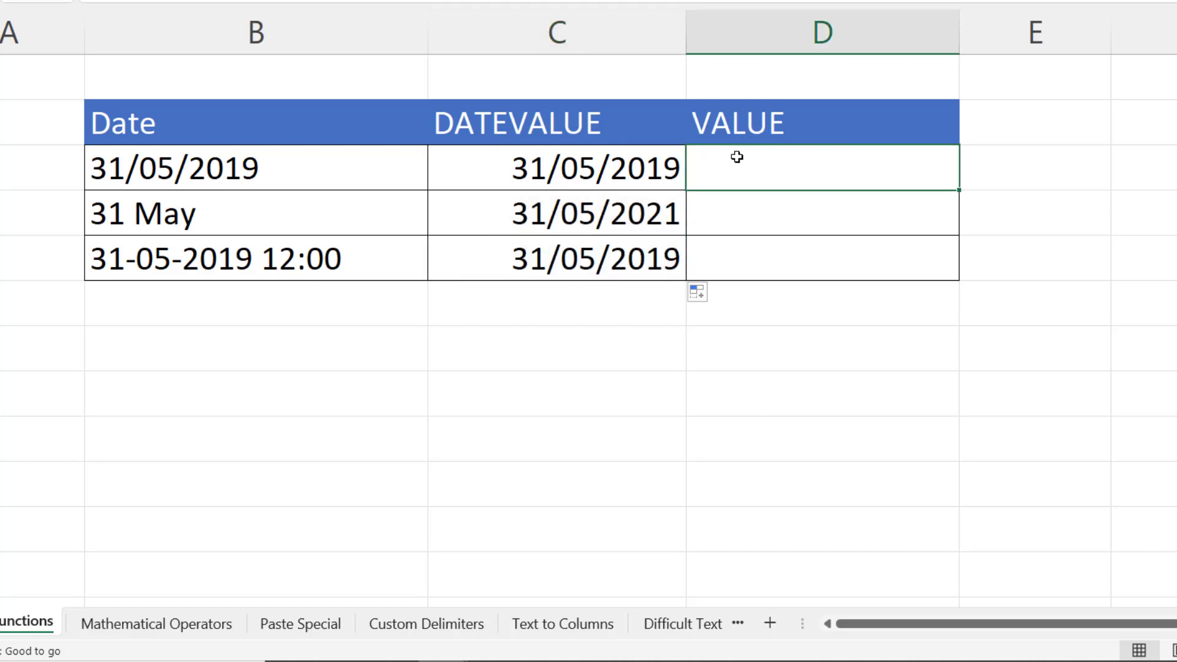
text(=va)
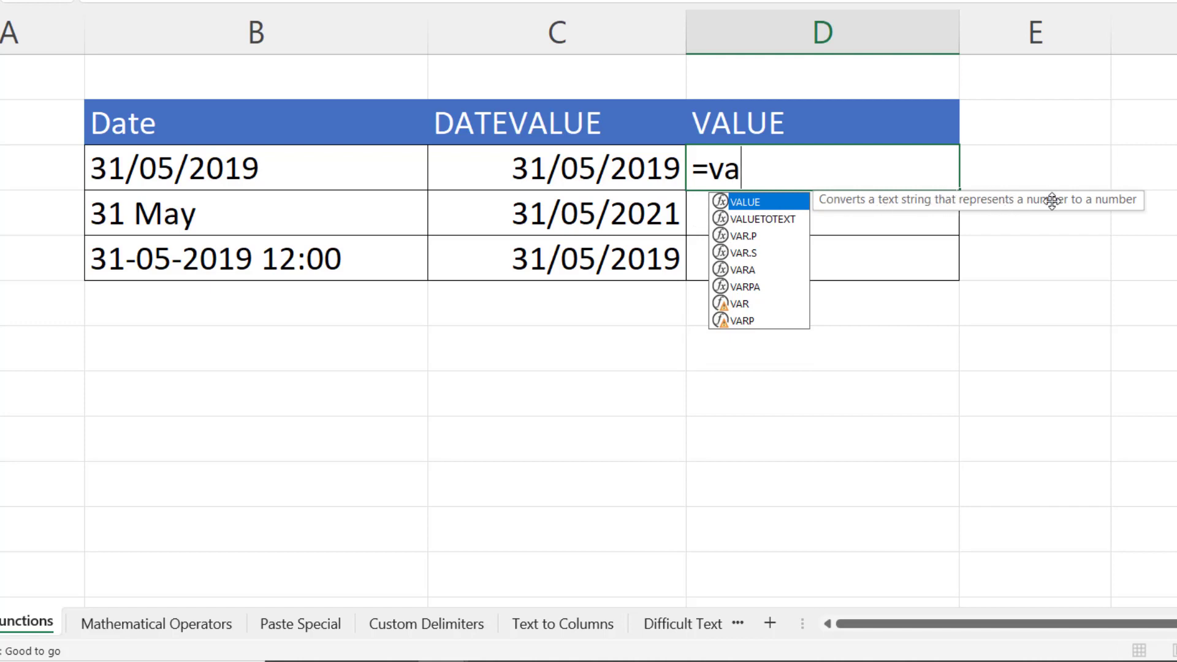
double_click(745, 202)
click(258, 176)
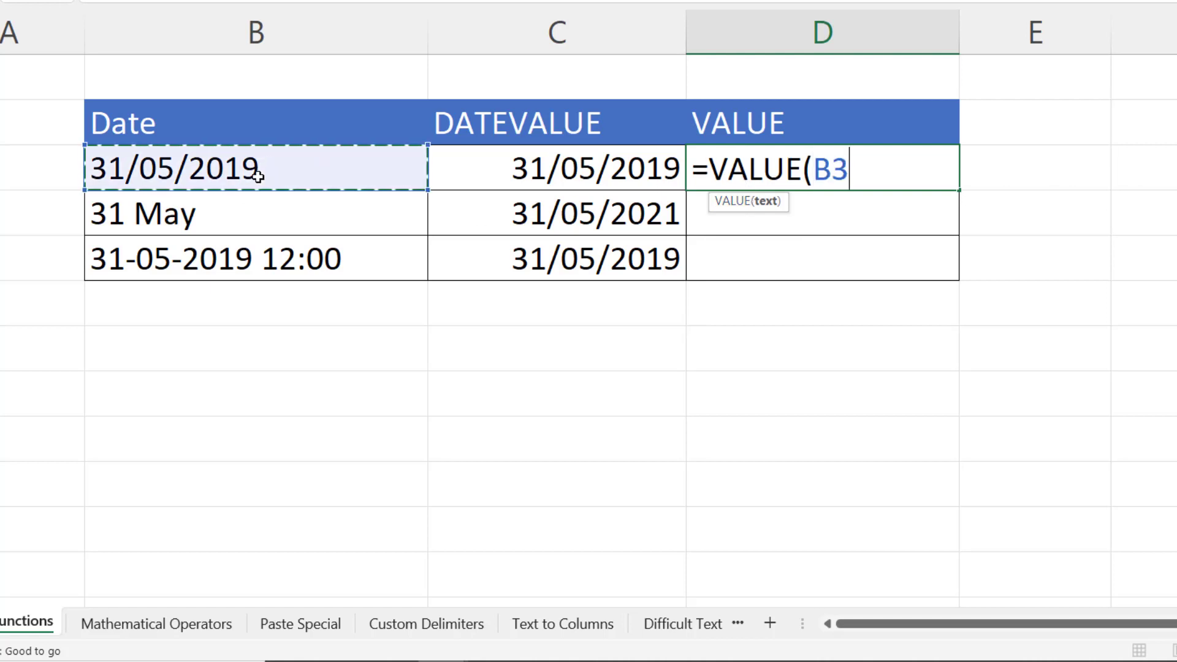
text())
key(Return)
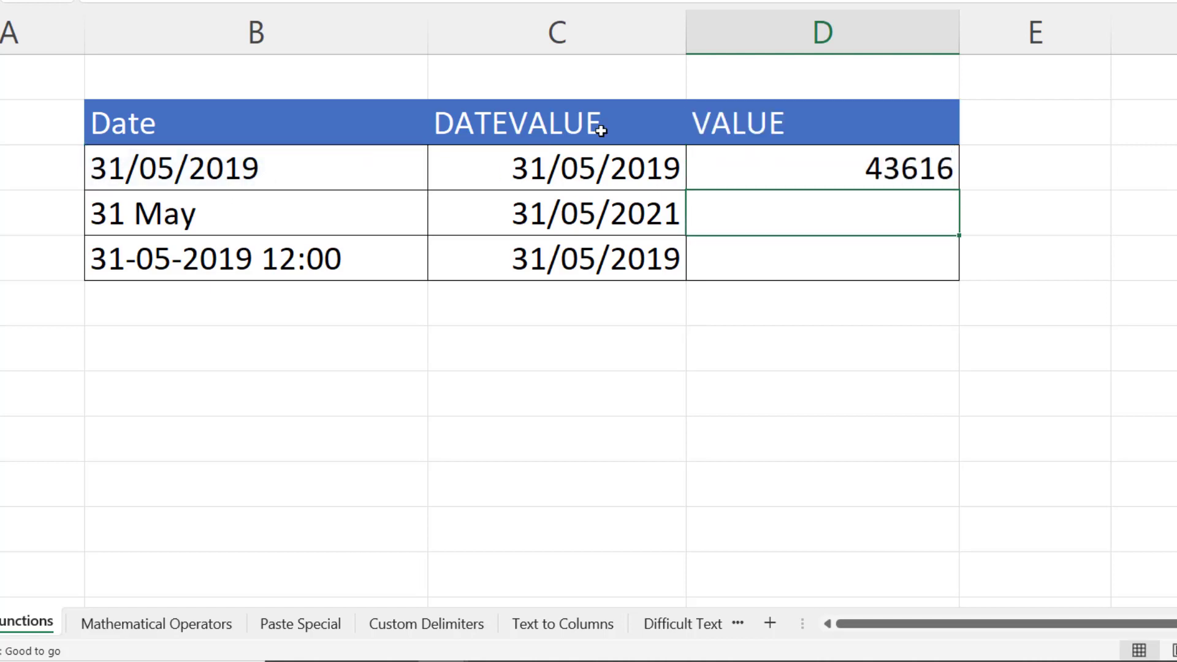
click(757, 161)
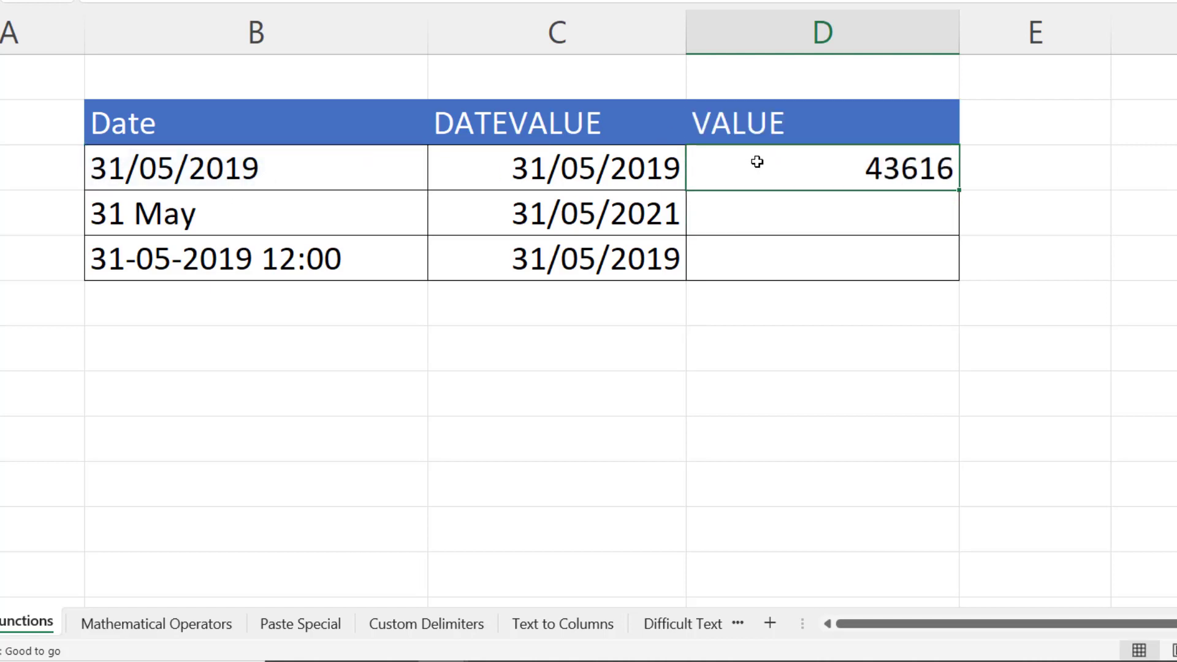
Give D3 the custom number format dd/mm/yyyy hh:mm, showing 31/05/2019 00:00
right_click(919, 170)
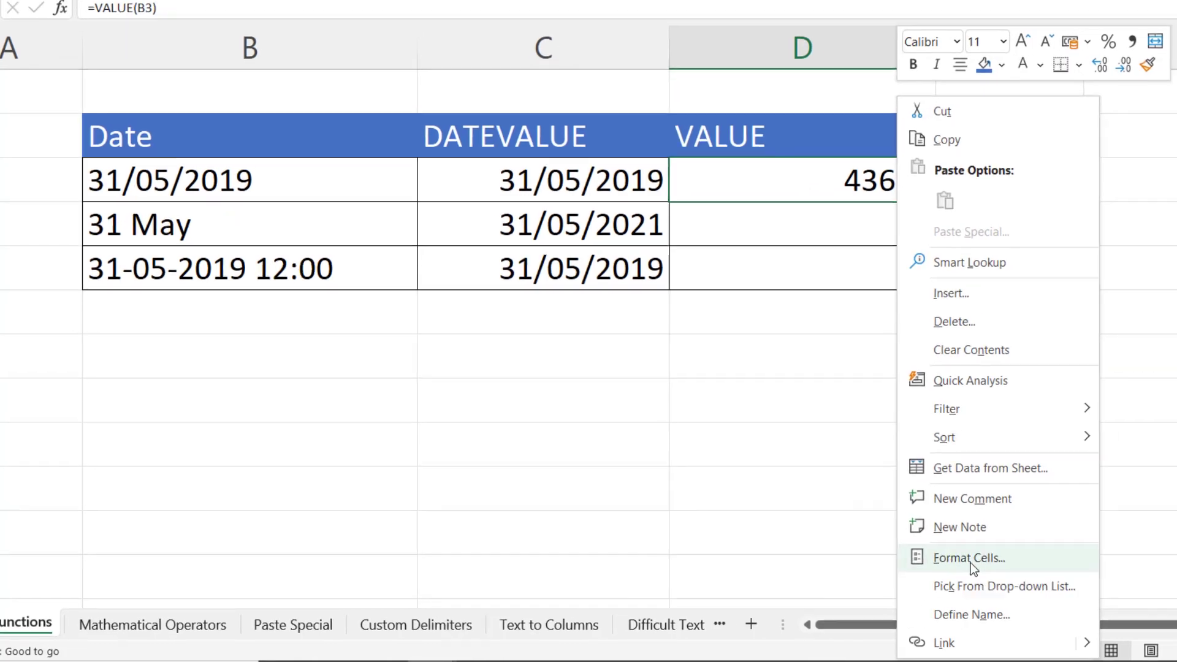
click(990, 554)
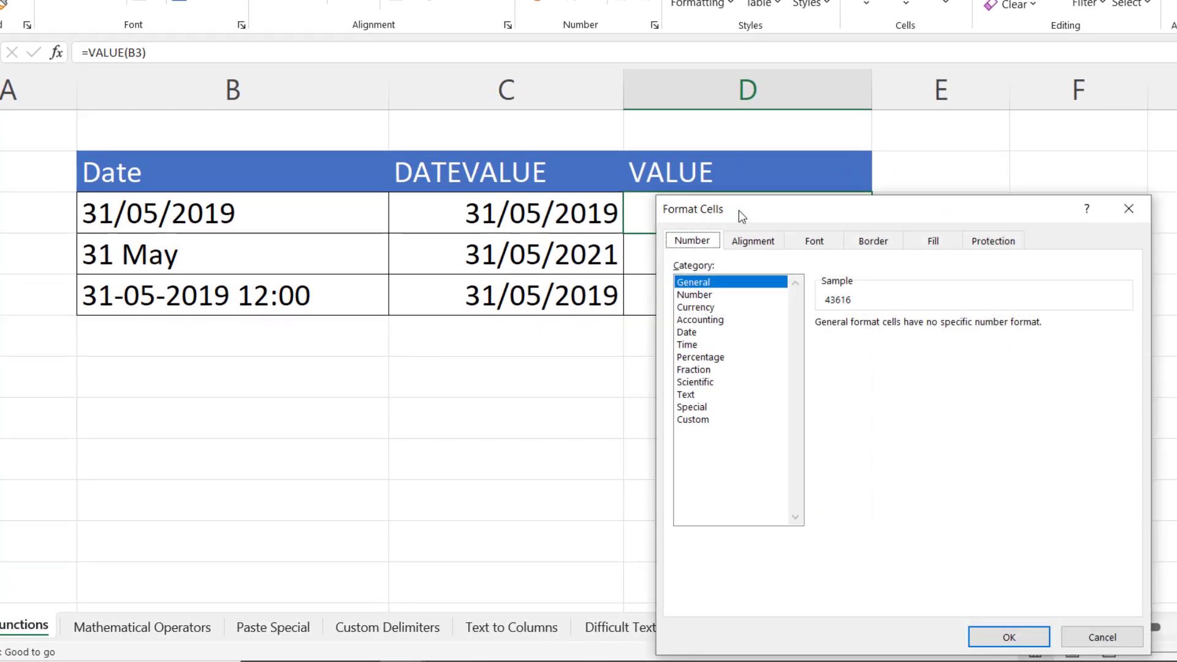
drag(738, 211, 493, 93)
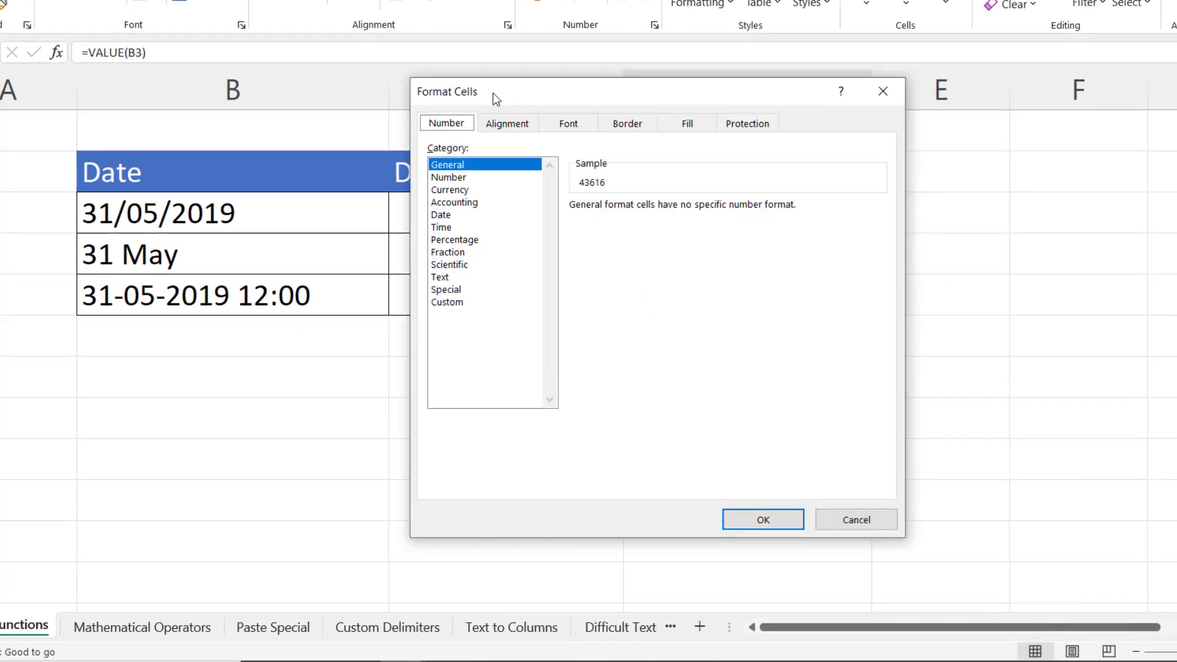
click(441, 214)
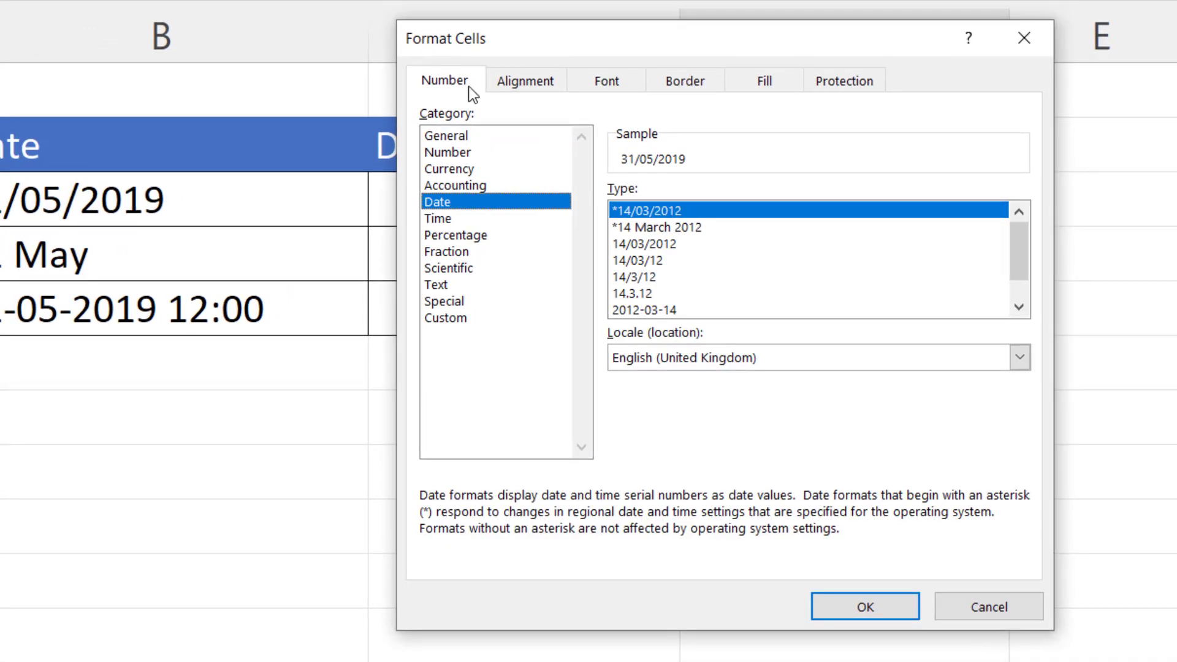
click(453, 318)
click(703, 212)
text(hh)
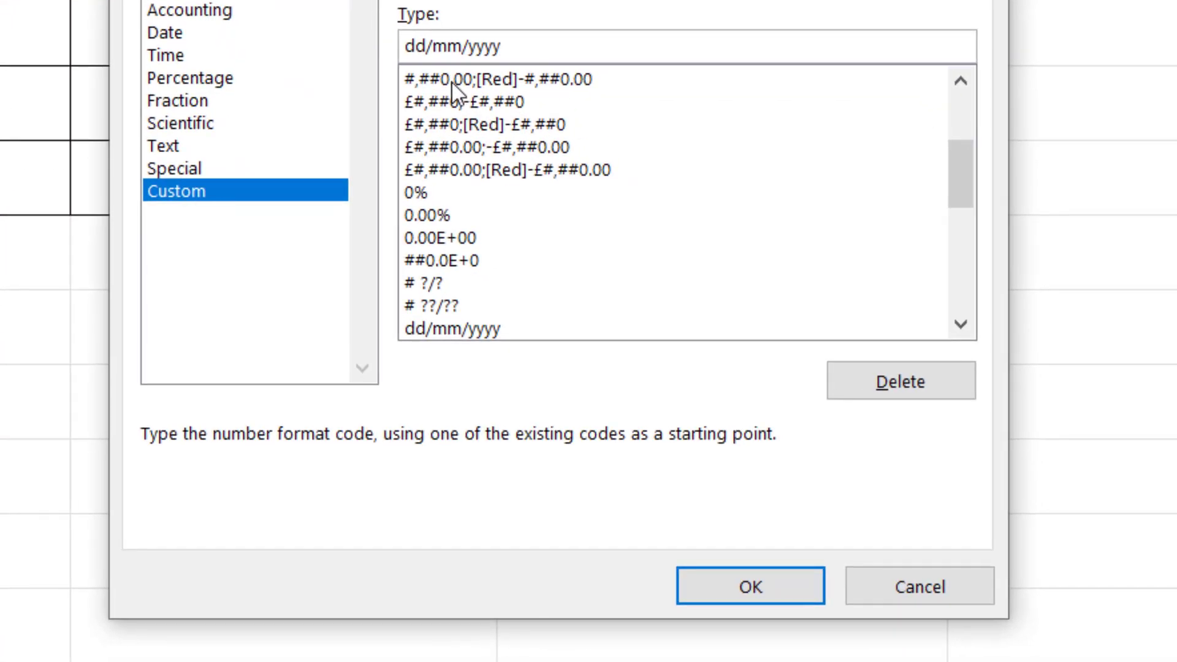
text(:mm)
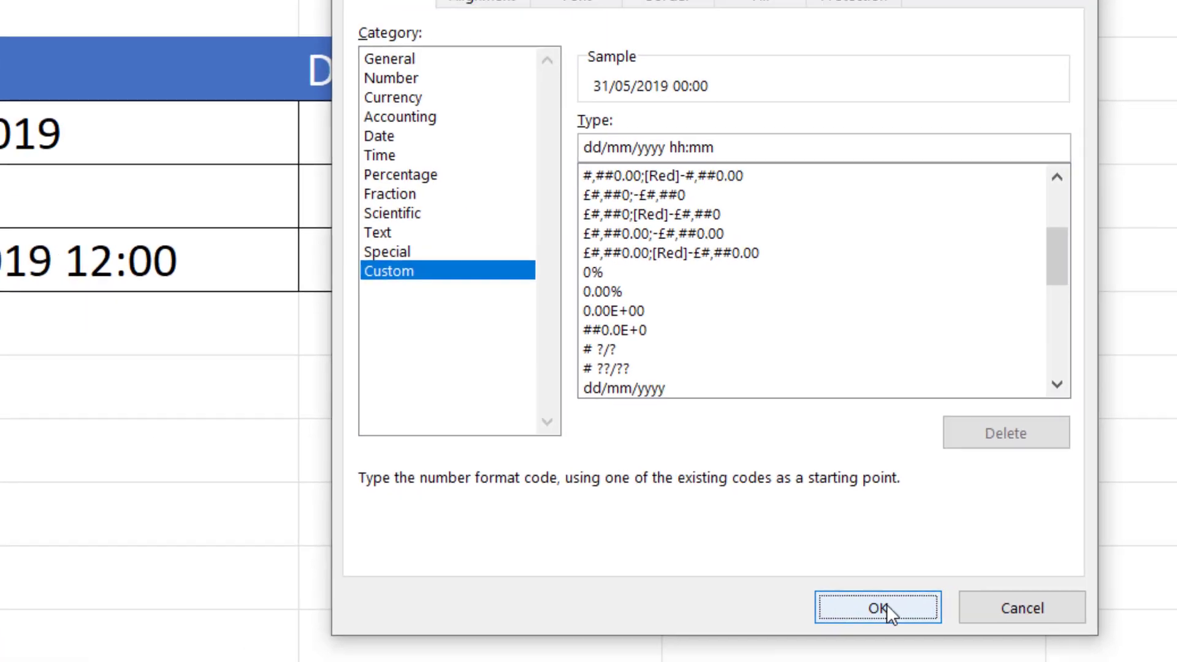
click(785, 588)
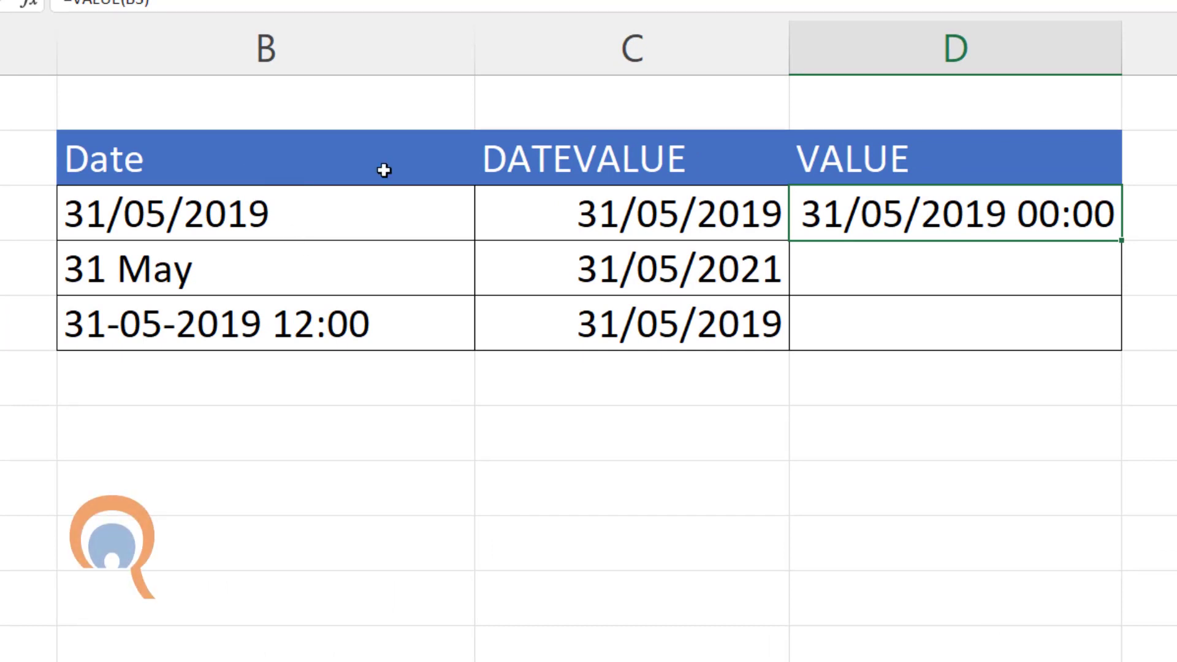
Fill the VALUE formula down to D5, paint D5's date-time format onto C5, and autofit column C
drag(1121, 240, 1114, 359)
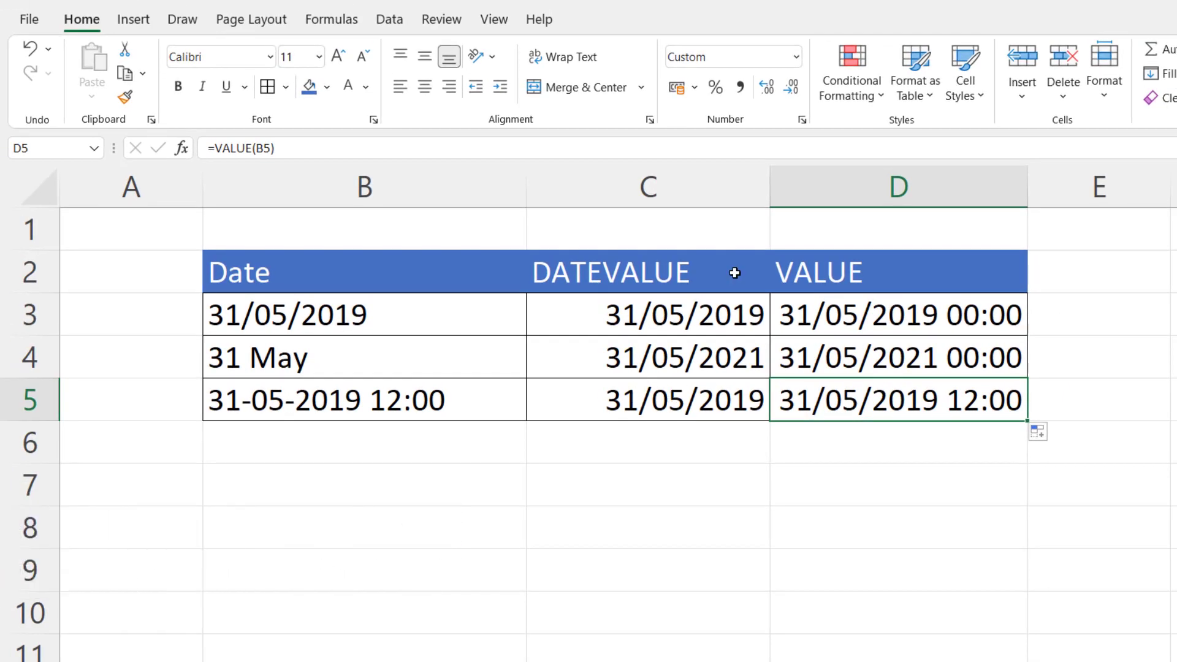
click(129, 96)
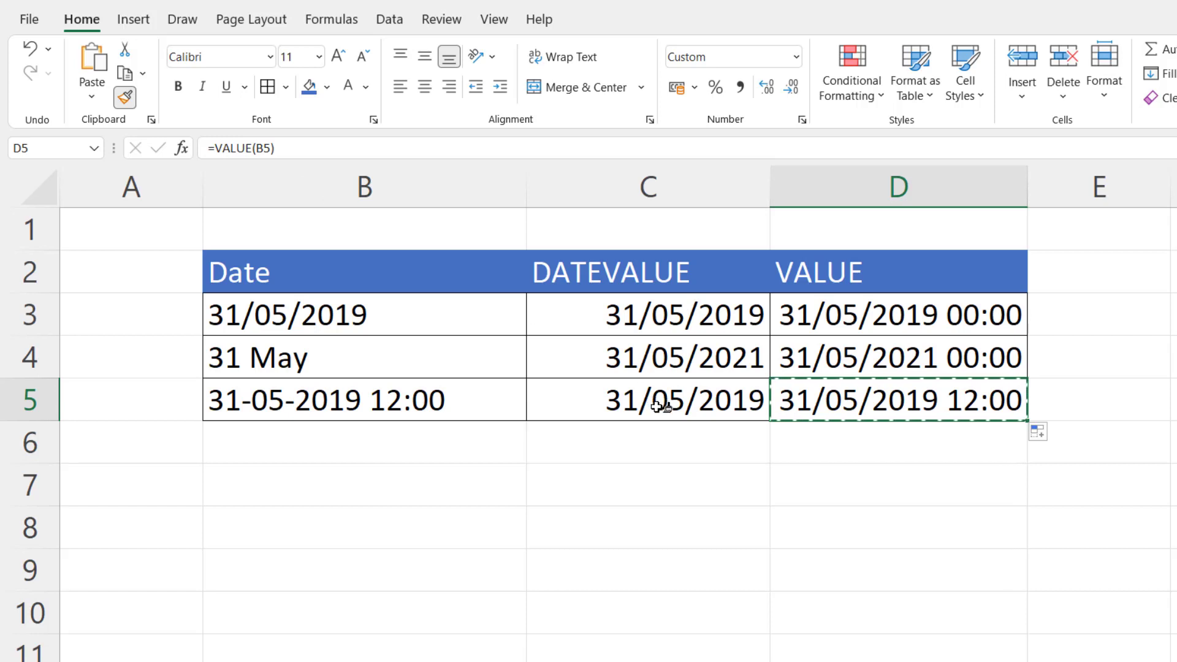
click(661, 406)
double_click(770, 187)
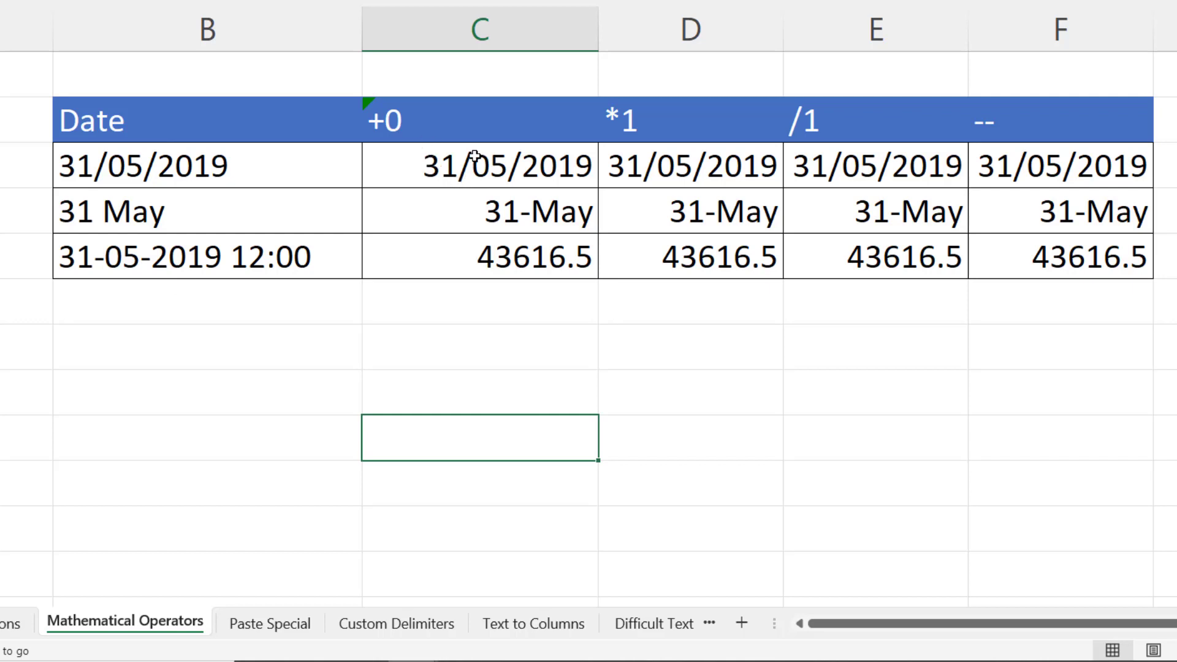
Check the =B3+0, =B4+0 and =B5+0 formulas in C3:C5; C5 returns 43616.5
double_click(494, 164)
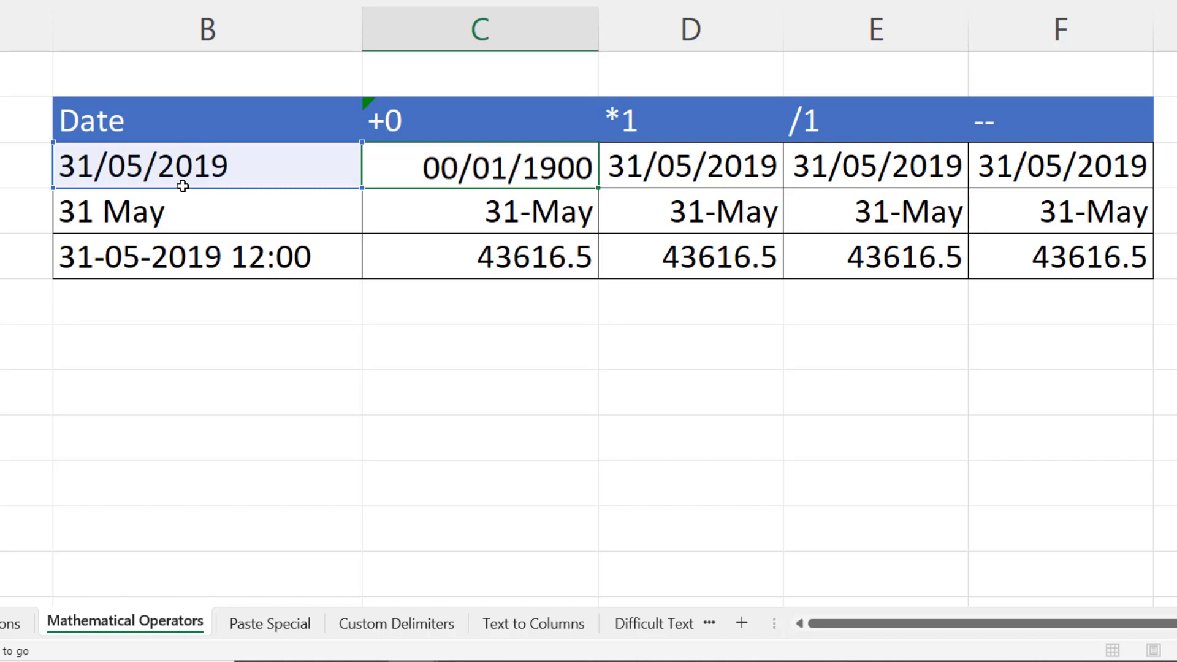
key(Return)
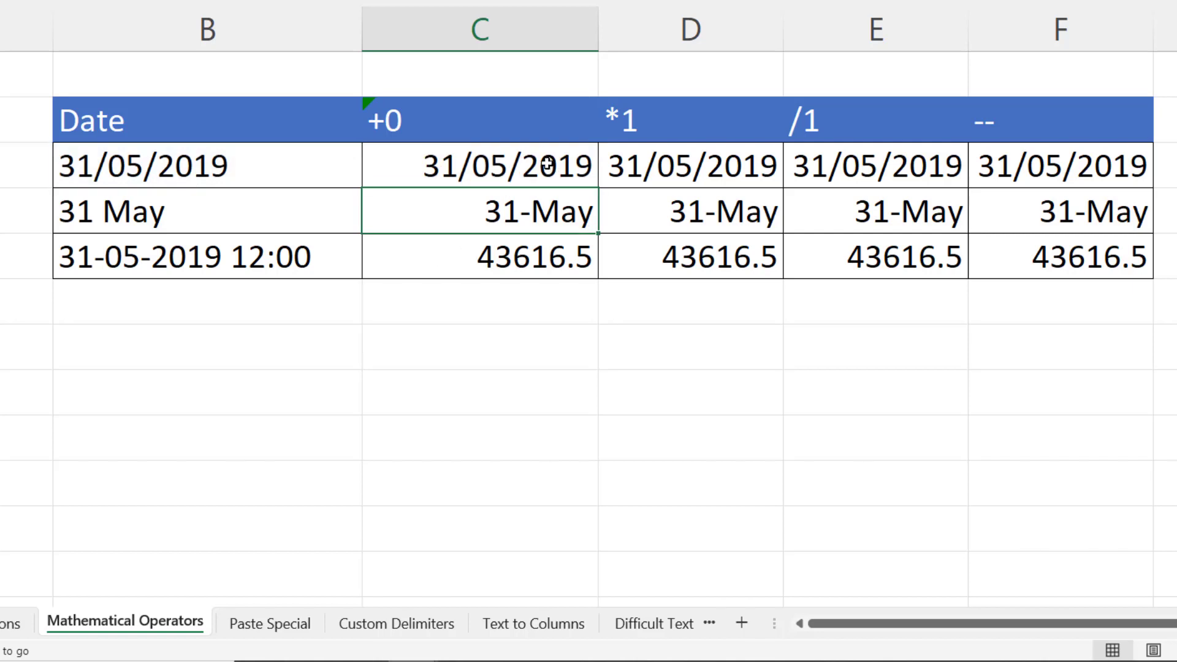
double_click(548, 211)
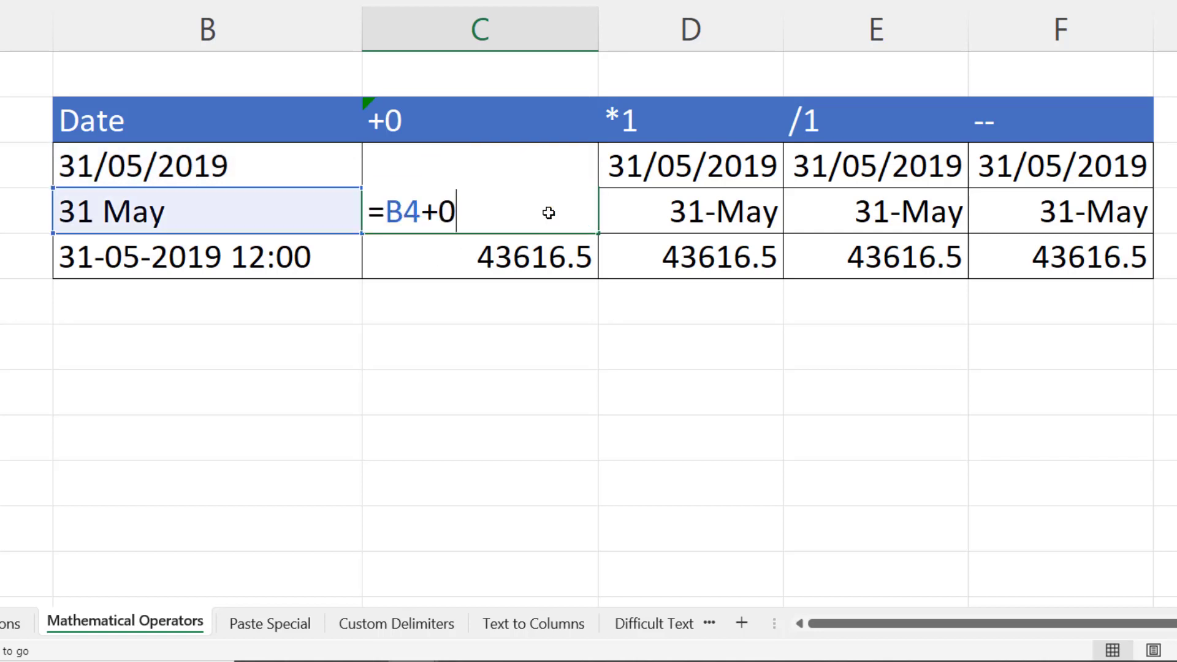
key(Return)
double_click(537, 251)
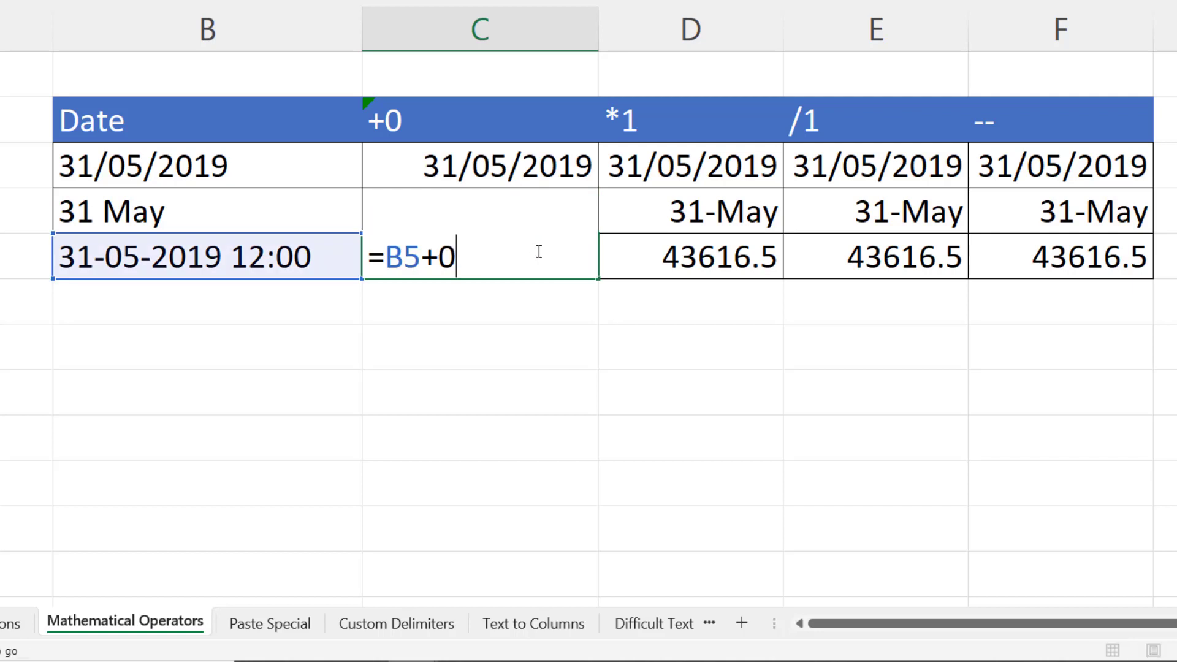
key(Return)
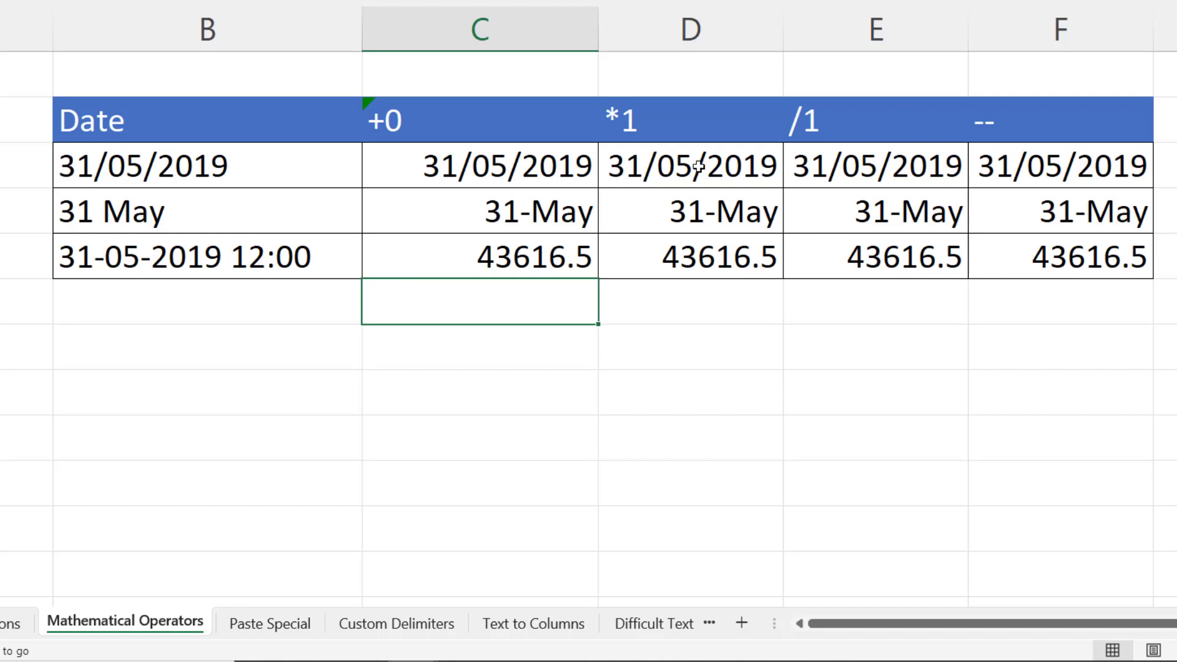
Review the =B3*1, =B3/1 and =--B3 formulas in D3, E3 and F3
double_click(673, 160)
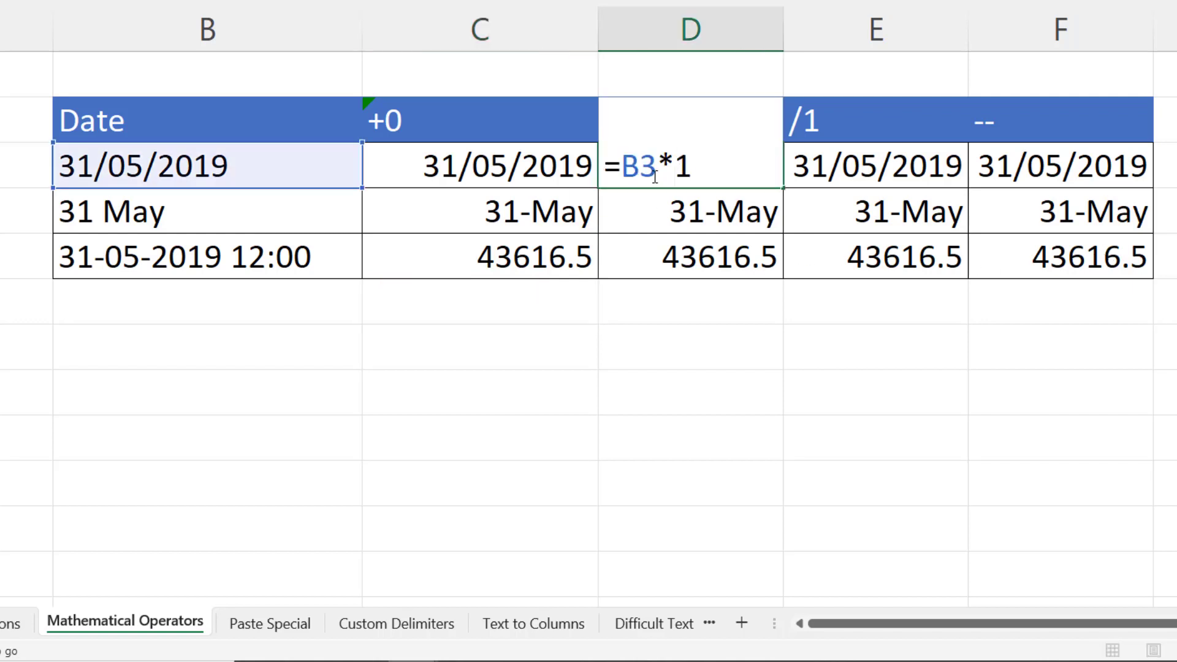
key(Return)
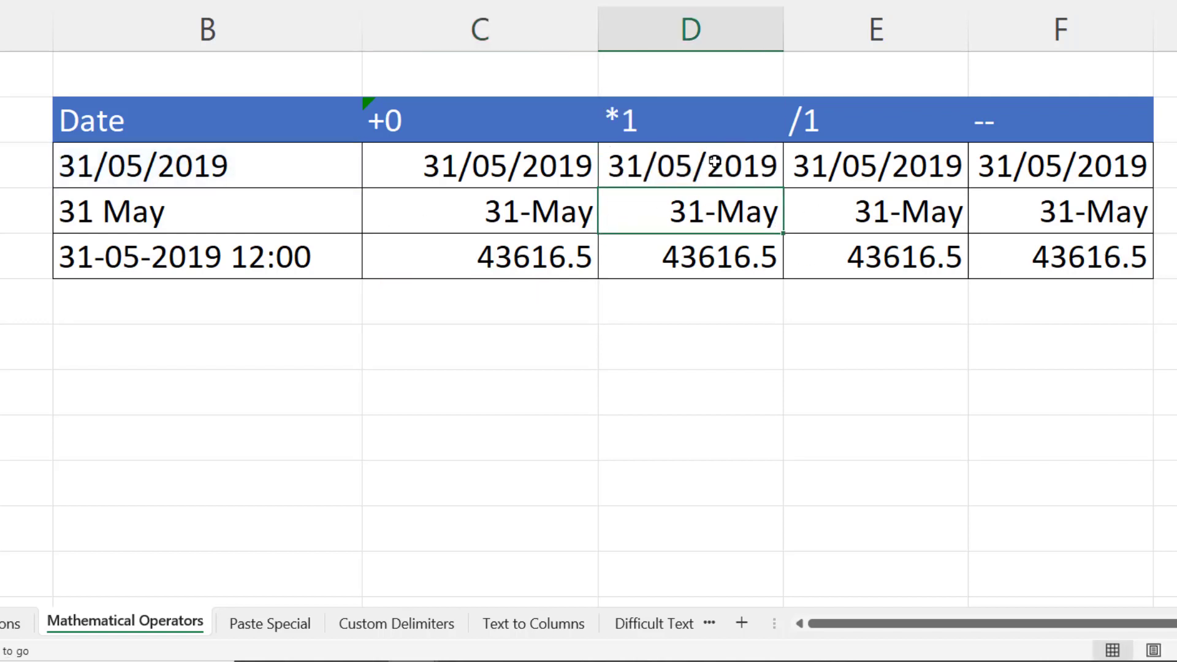
double_click(899, 162)
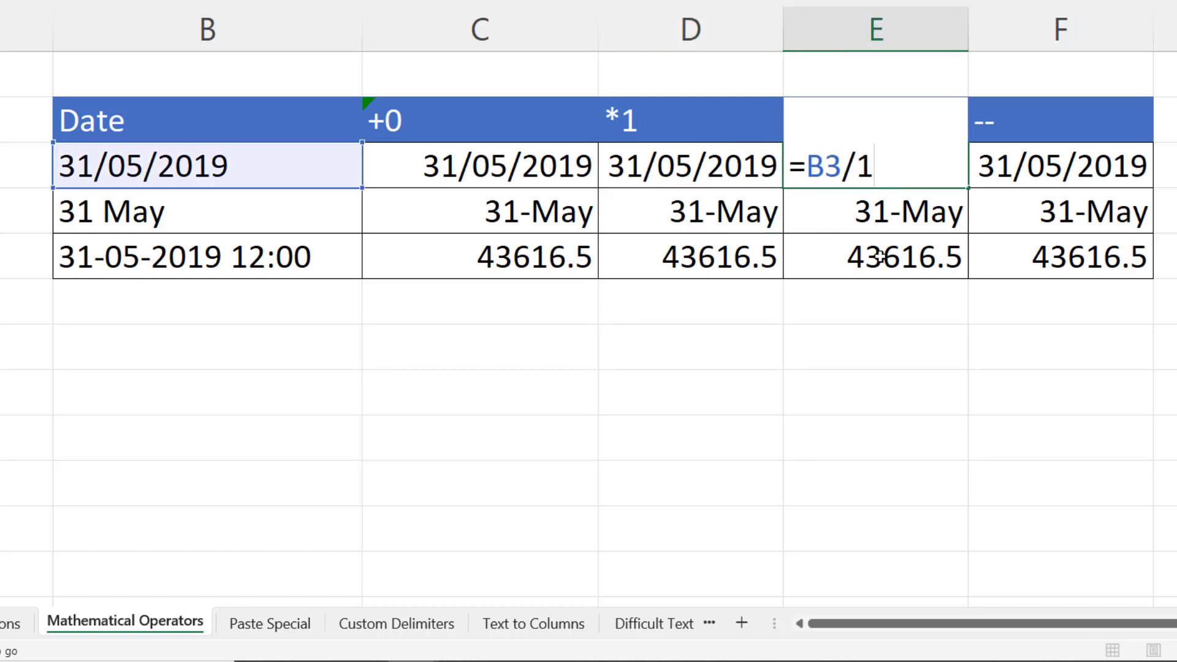
key(Return)
double_click(1018, 174)
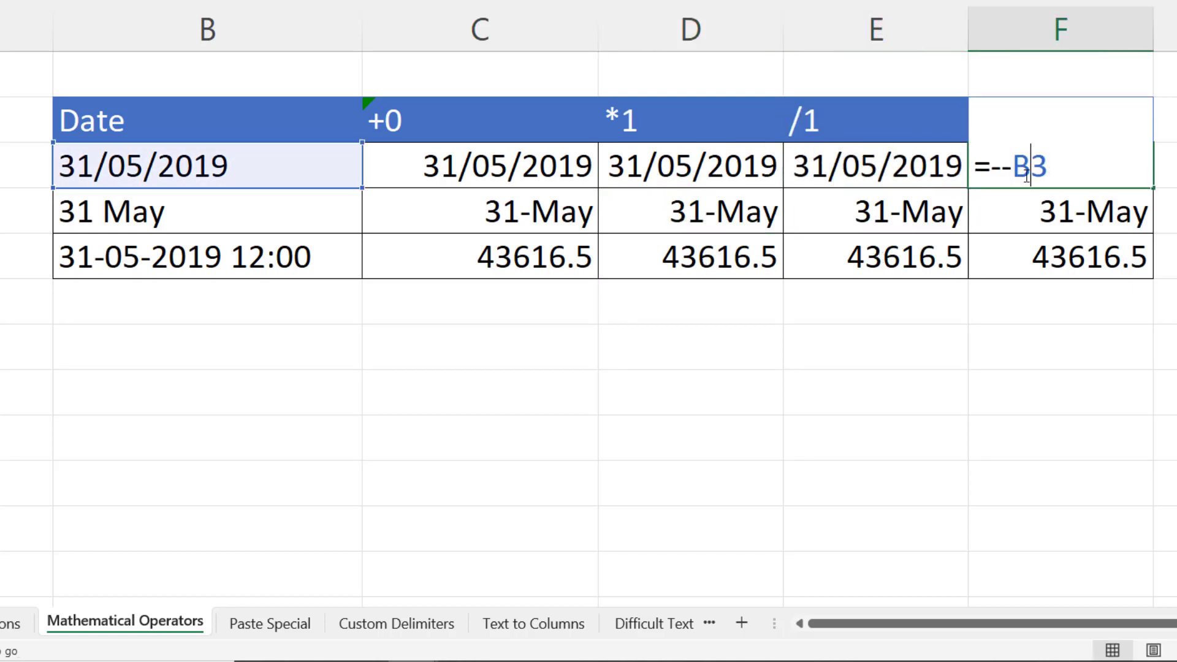
drag(991, 166, 1012, 166)
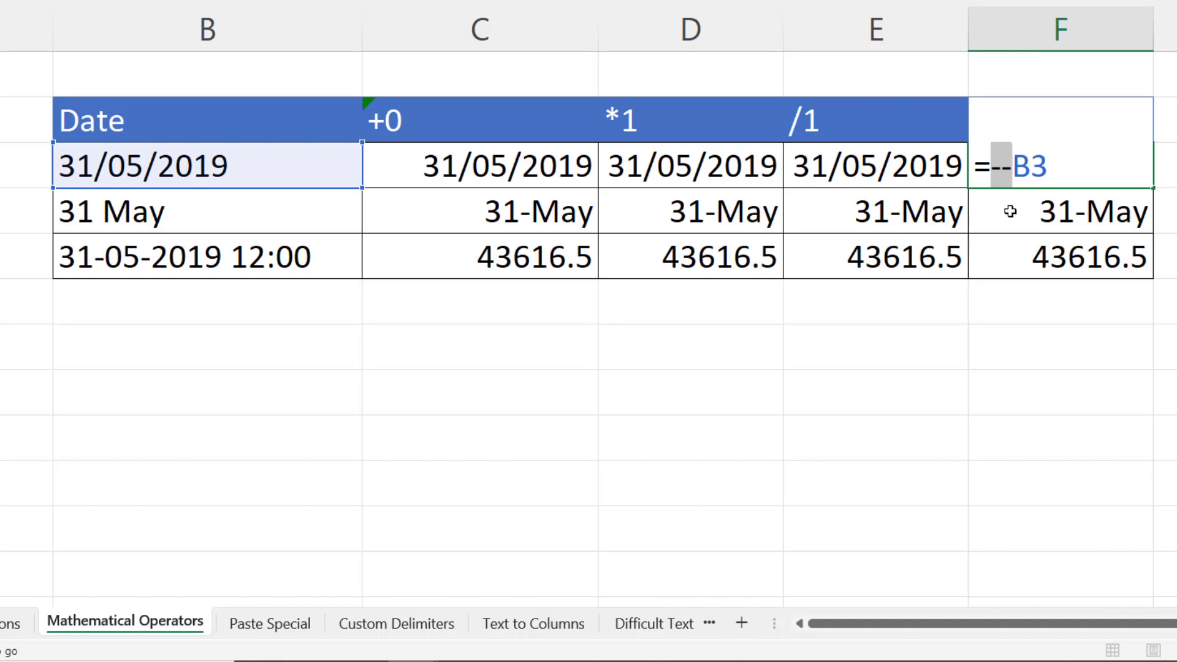
key(Return)
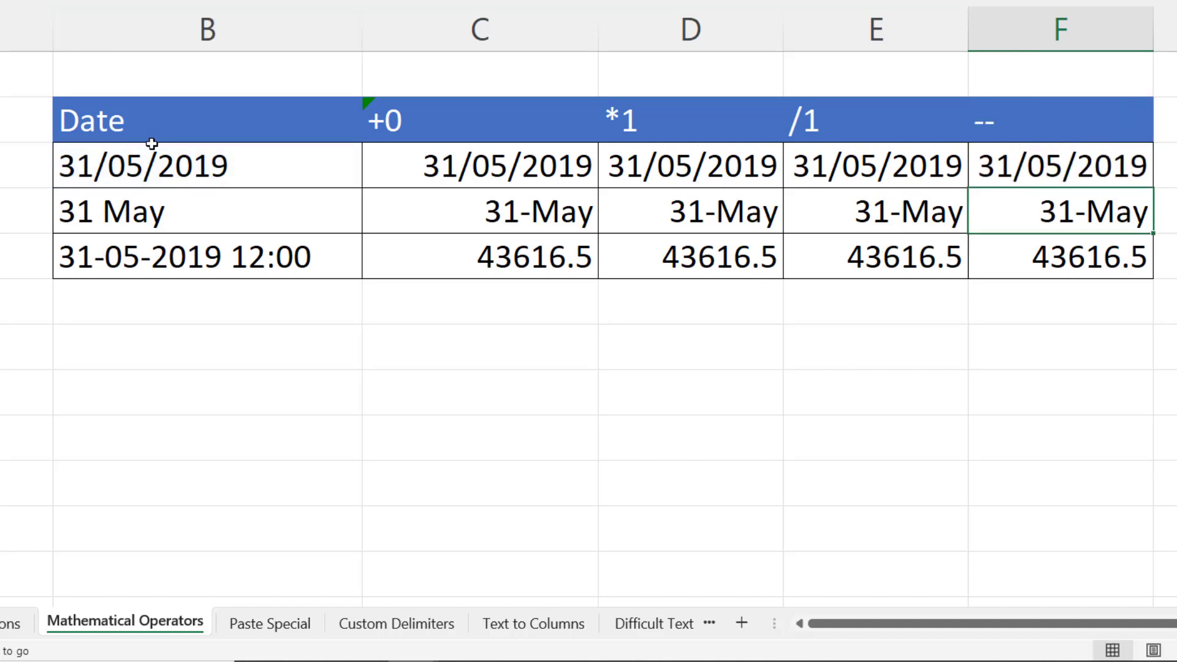
Select the results C3:F5 and format them as Short Date
click(1024, 163)
click(497, 166)
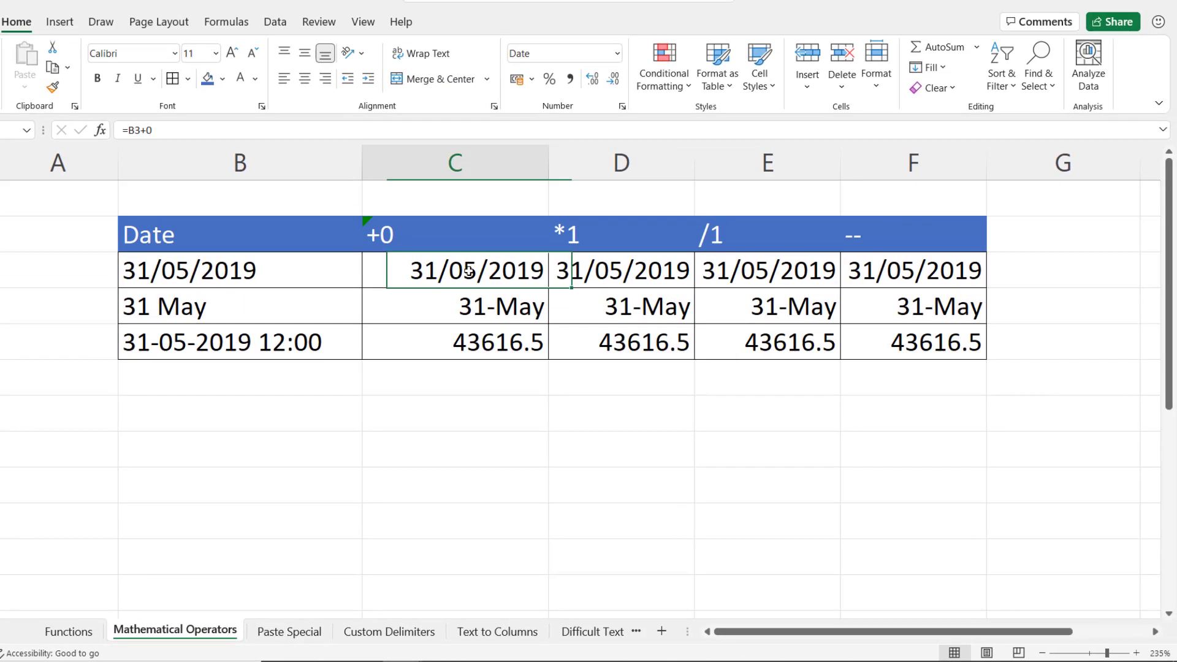
drag(468, 271, 869, 338)
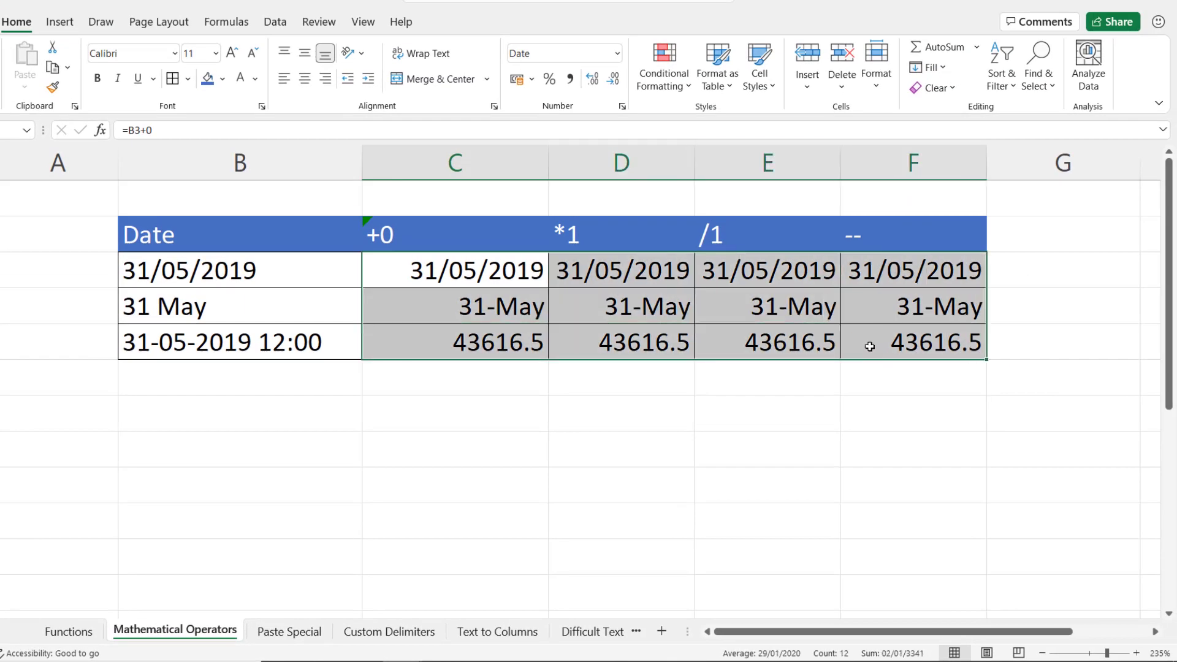
click(619, 54)
click(549, 231)
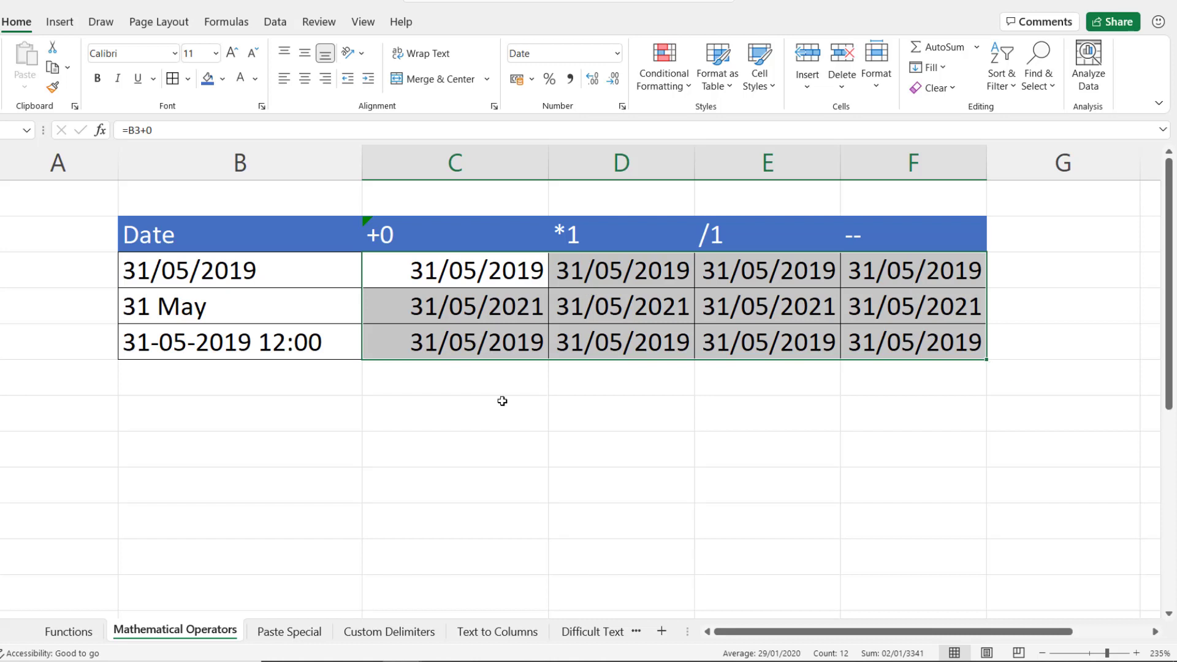
Apply custom format dd/mm/yyyy hh:mm to C3:F5 and autofit column C to replace ####
right_click(558, 310)
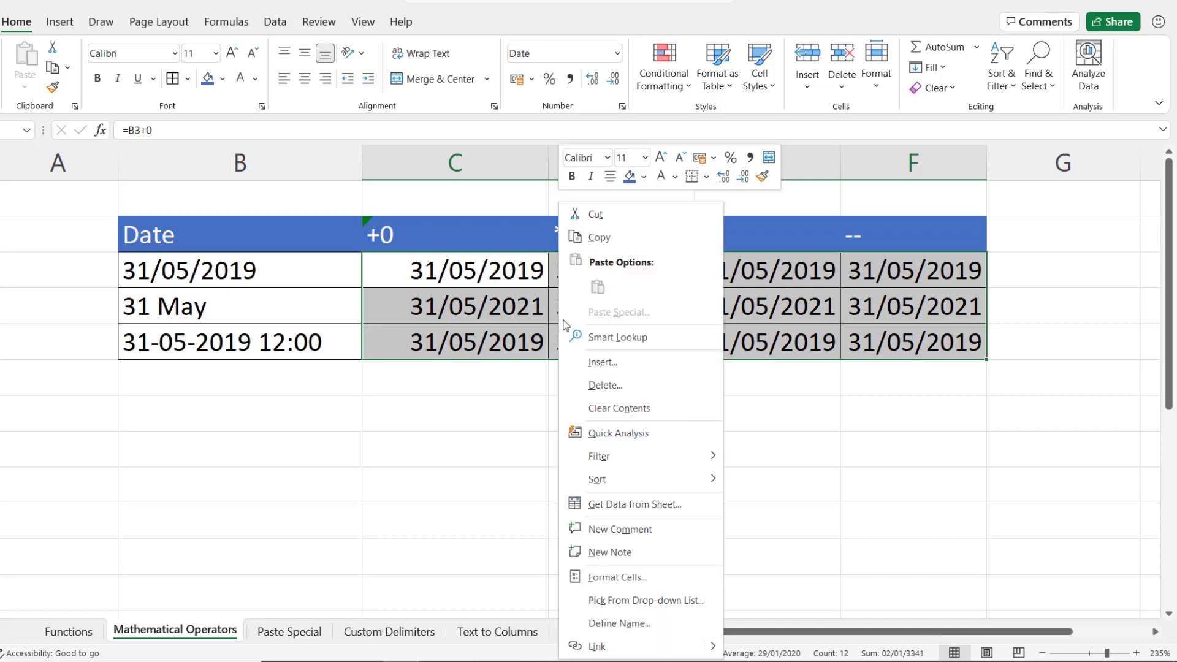
click(601, 559)
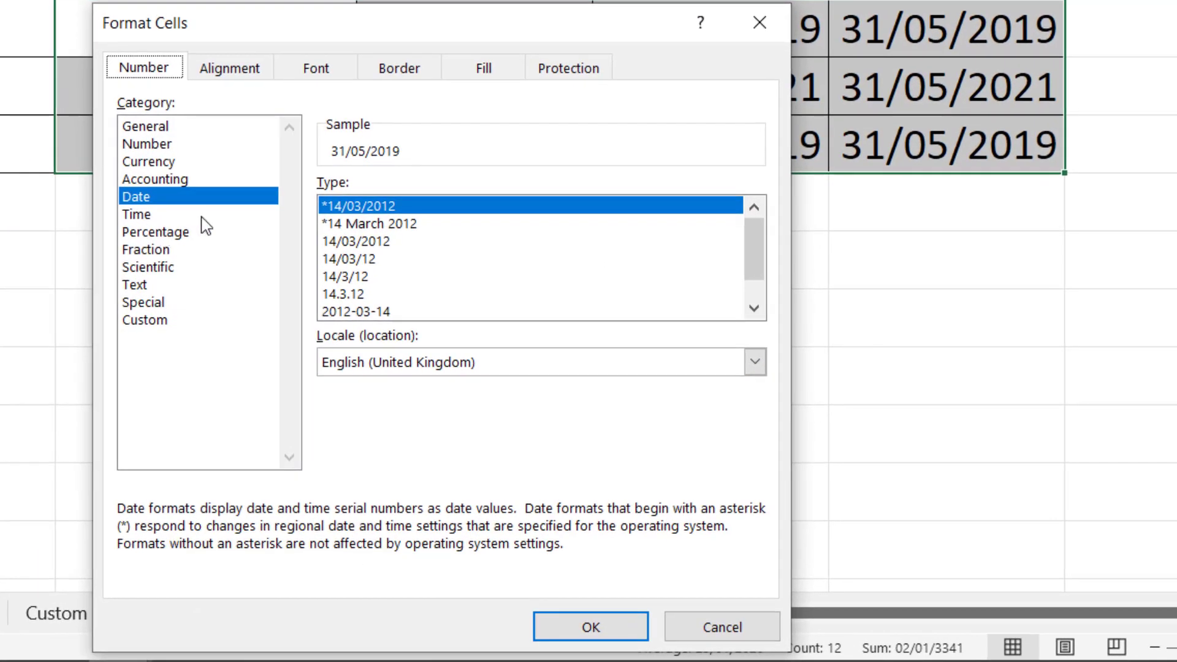
click(171, 323)
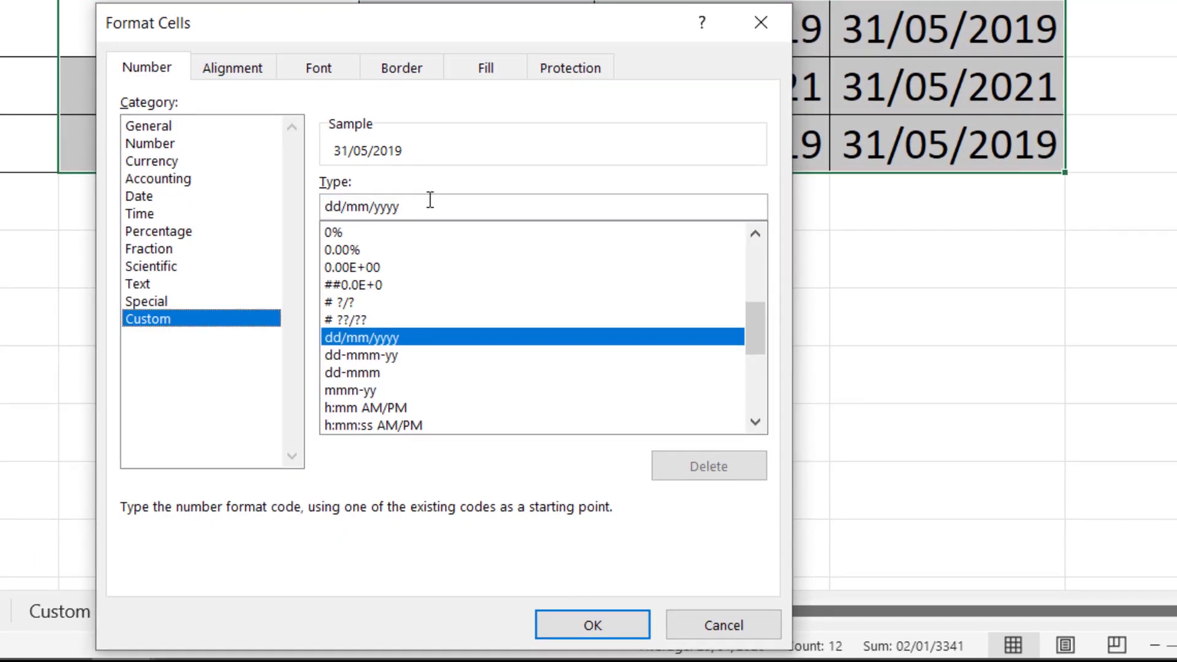
click(431, 206)
text(hh)
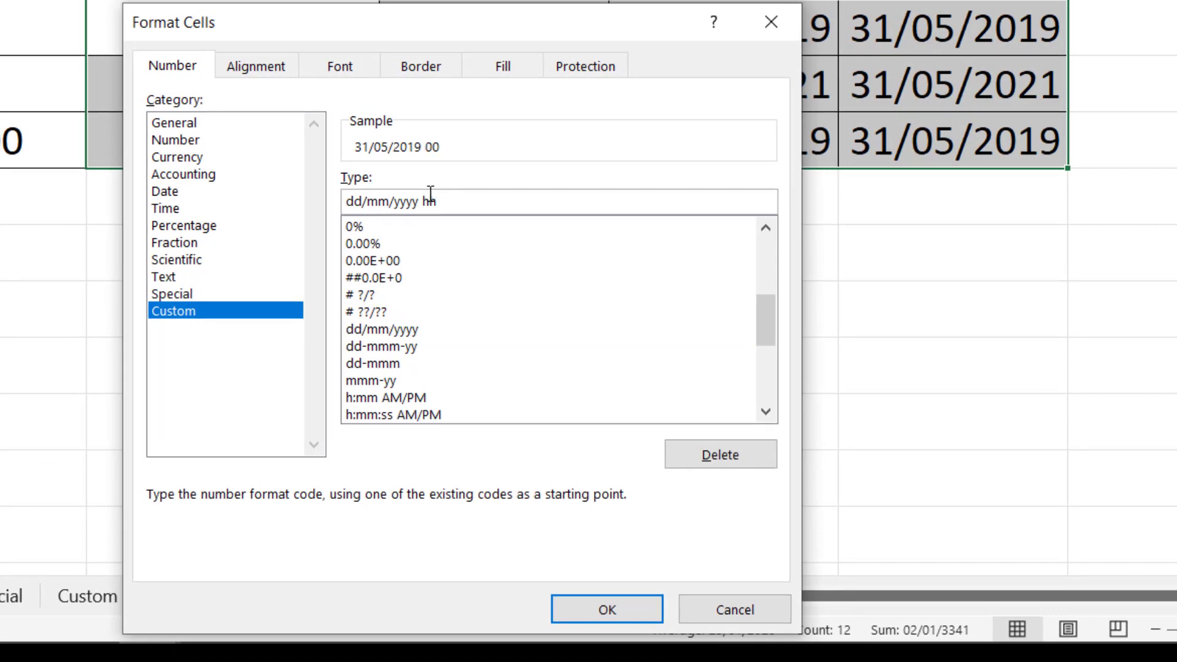
text(:mm)
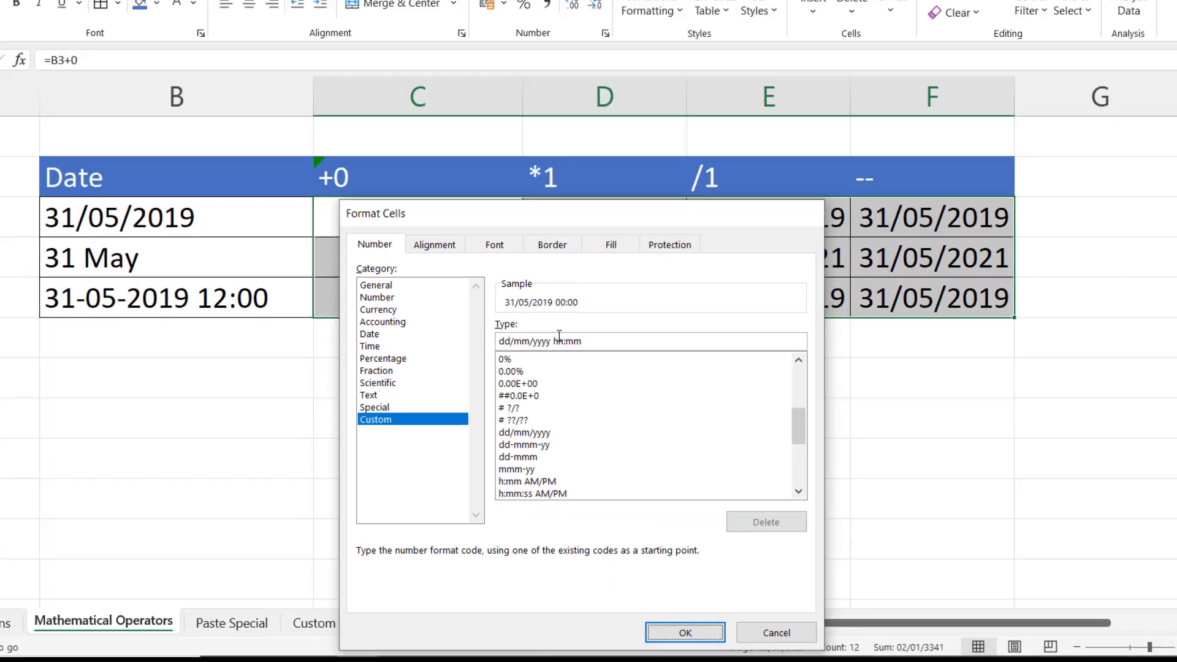
key(Return)
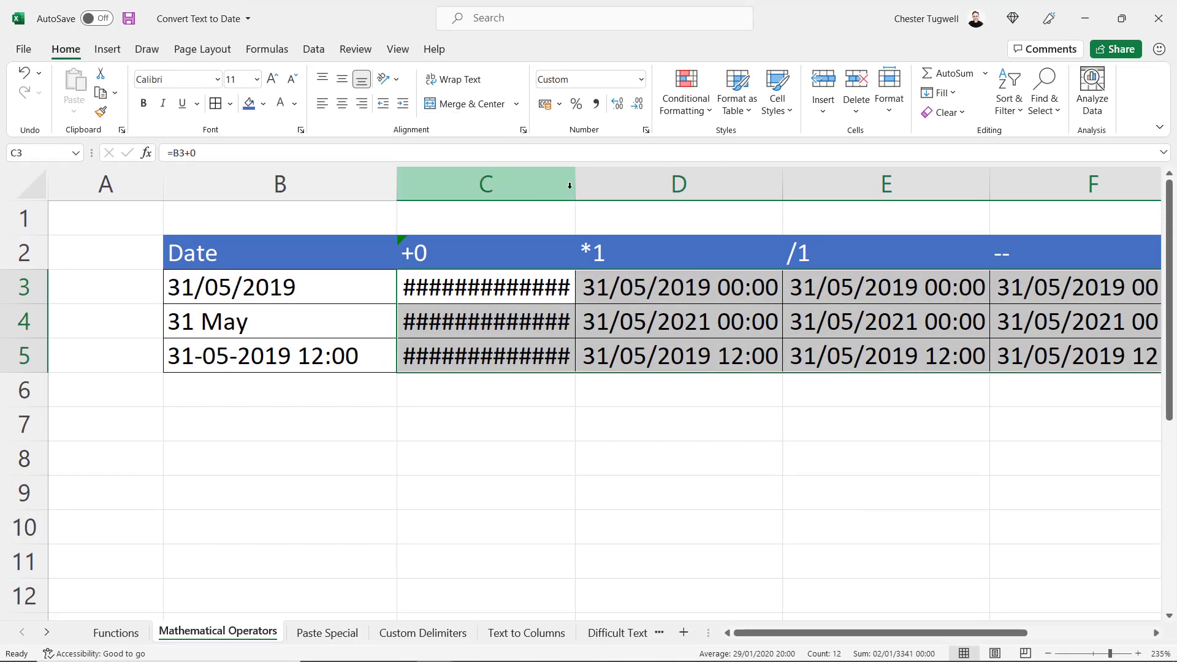
drag(576, 177, 576, 177)
double_click(576, 177)
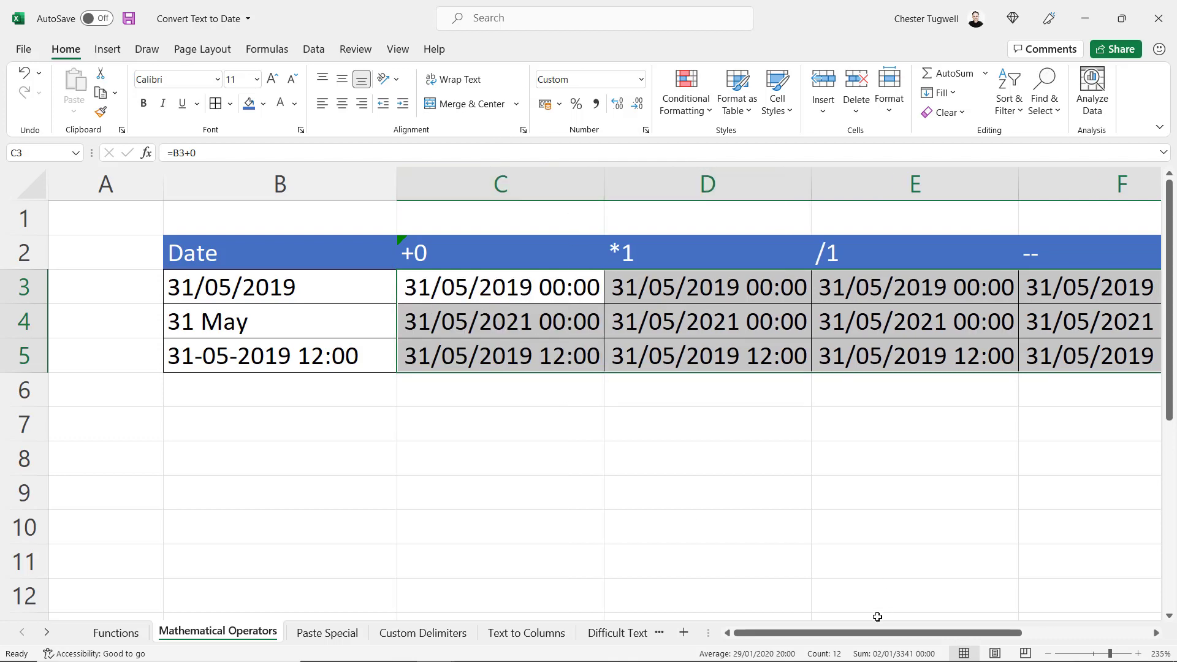
mouse_move(856, 638)
mouse_down()
mouse_move(879, 637)
mouse_move(866, 637)
mouse_up()
click(267, 352)
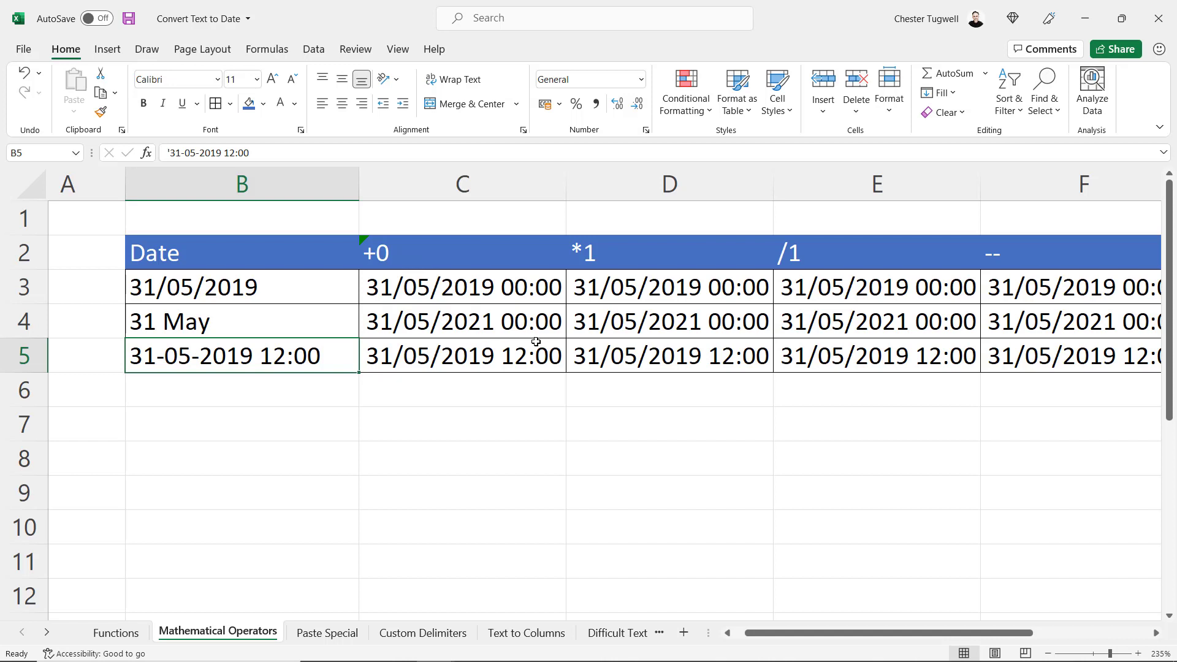
On the Paste Special sheet, paste-special Add the empty D3 onto B3:B5, converting them to numbers
key(ctrl+Page_Down)
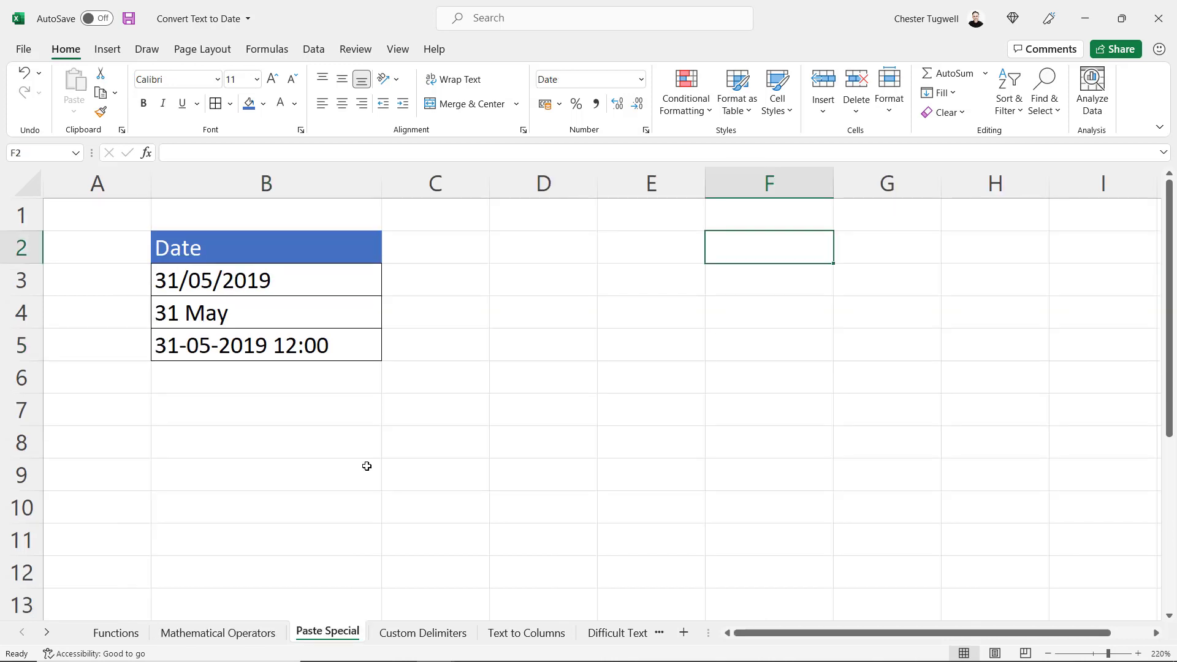
click(579, 280)
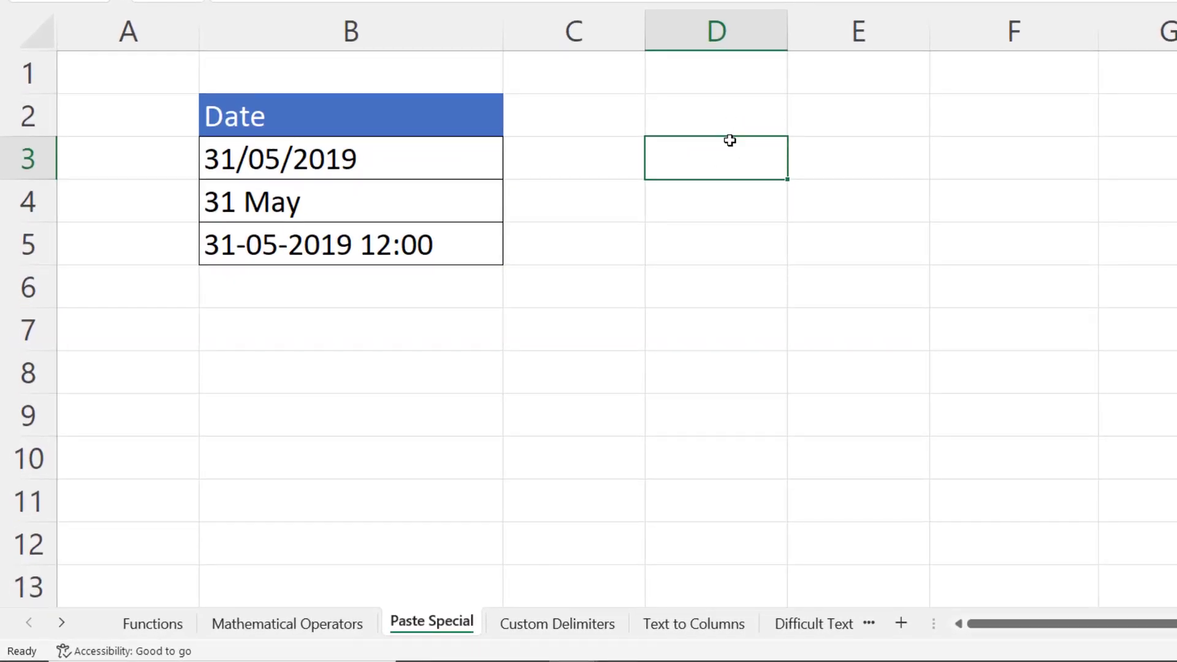
key(ctrl+c)
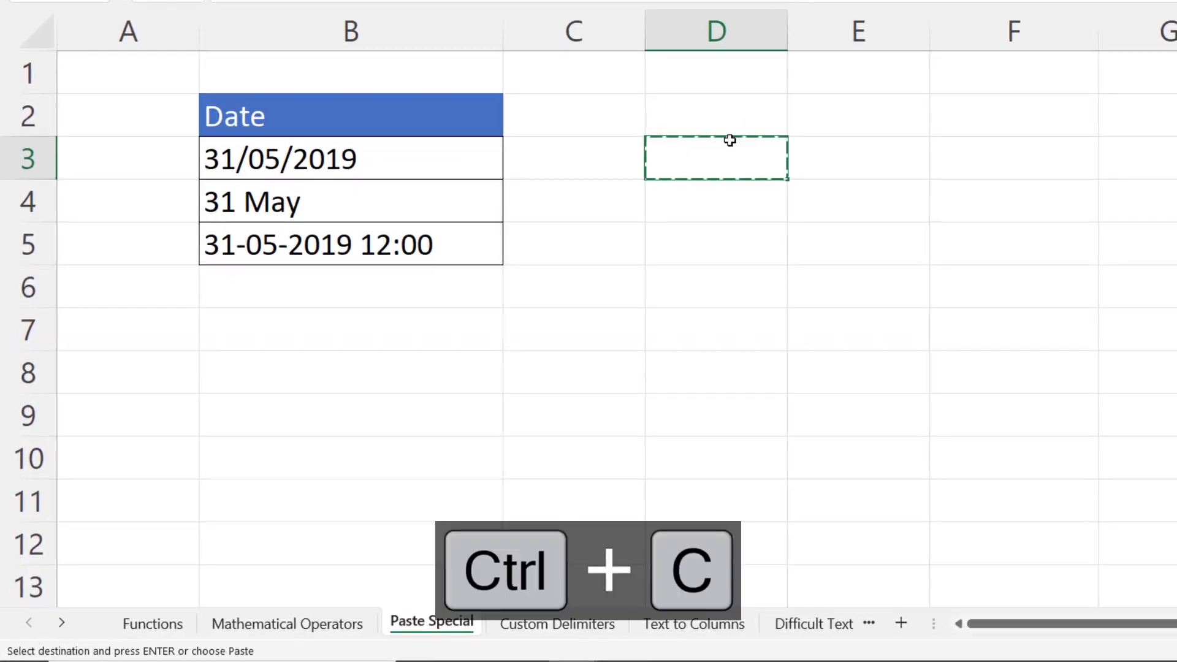
click(360, 148)
drag(360, 149, 363, 229)
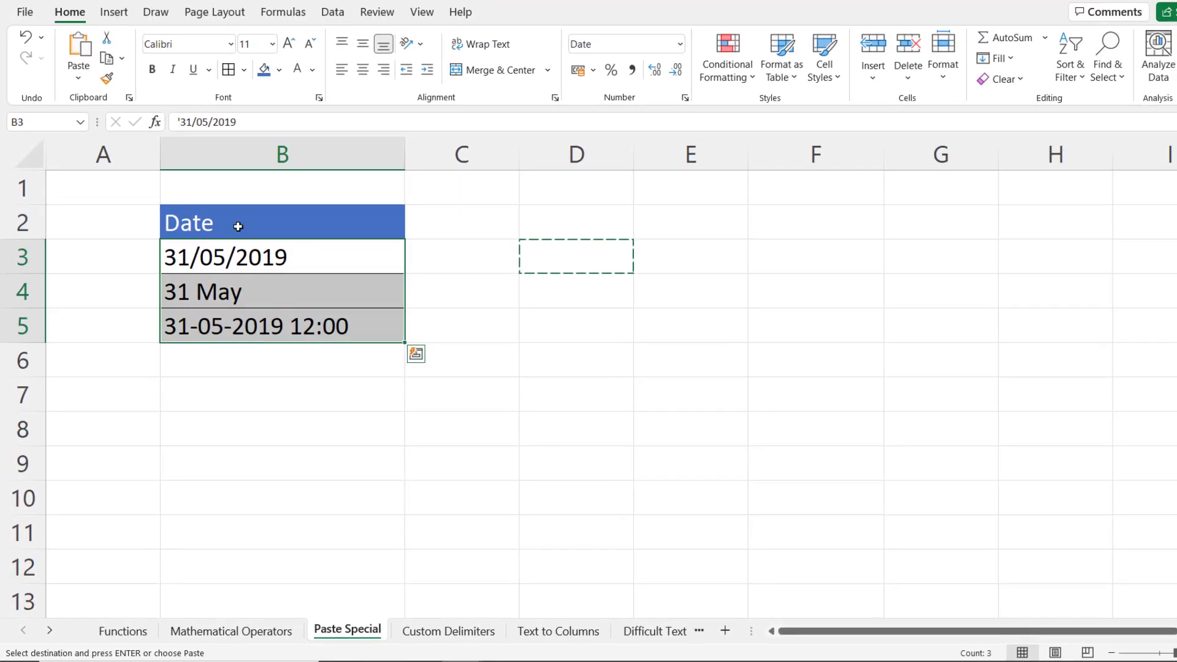
click(79, 74)
click(123, 279)
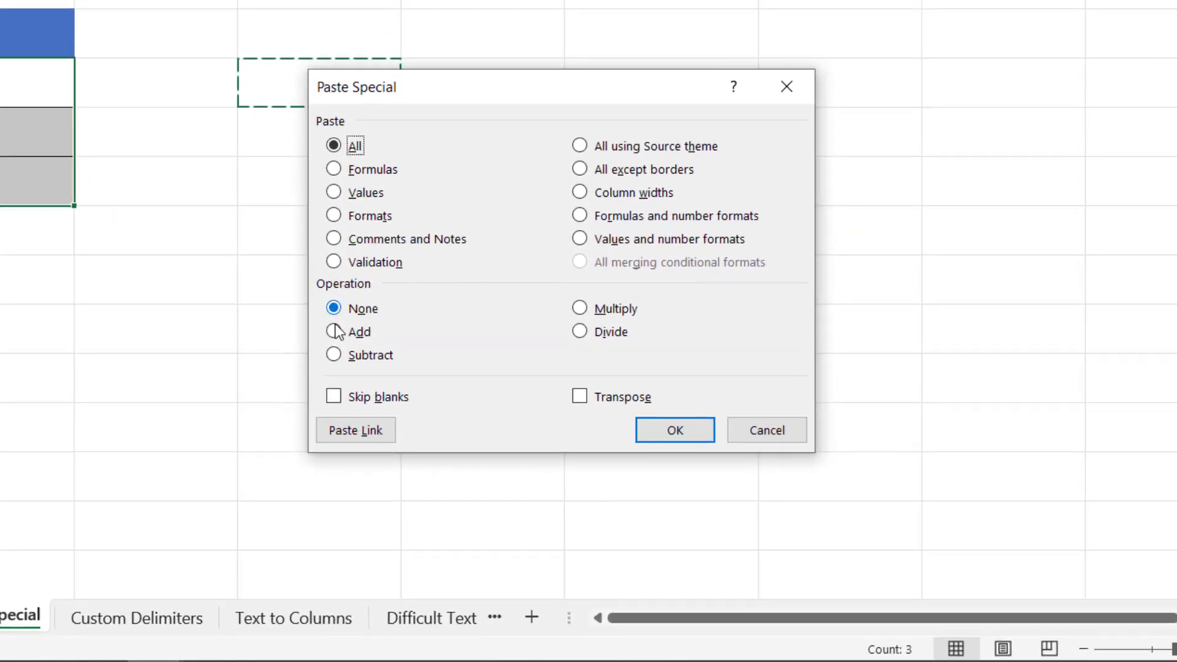
click(338, 332)
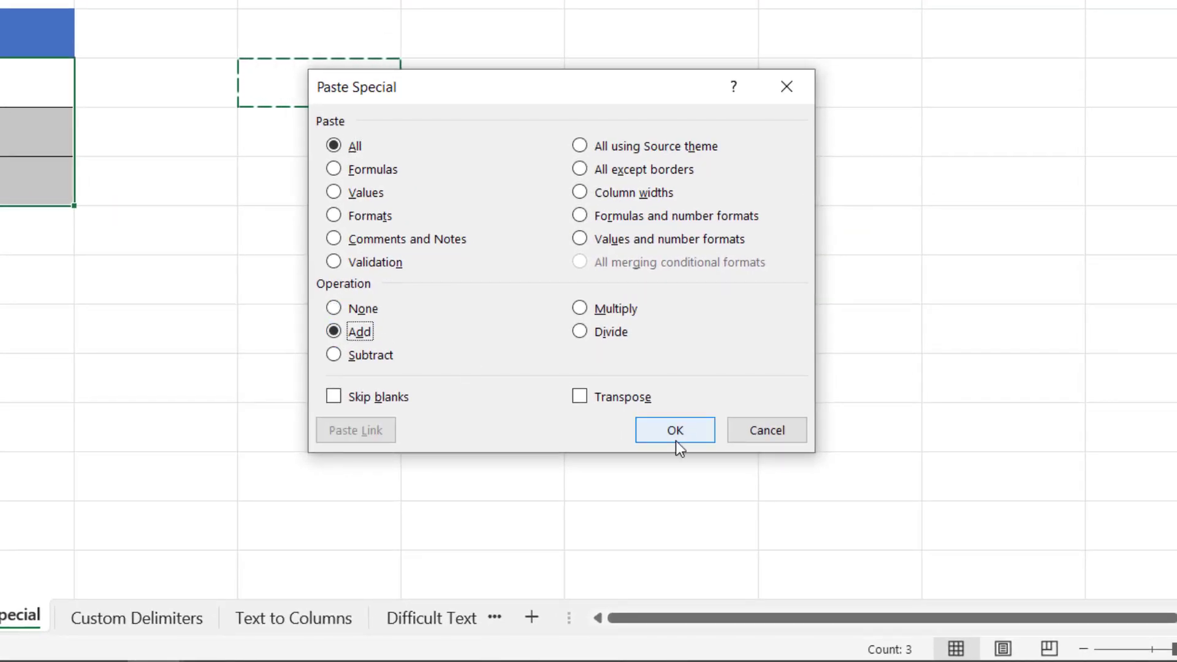
click(677, 434)
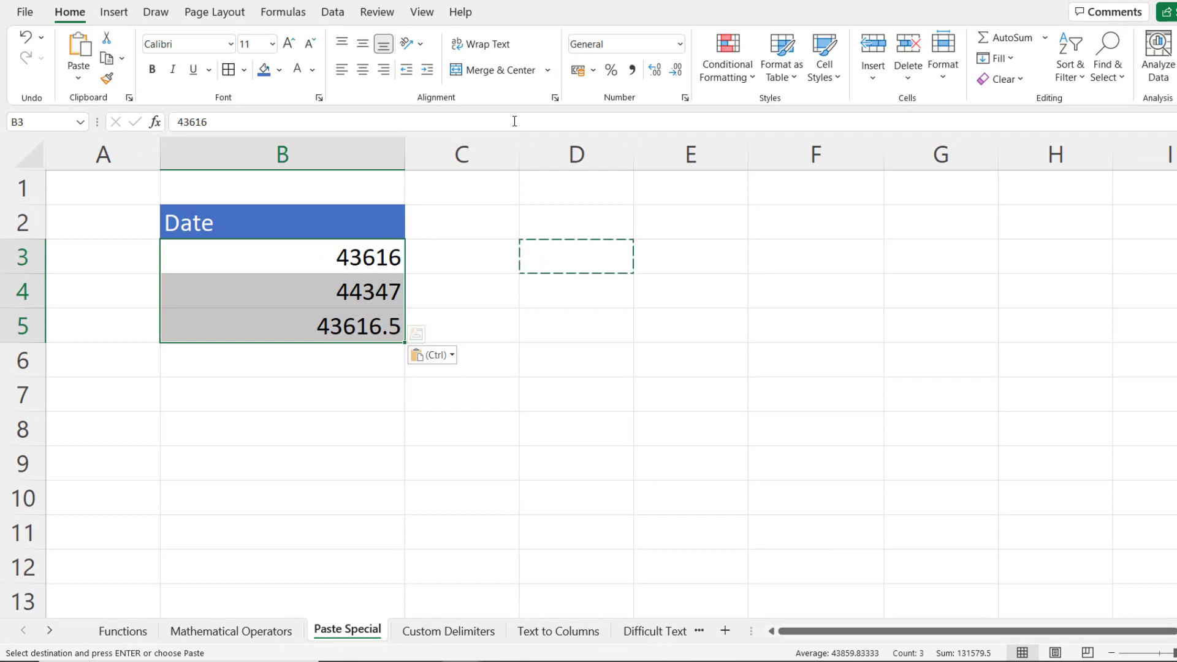
Format B3:B5 as Short Date
click(680, 44)
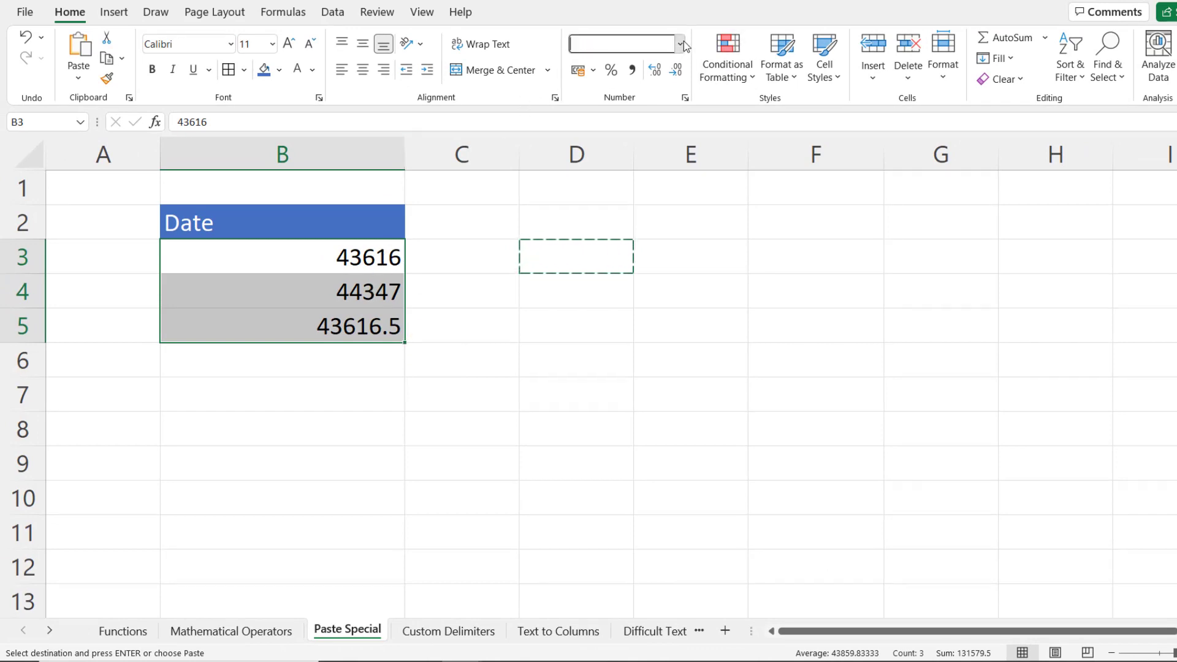
click(641, 229)
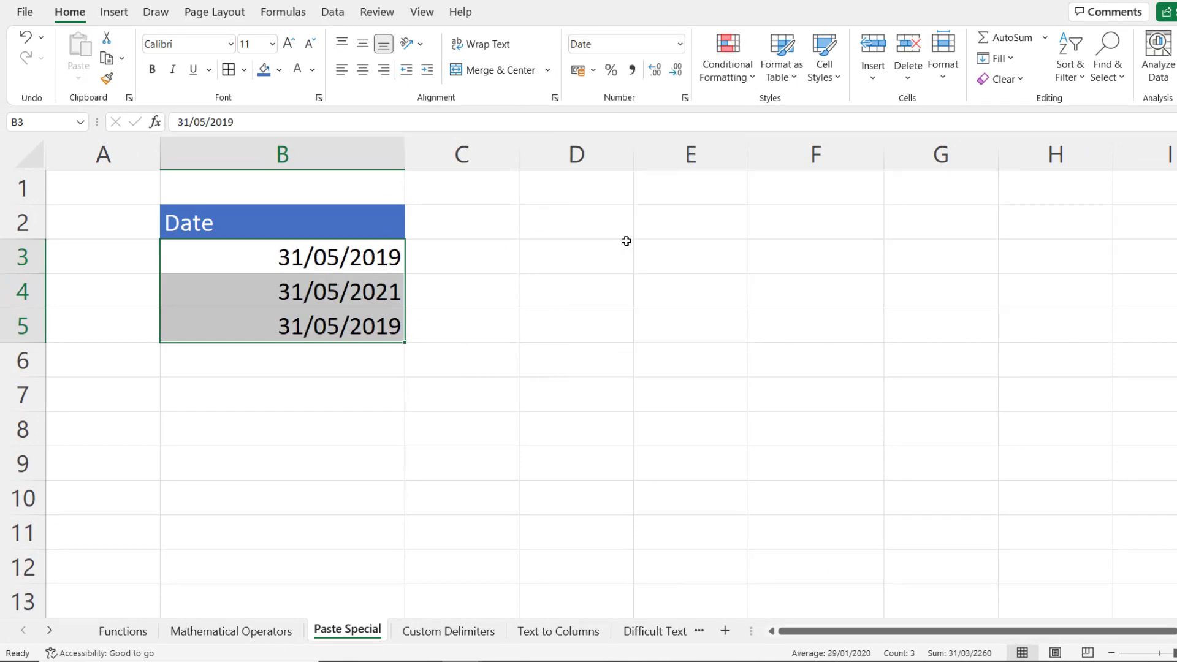
key(ctrl+Page_Down)
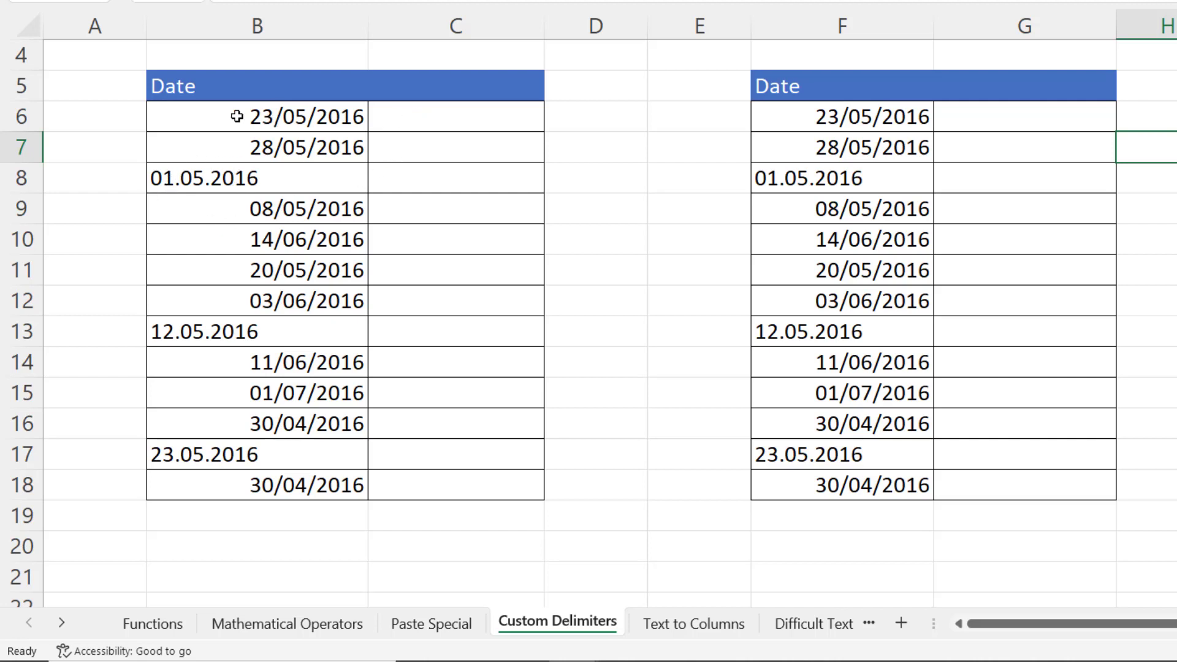
Replace every '.' with '/' in B6:B18, making six replacements
drag(236, 115, 226, 492)
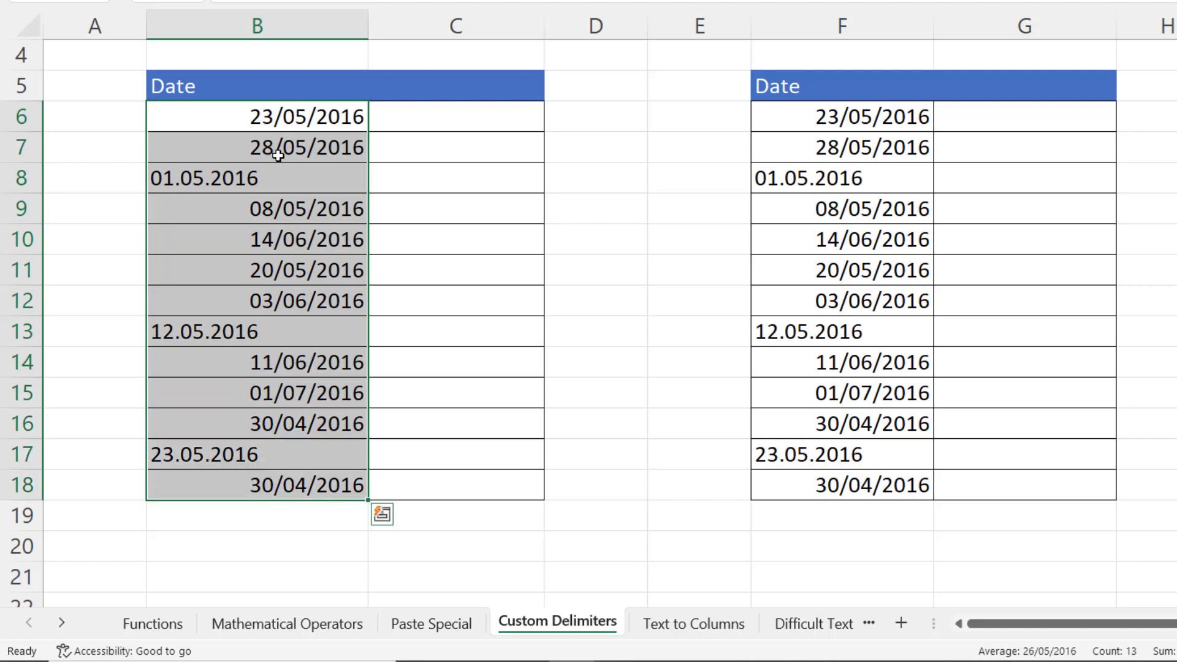
key(ctrl+h)
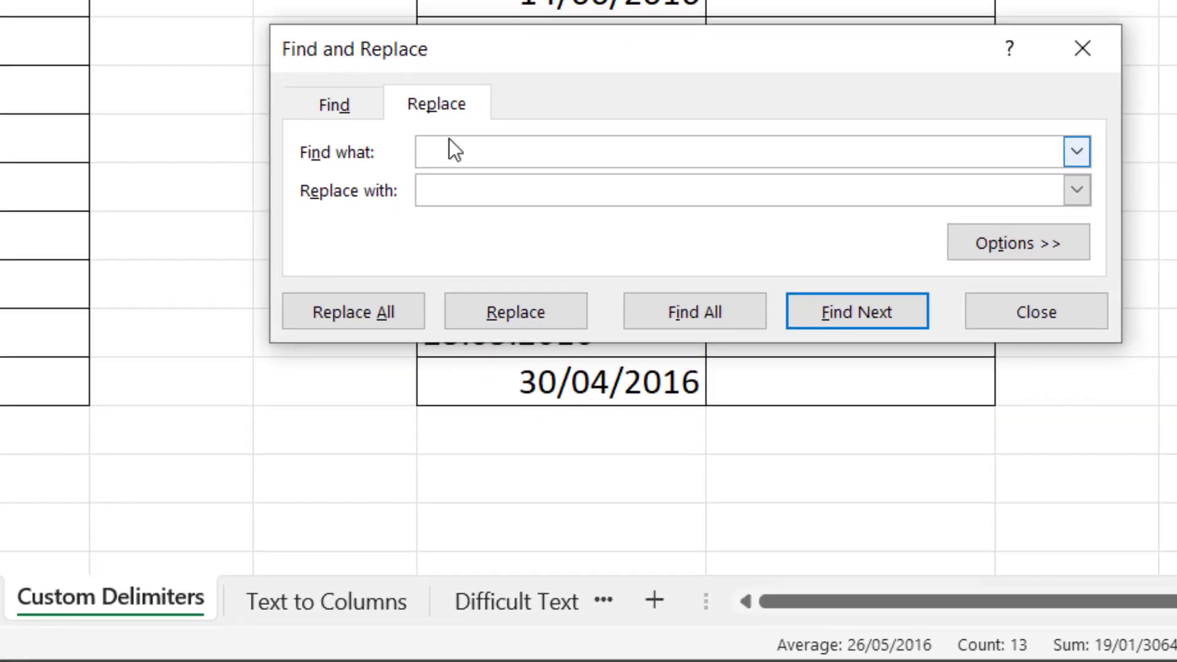
text(.)
click(452, 186)
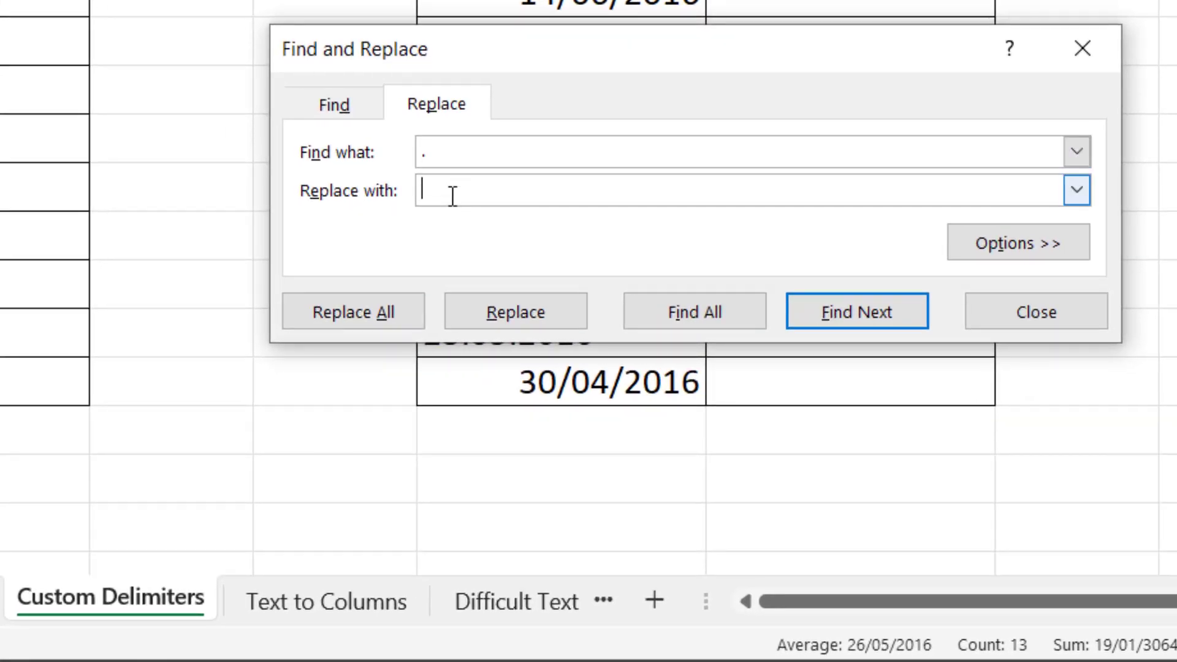
text(/)
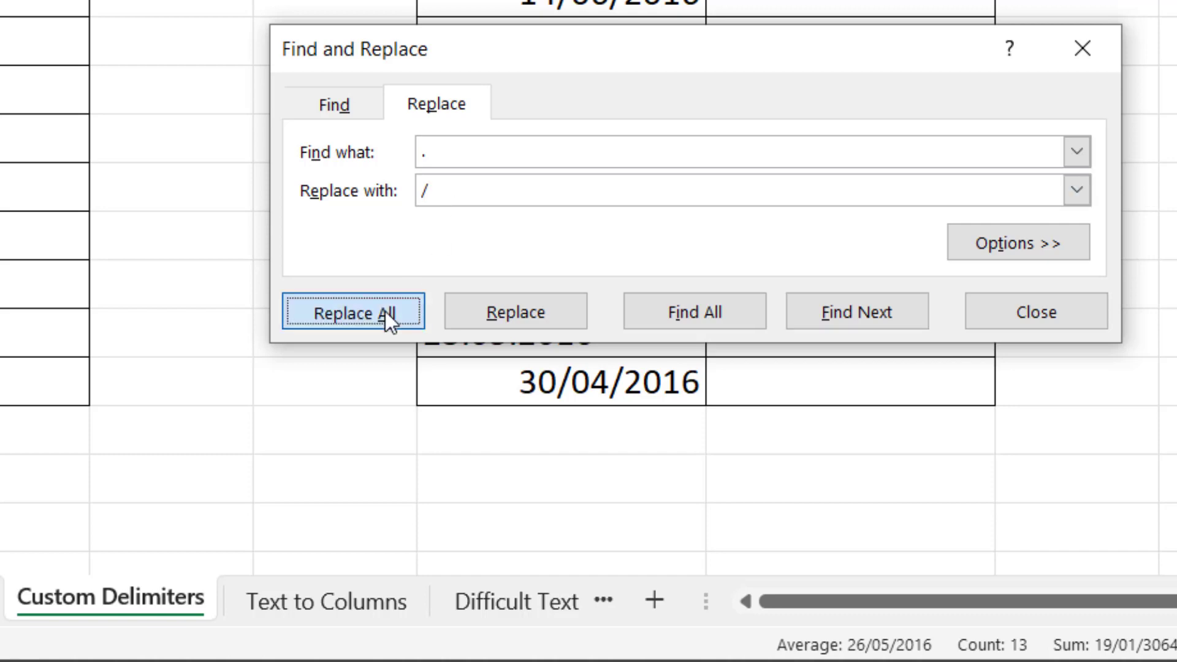
click(384, 313)
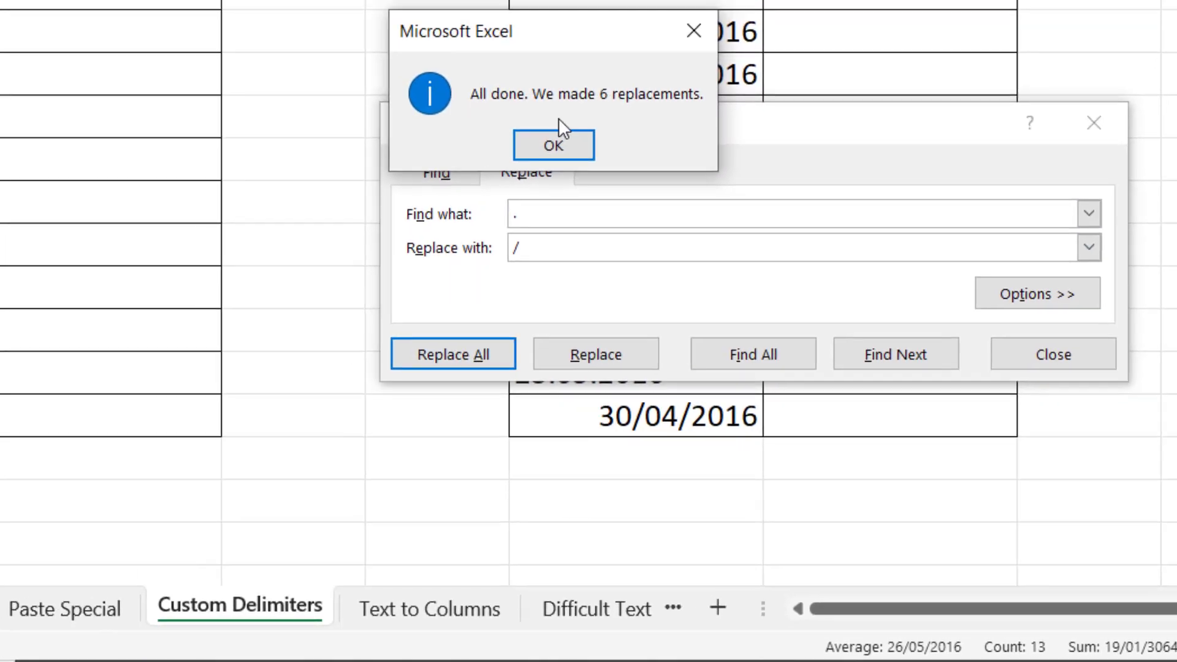
click(576, 139)
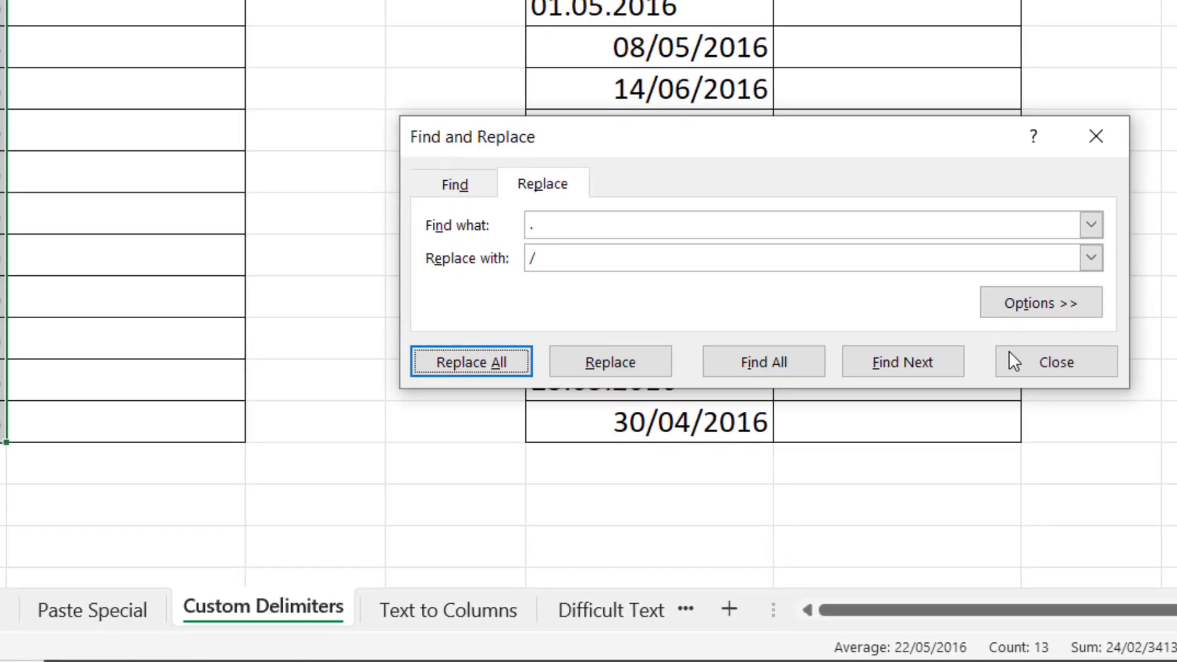
click(1011, 355)
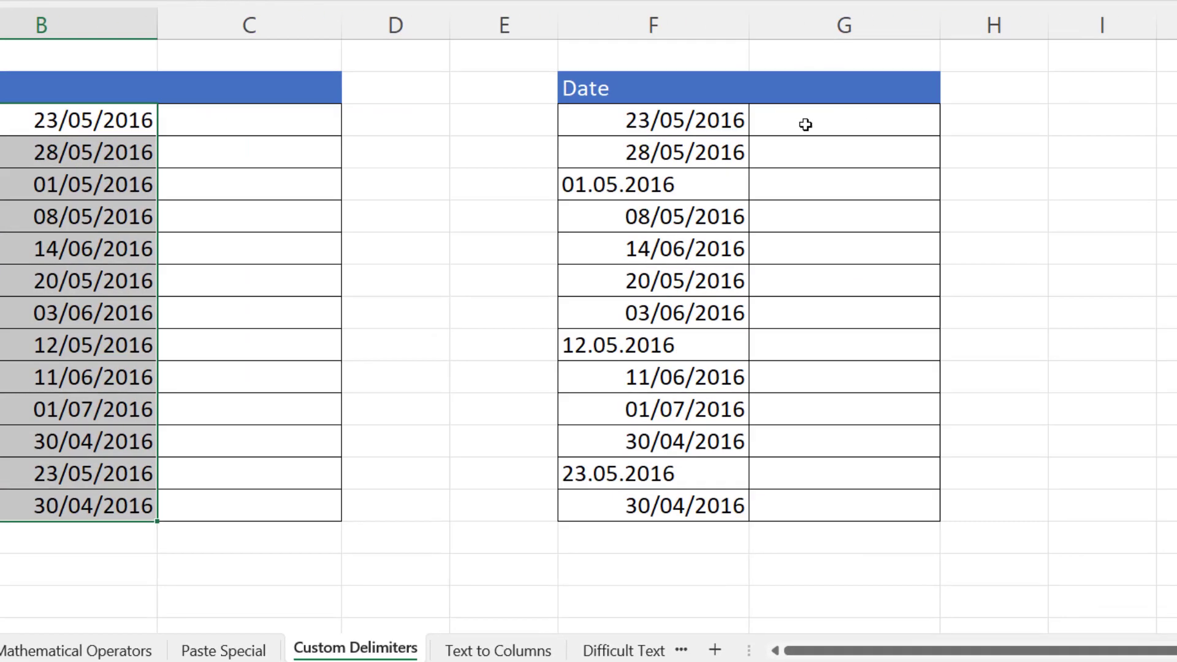
Enter =SUBSTITUTE(F6,".","/") in the column beside F and fill it down the table
click(931, 116)
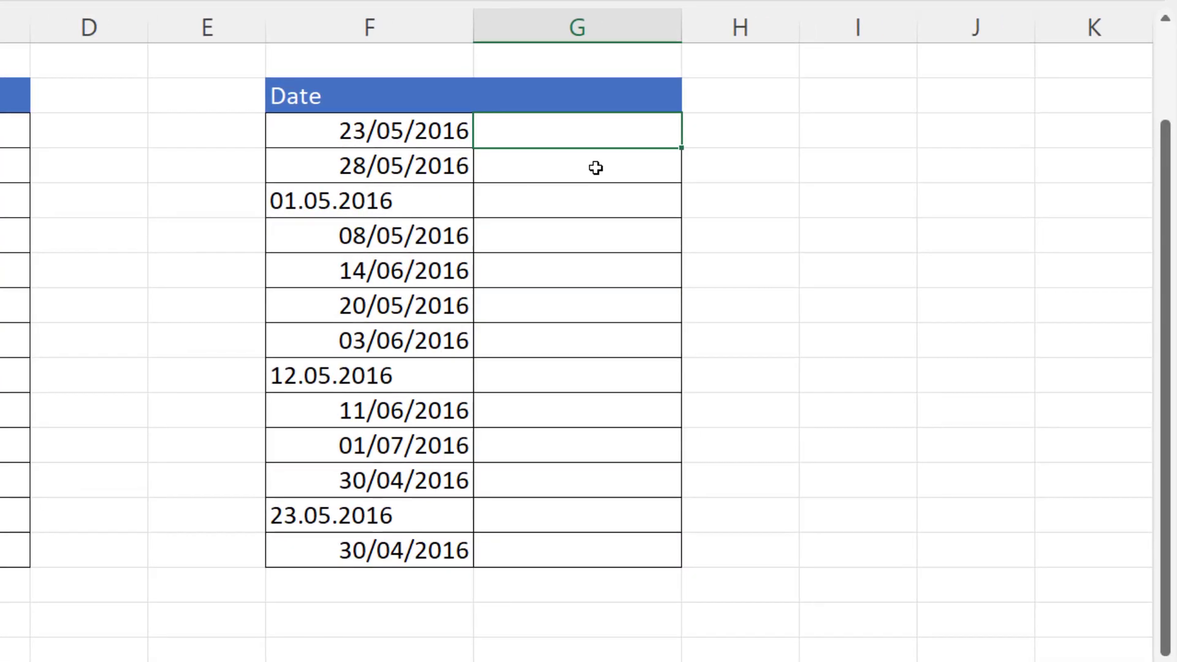
text(=su)
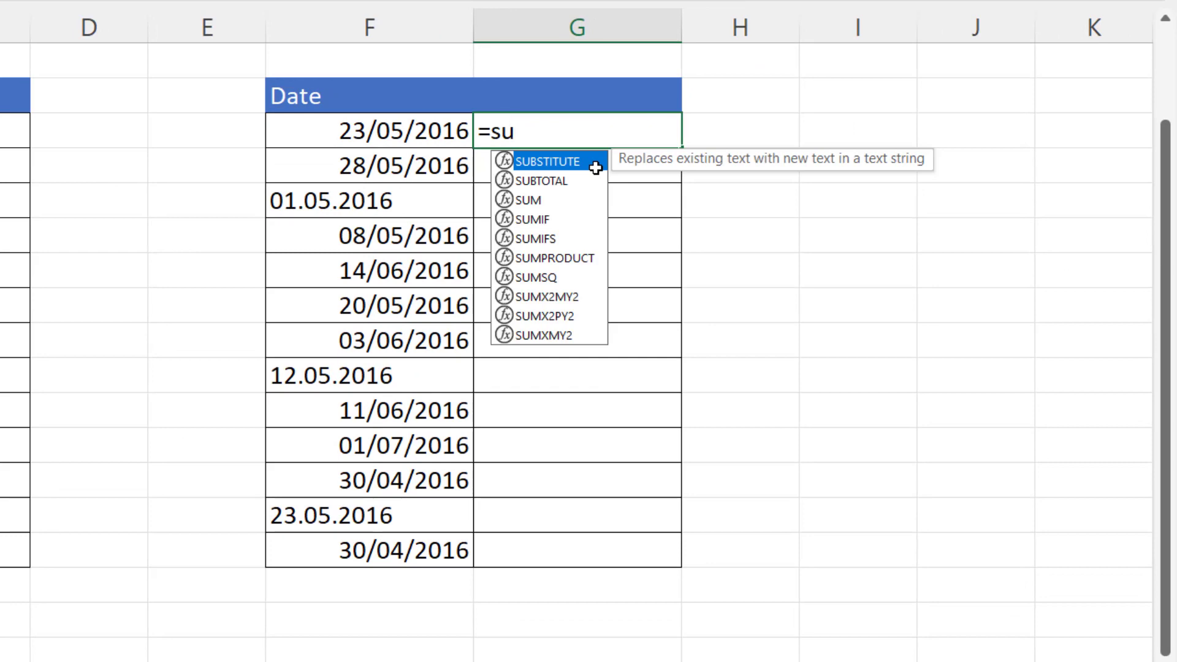
double_click(572, 160)
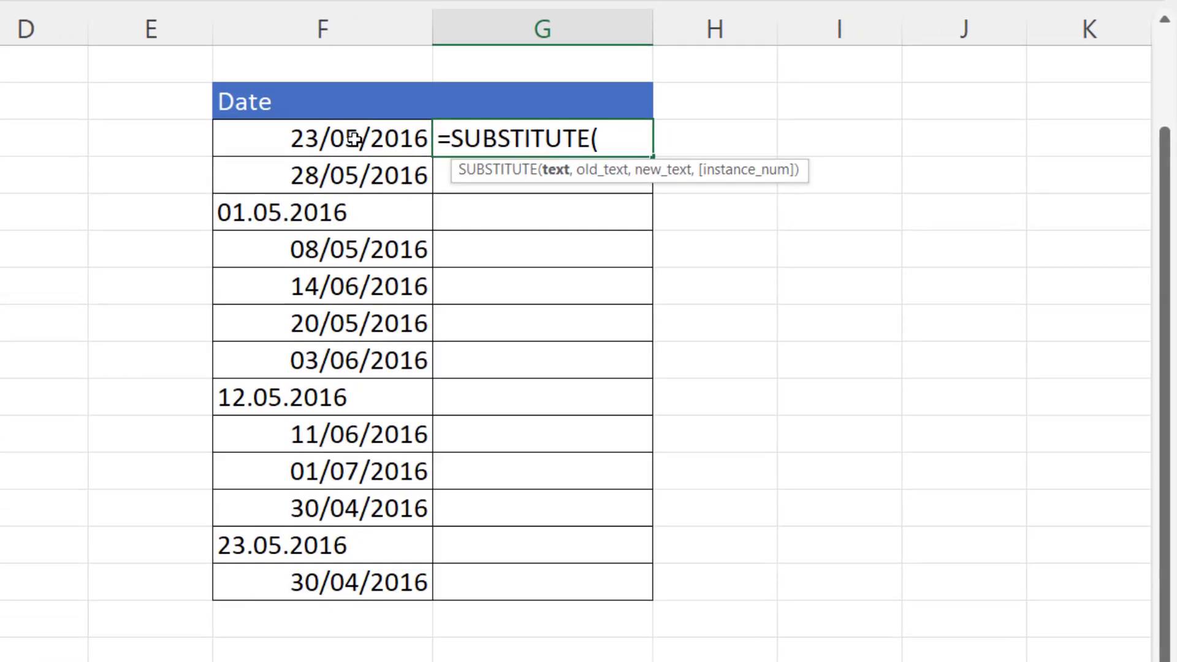
click(399, 129)
text(,)
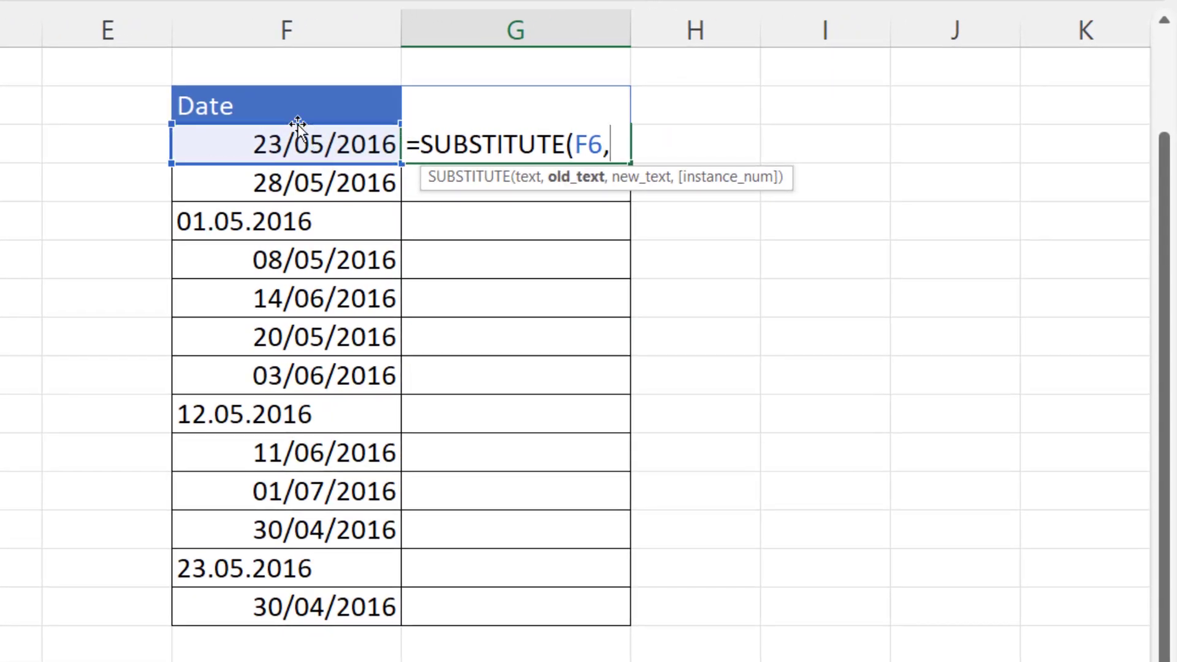
text(".")
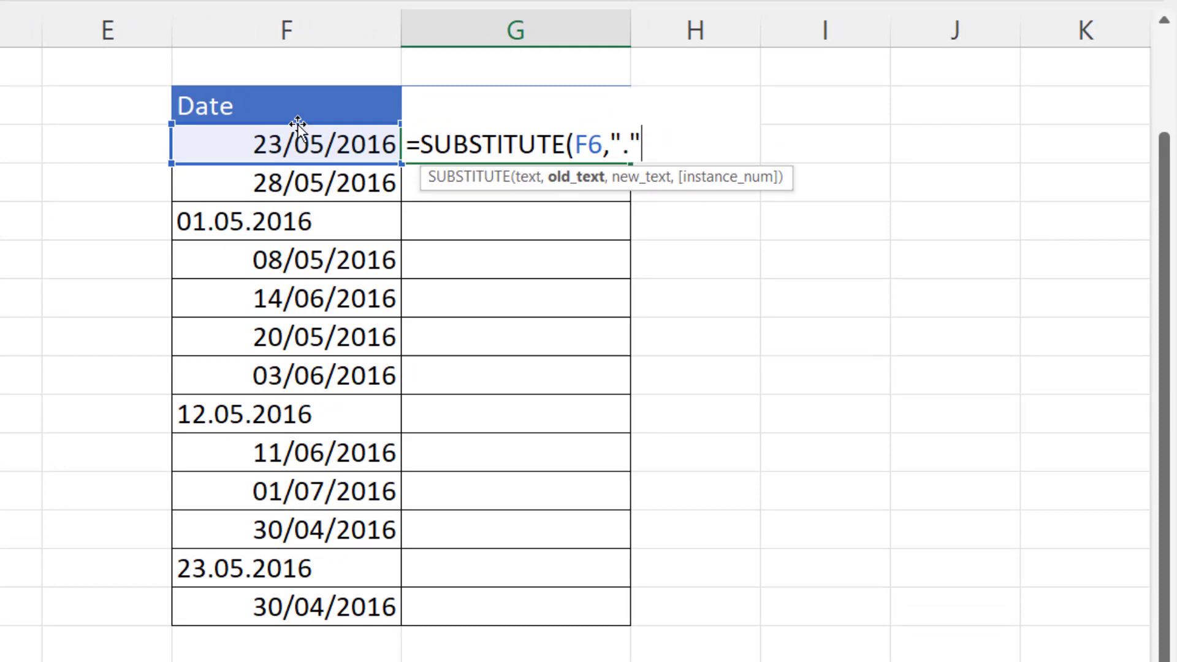
text(,"/"))
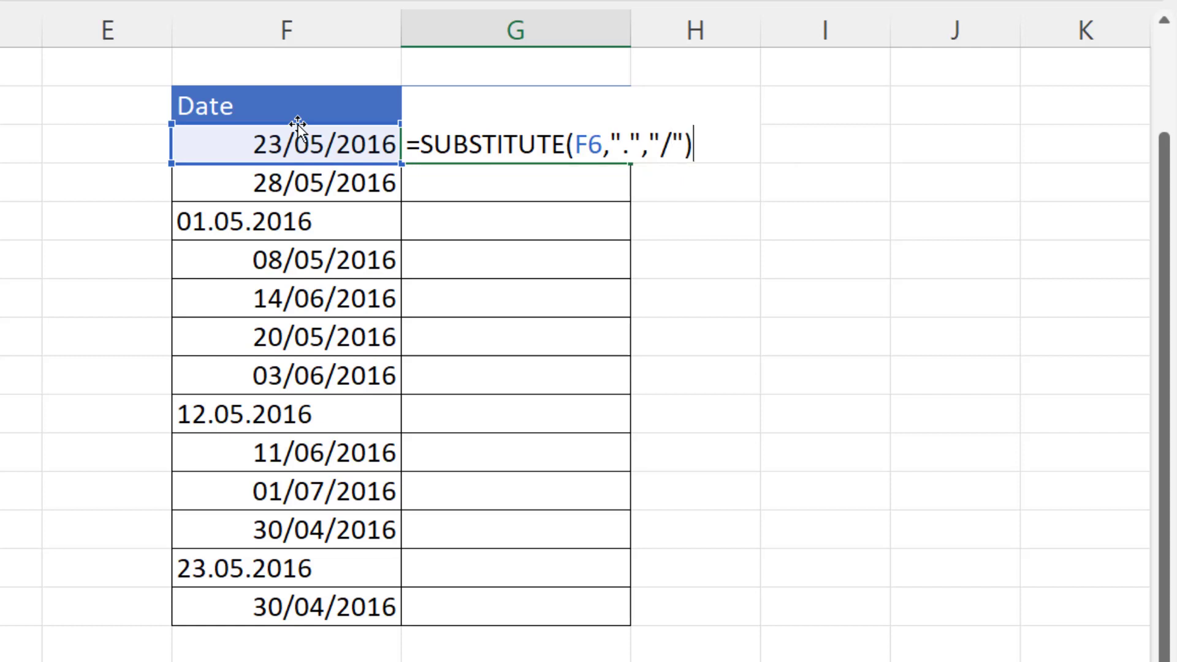
key(Return)
click(491, 148)
double_click(634, 167)
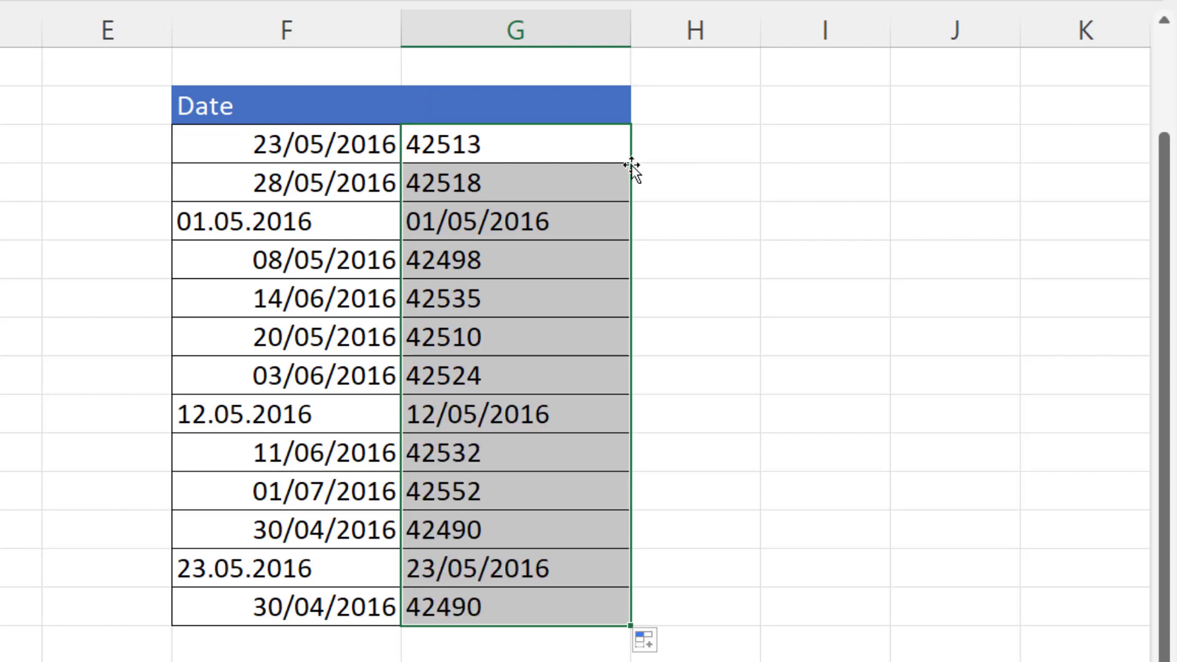
Wrap the formula as =VALUE(SUBSTITUTE(F6,".","/")) and refill it down the table
double_click(479, 148)
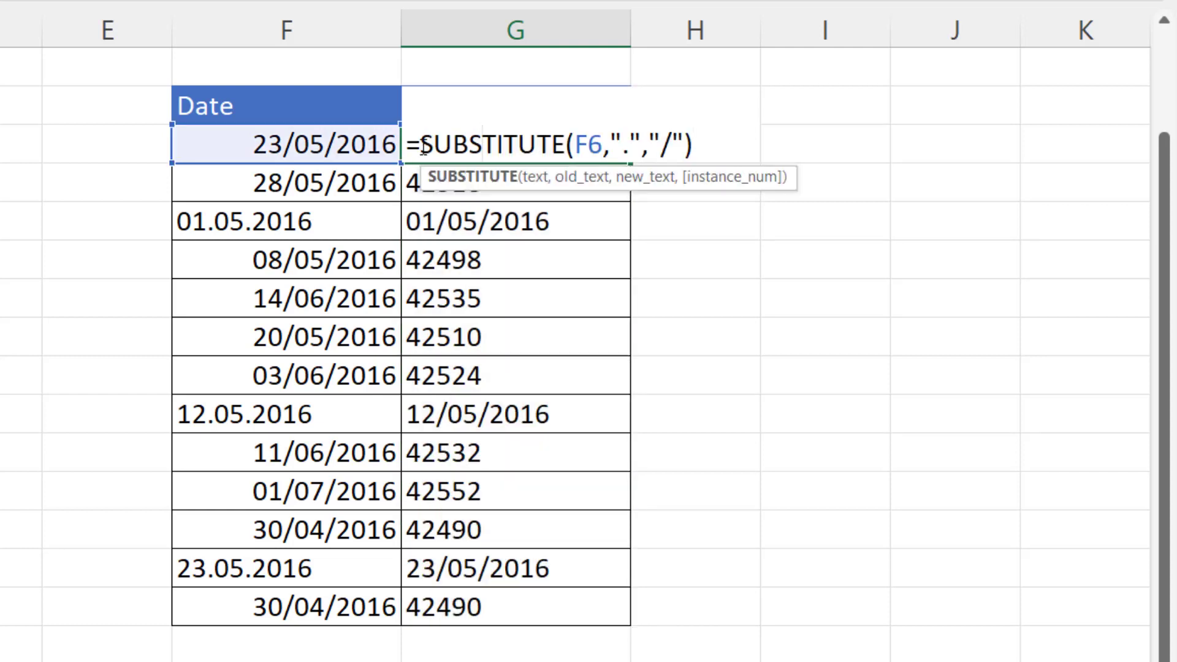
click(423, 147)
text(VALU)
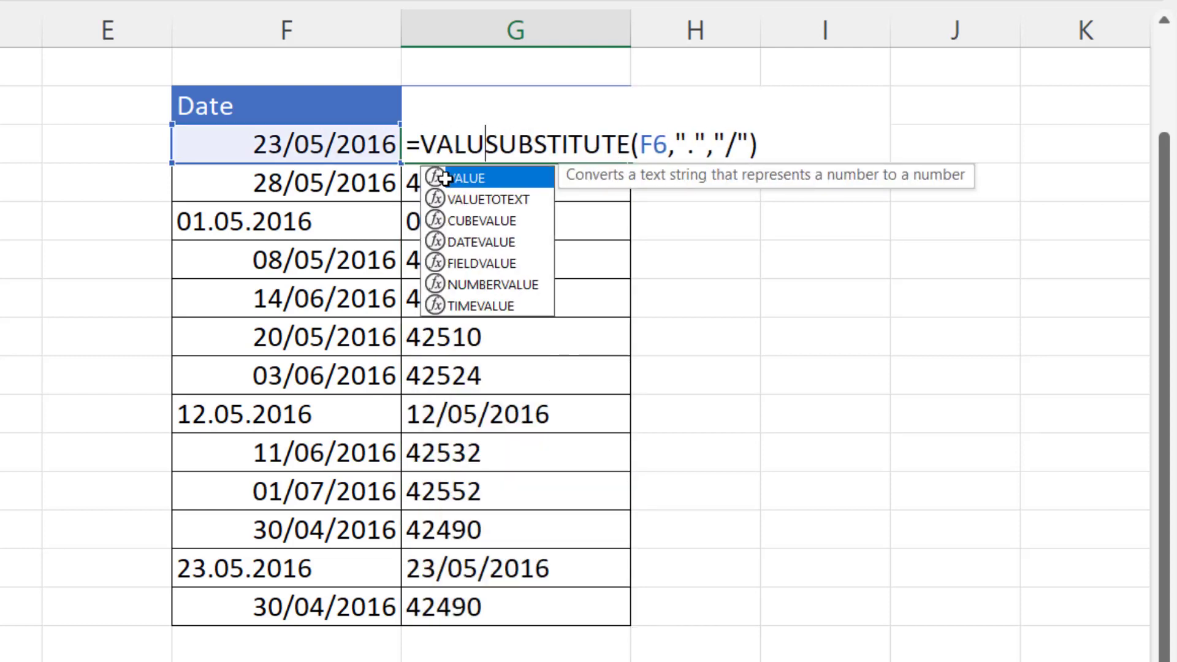
double_click(445, 177)
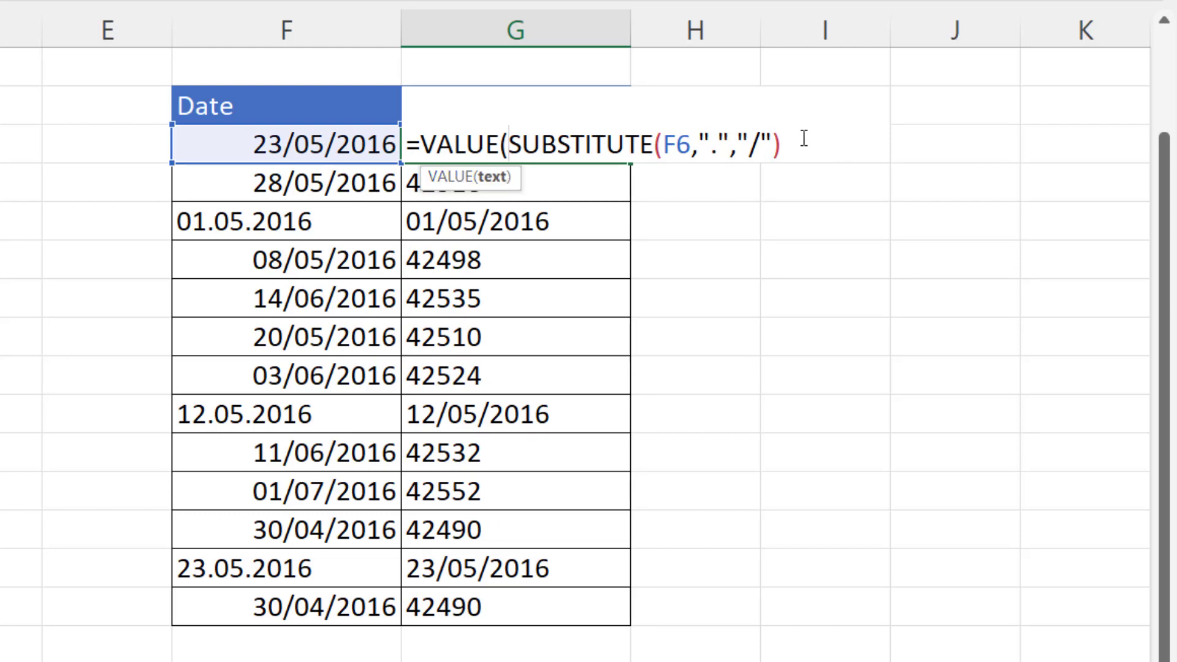
text())
key(Return)
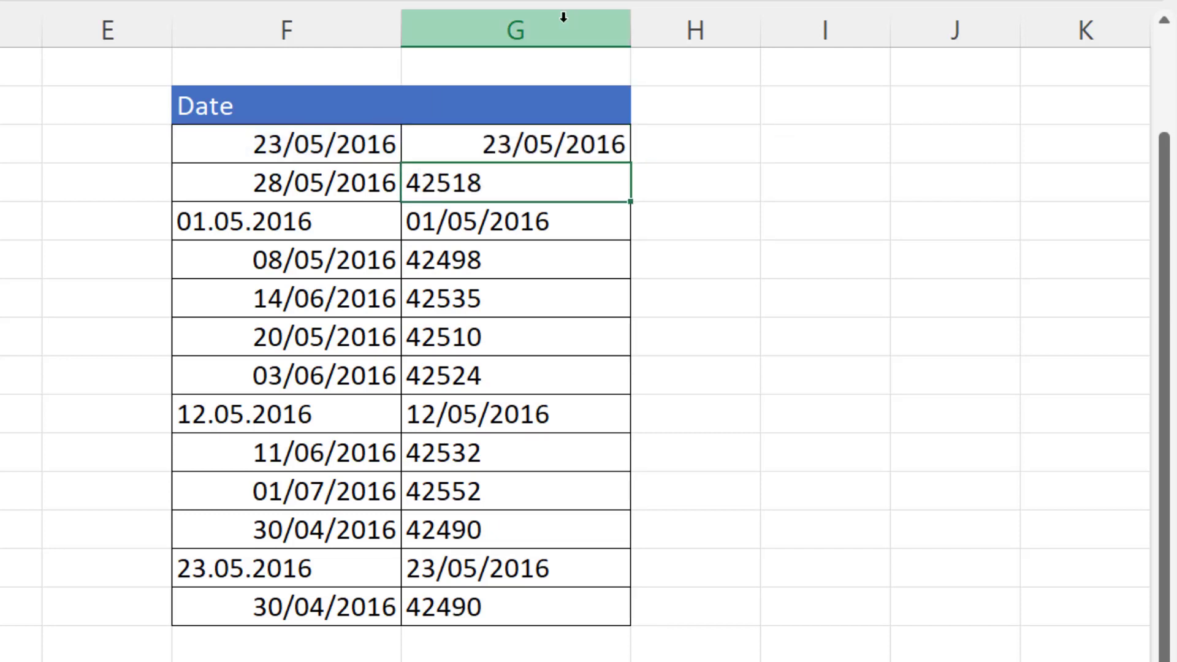
click(610, 153)
double_click(630, 163)
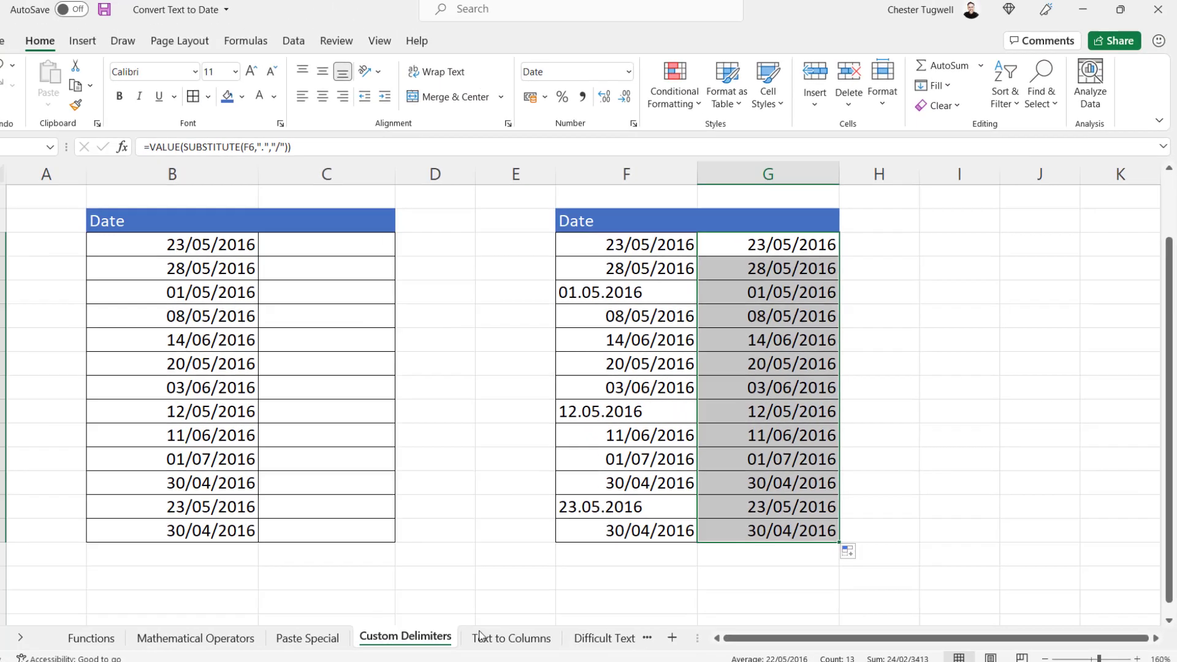
click(480, 635)
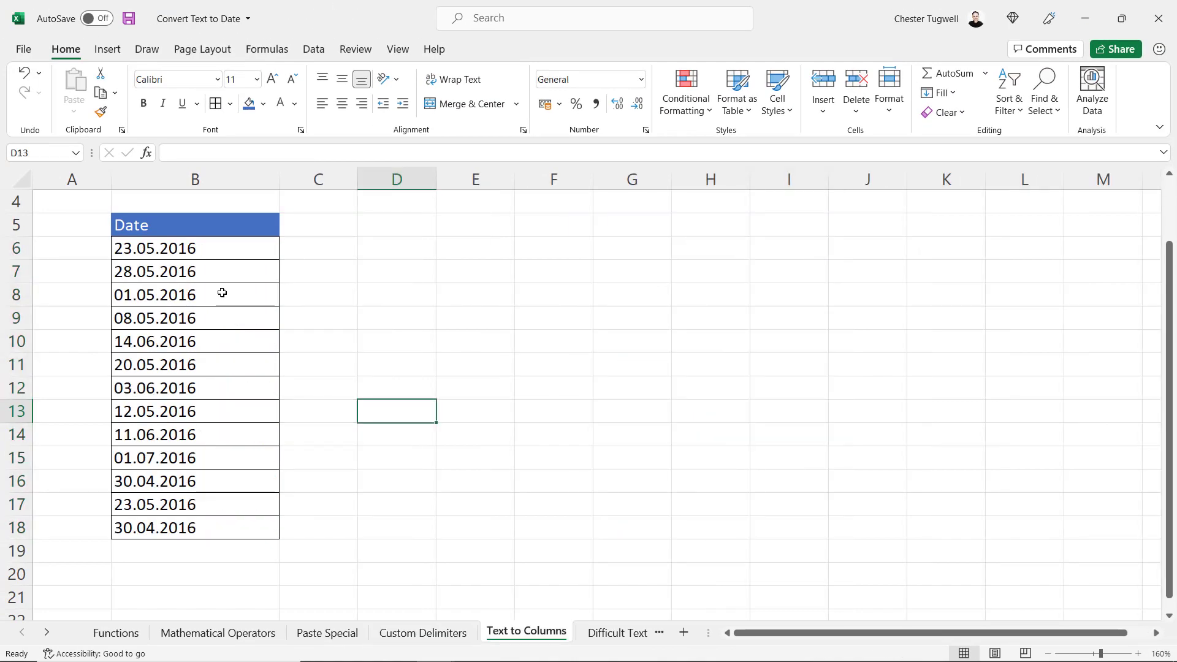
Convert B6:B18's dotted text dates to DMY dates with Text to Columns, then go to Difficult Text Dates
drag(212, 249, 204, 532)
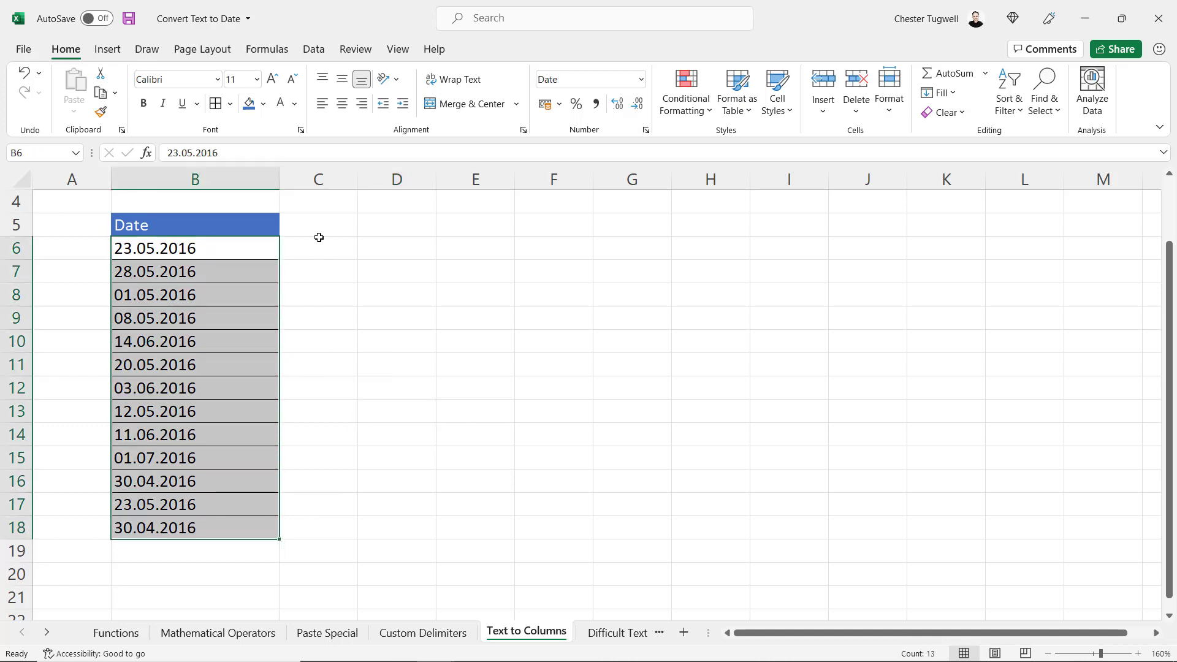
click(313, 50)
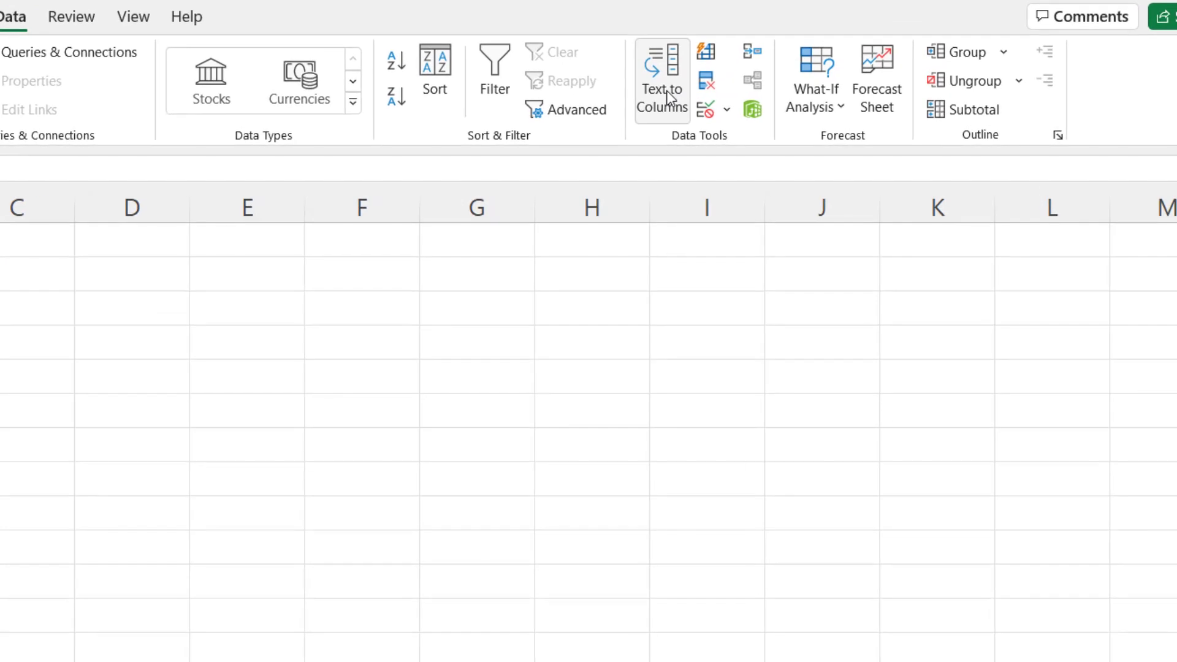
click(670, 97)
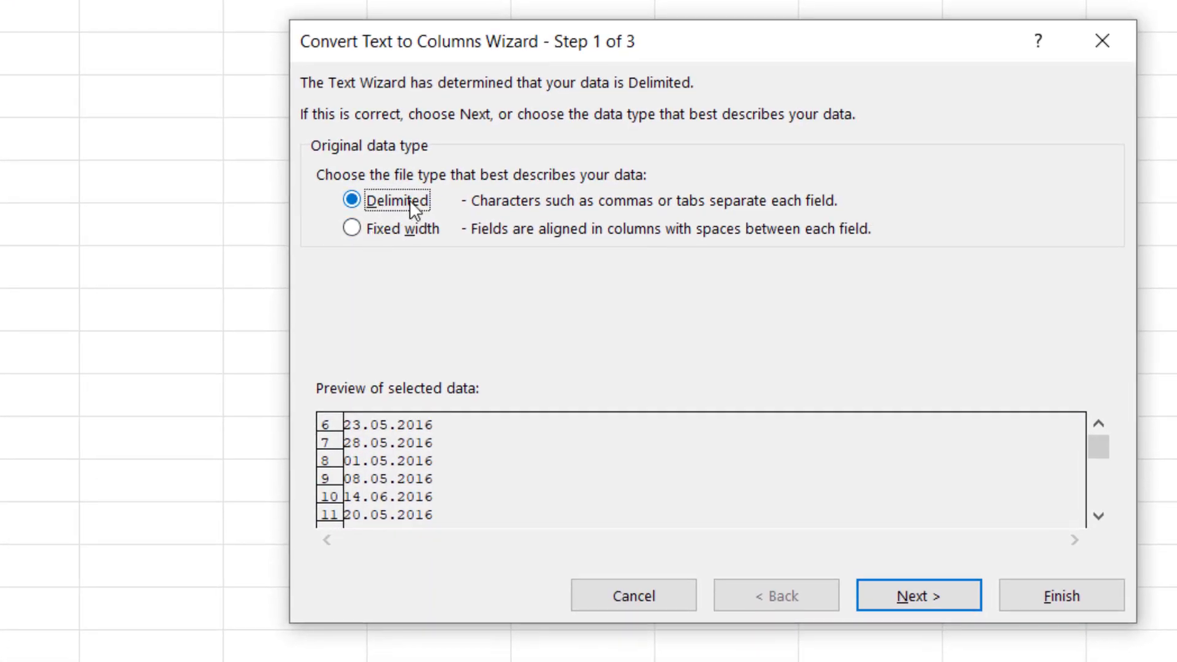
click(914, 581)
click(325, 234)
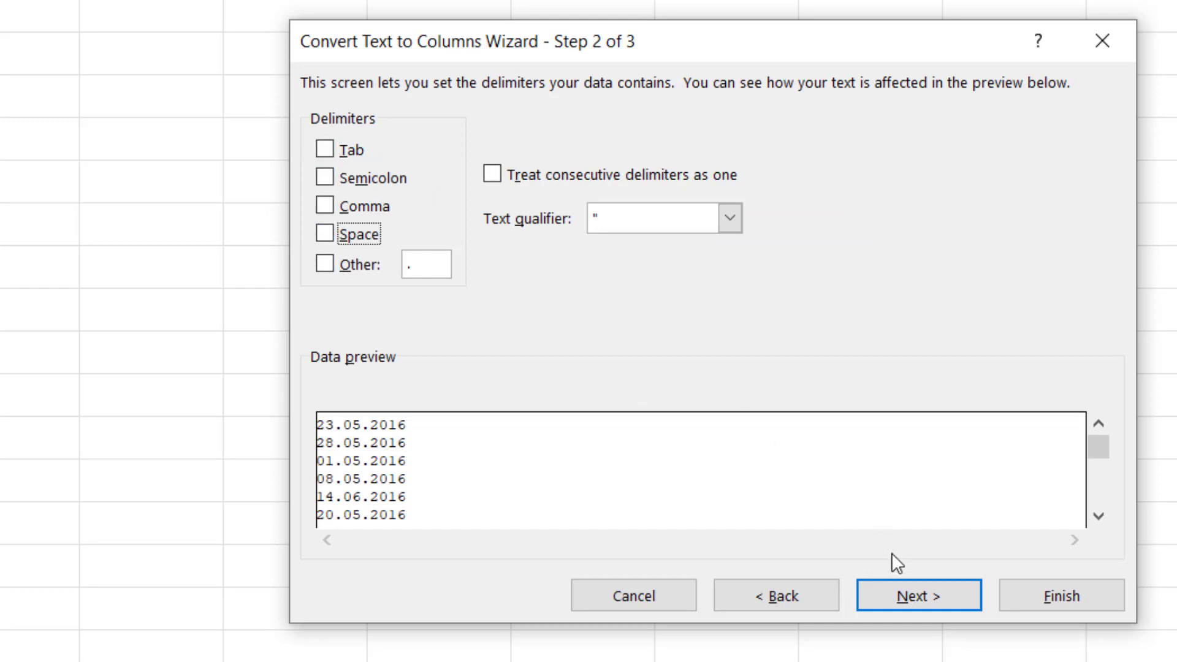
click(910, 600)
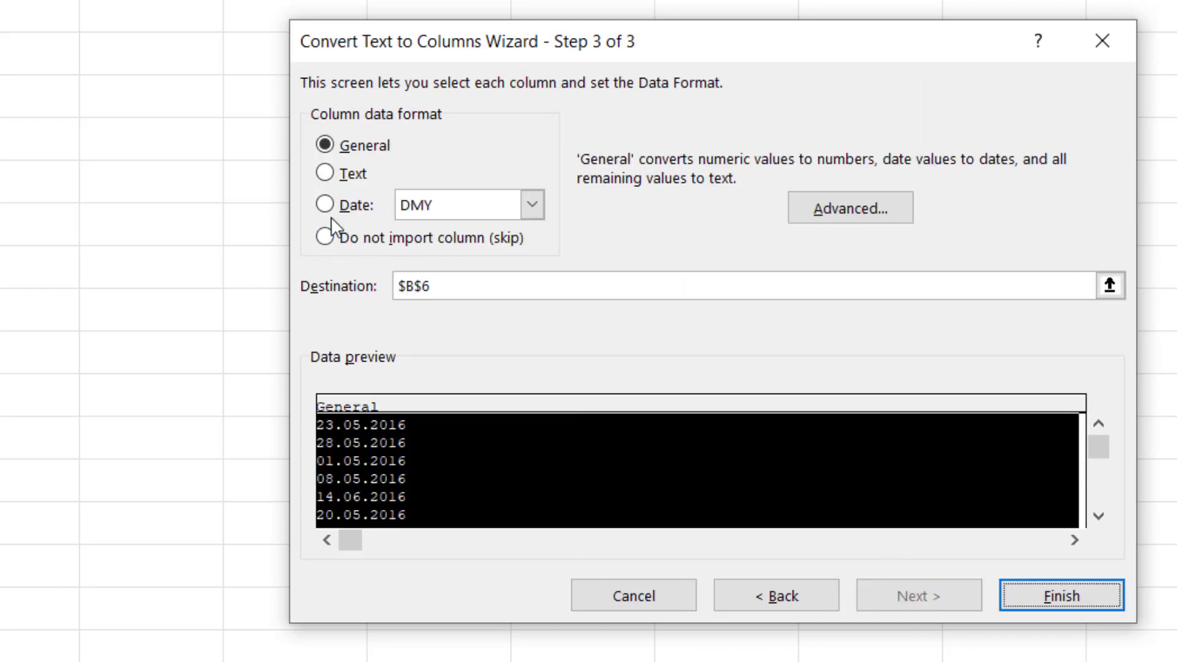
click(326, 209)
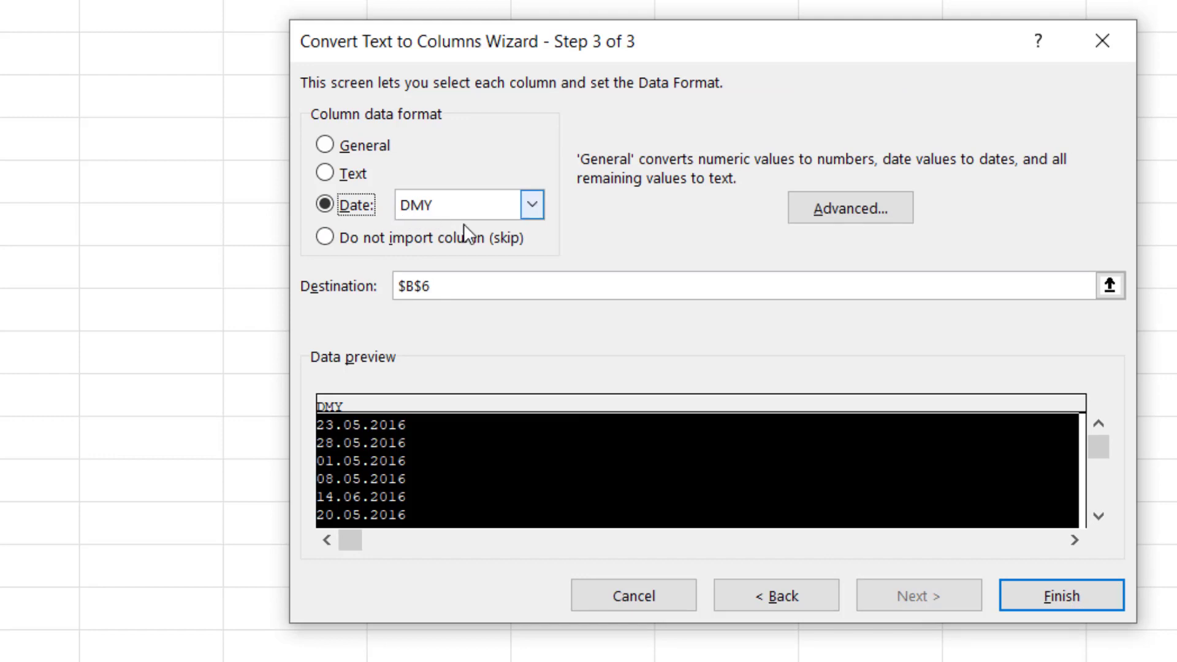
click(1040, 596)
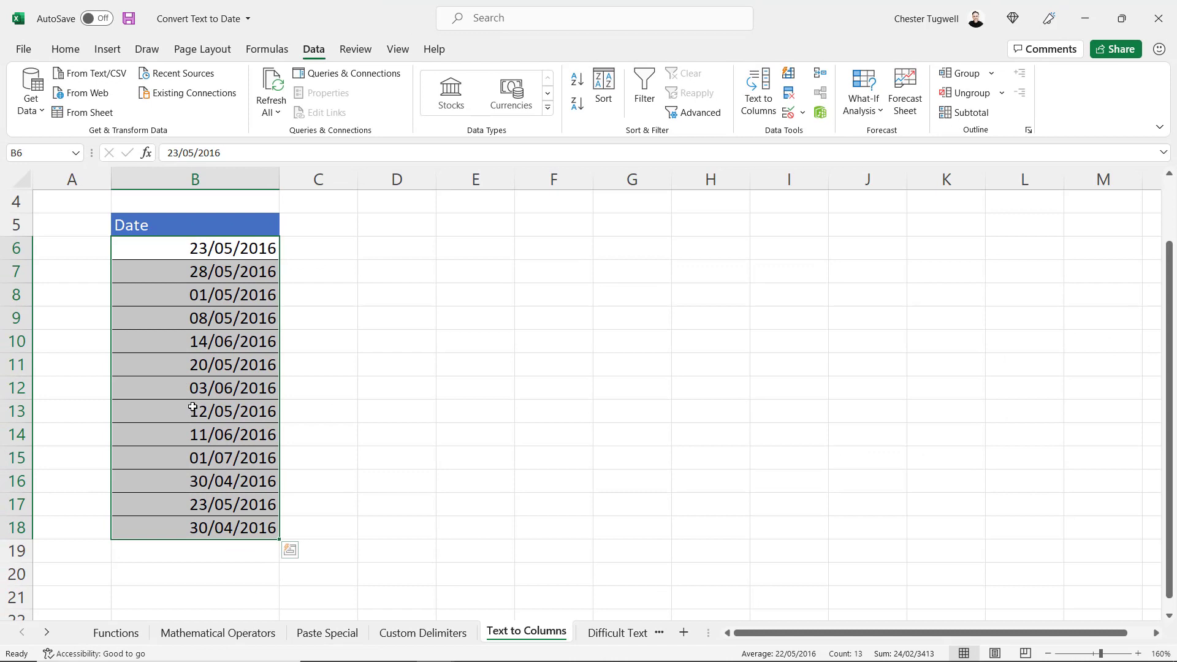
click(610, 632)
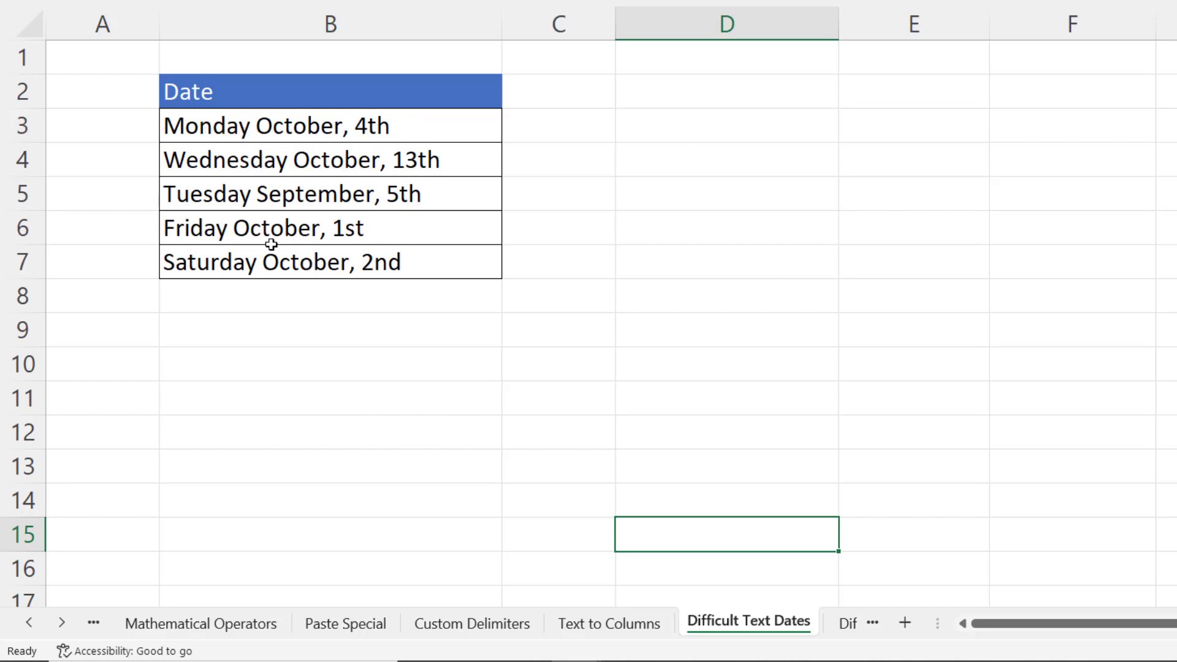
Split the text dates in B3:B7 at spaces into weekday, month and day columns starting at D2
click(361, 123)
drag(353, 174, 337, 262)
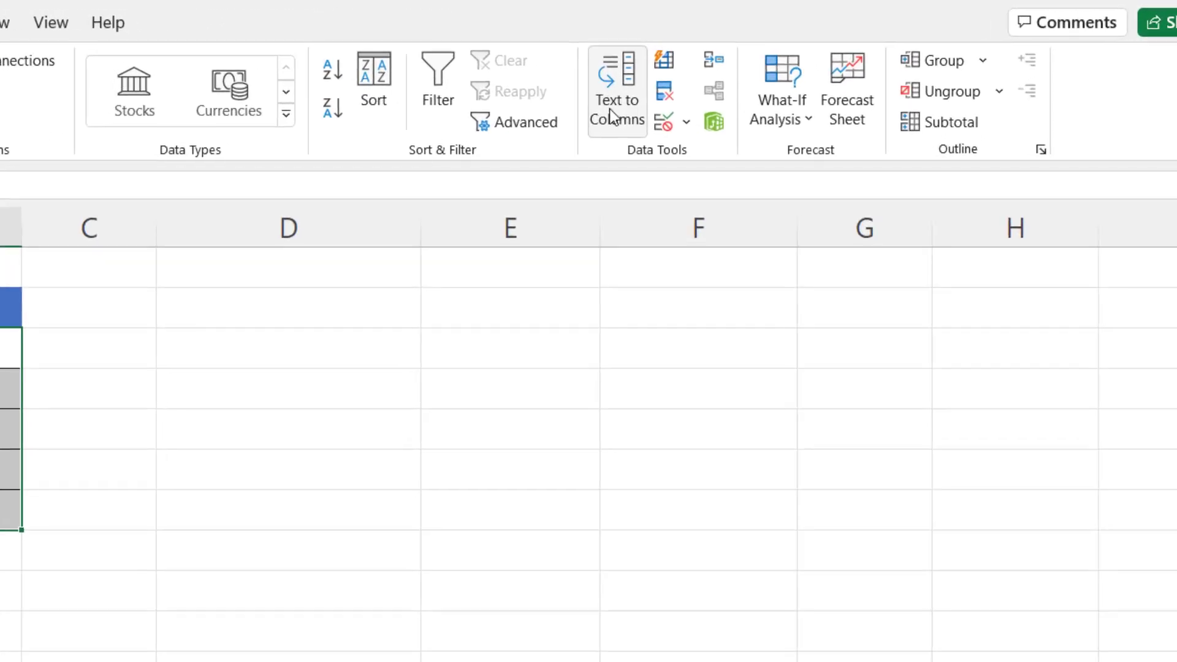
click(800, 69)
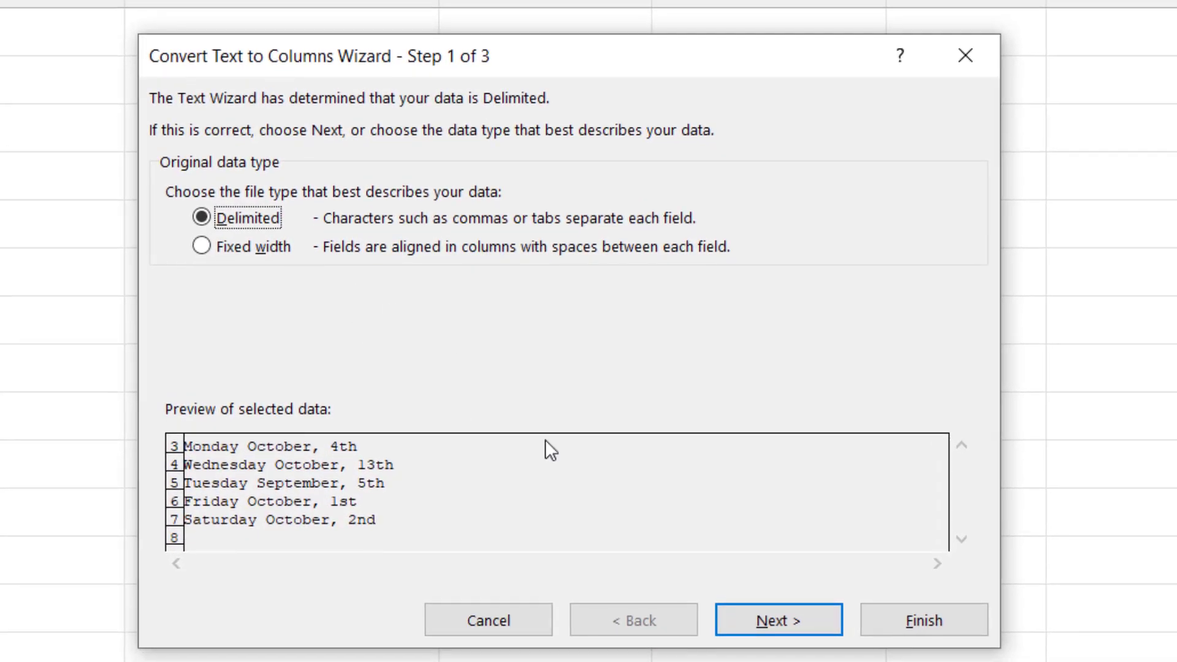
click(763, 619)
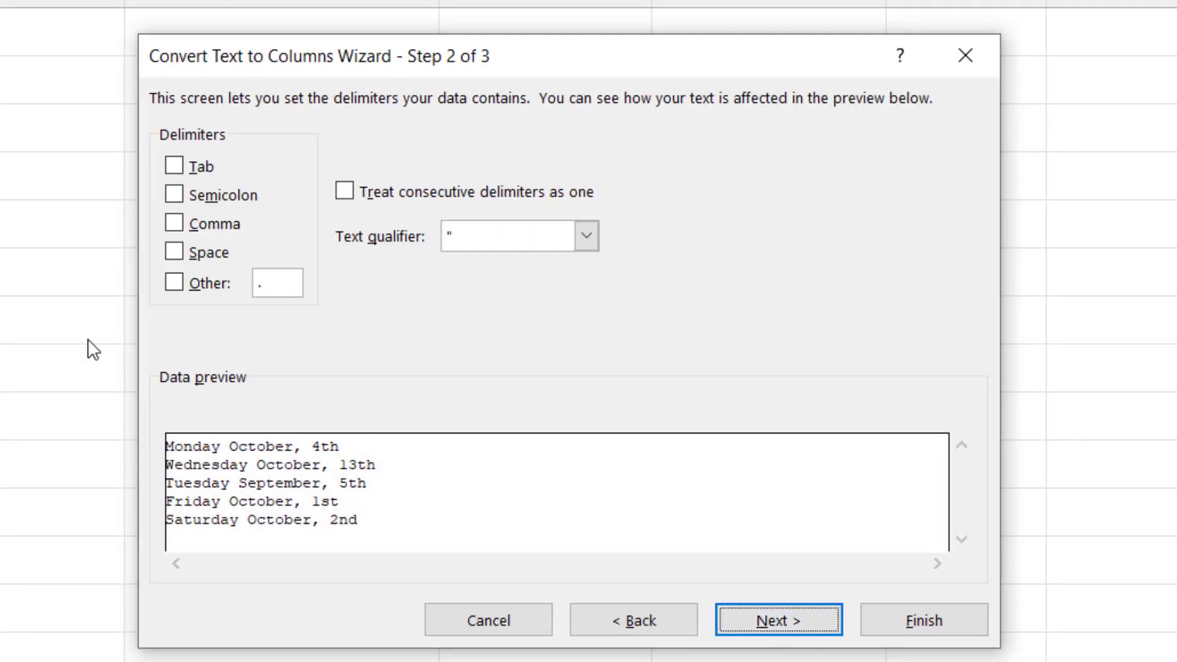
click(178, 252)
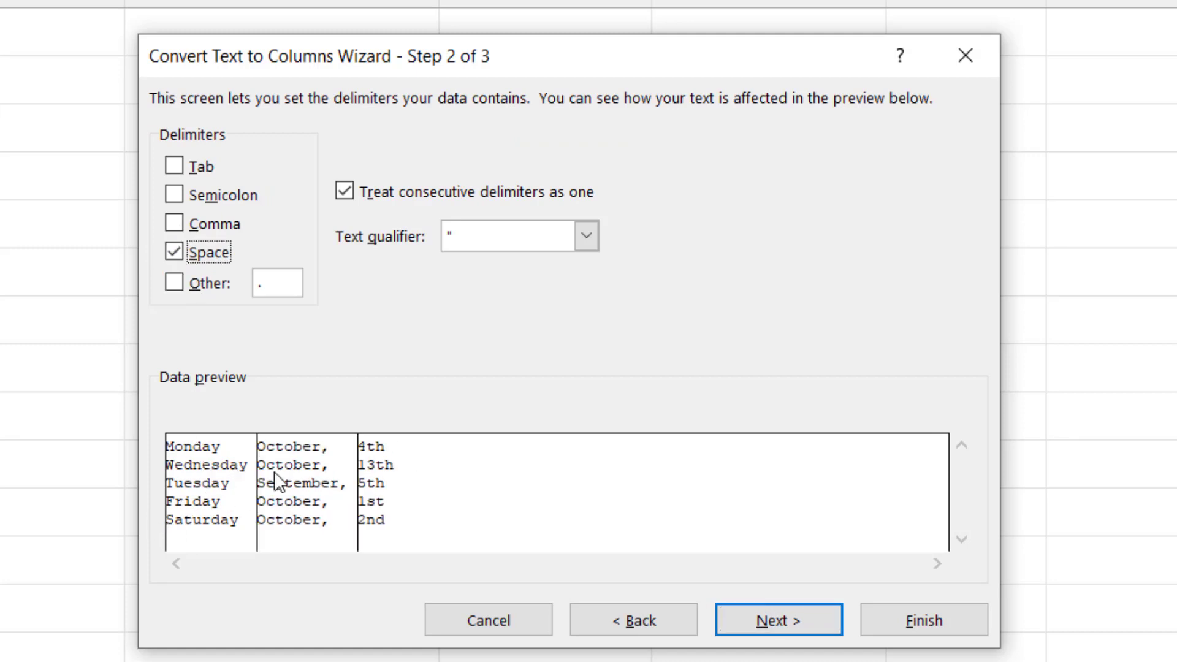
click(750, 614)
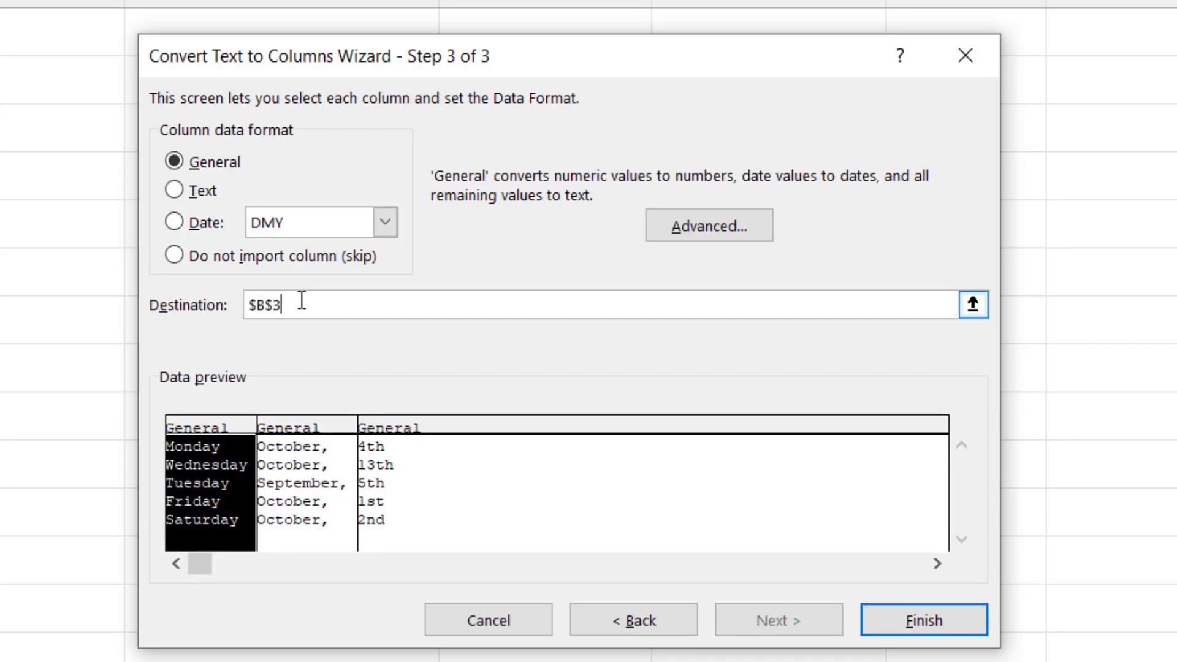
drag(318, 56, 336, 42)
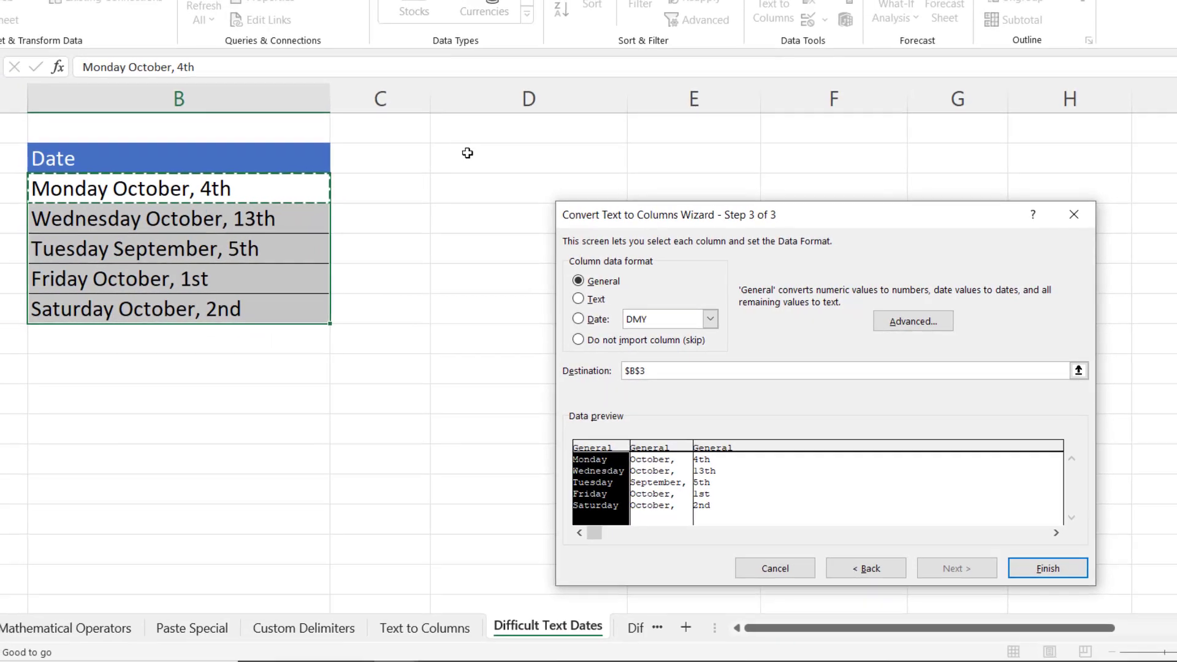
click(467, 153)
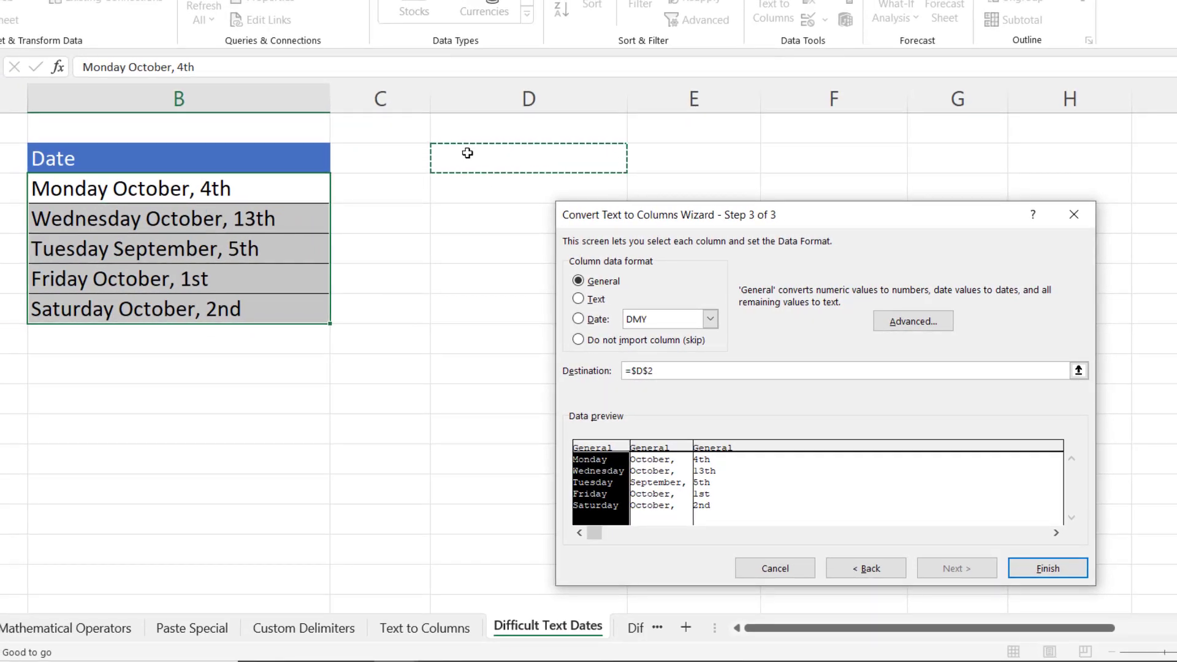
click(1042, 568)
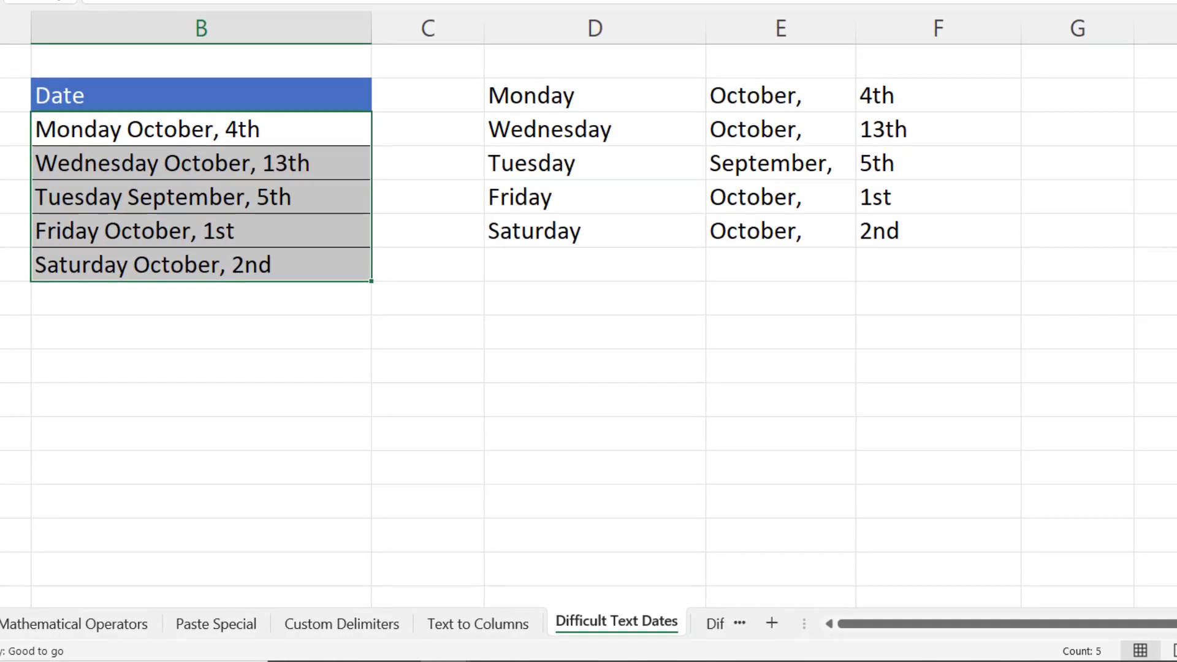
scroll(598, 353, right, 4)
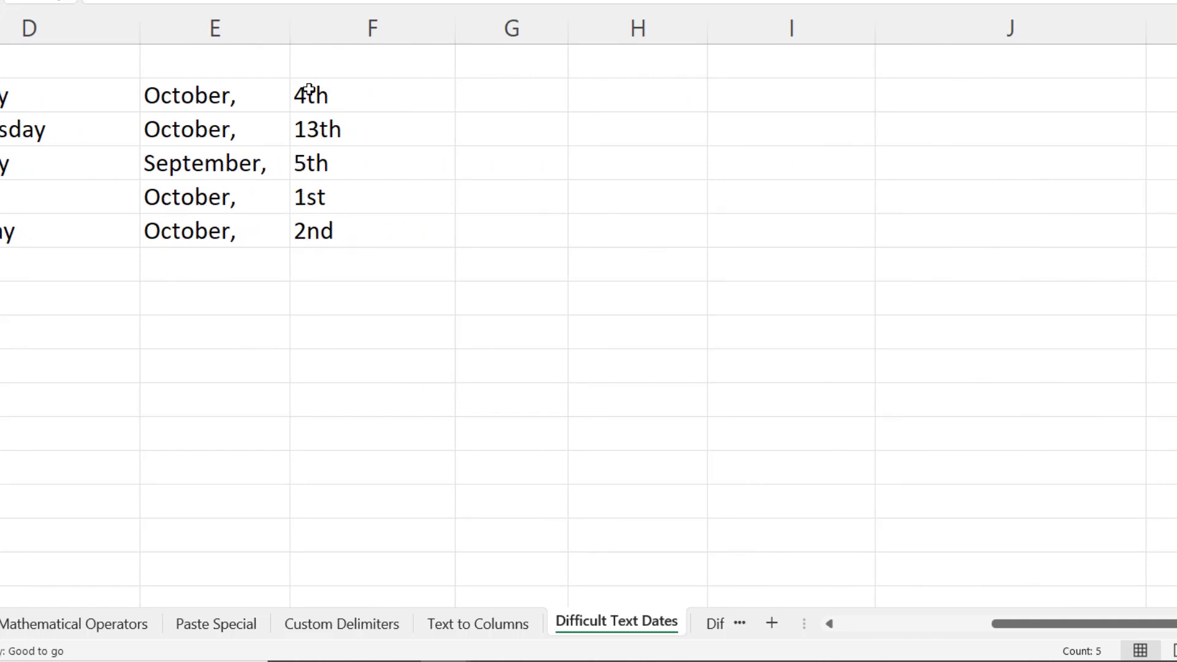
Enter =MID(F2,2,1) in G2 and fill it down to G6
click(510, 102)
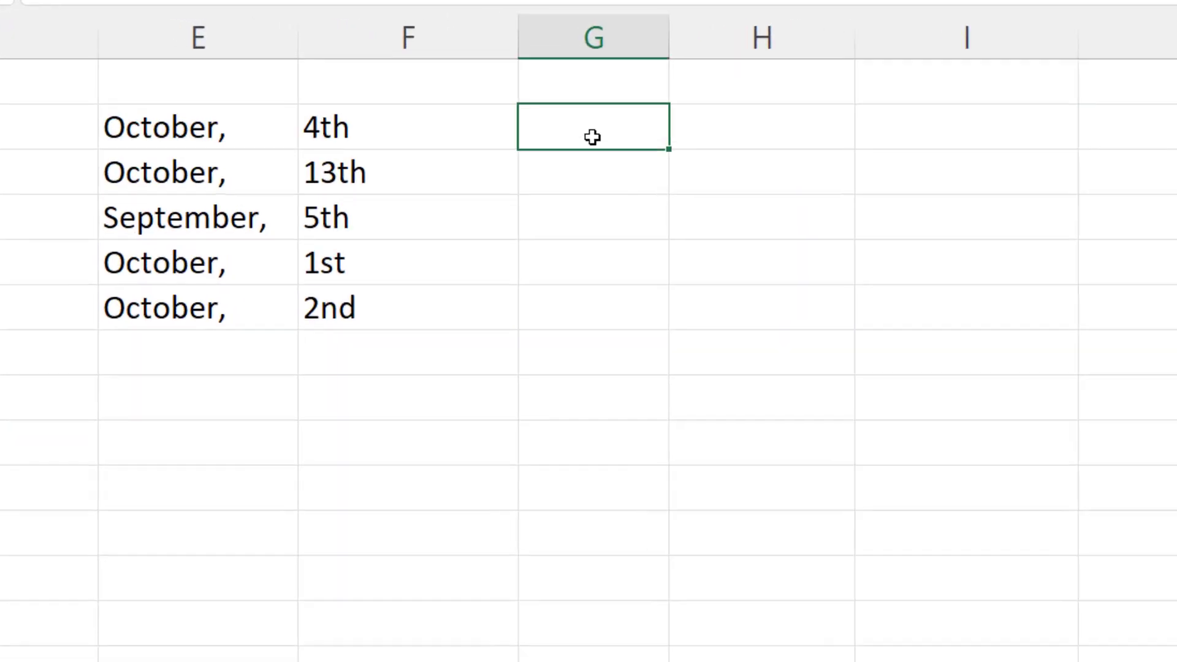
text(=)
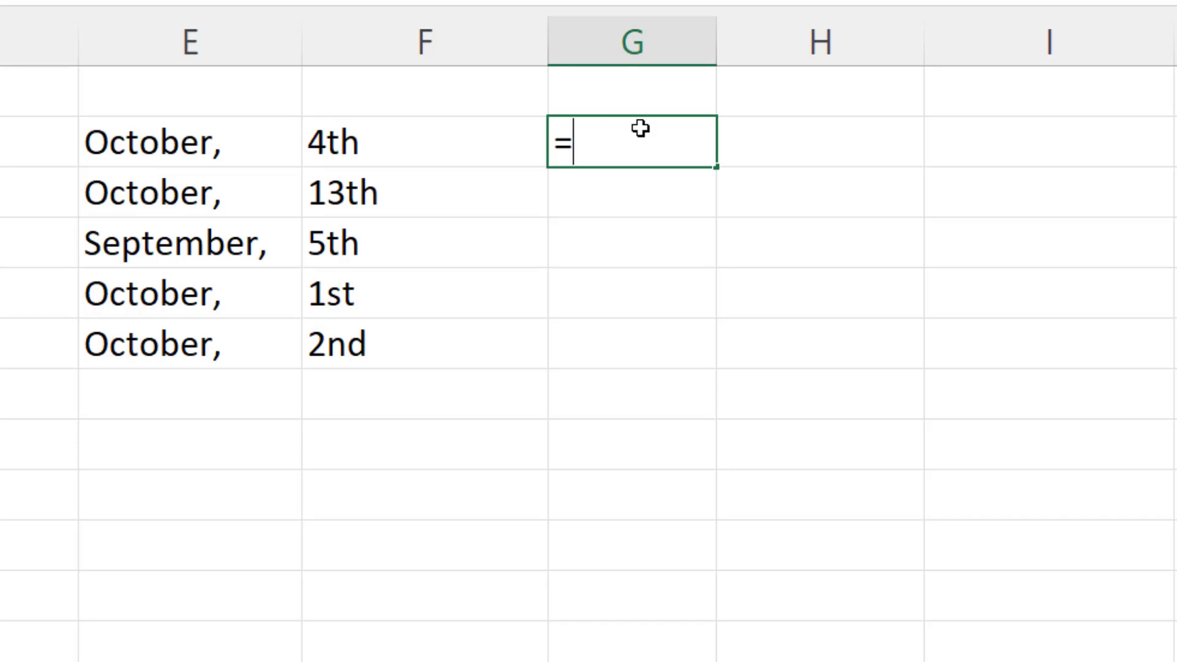
text(mid()
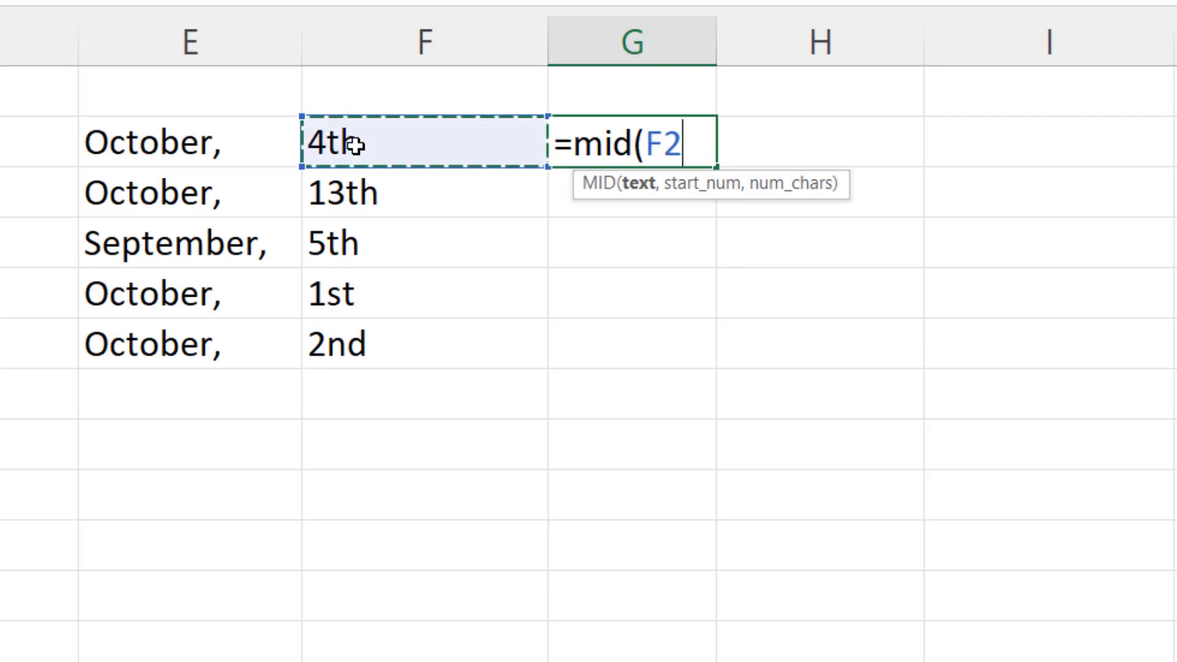
click(355, 145)
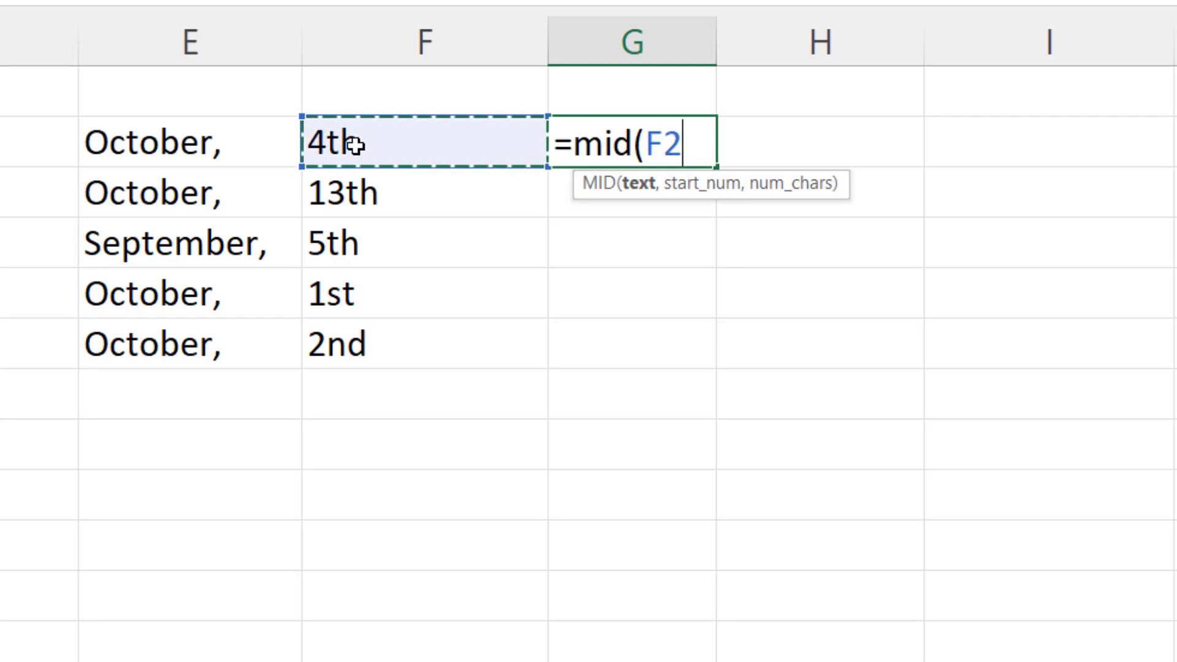
text(,2)
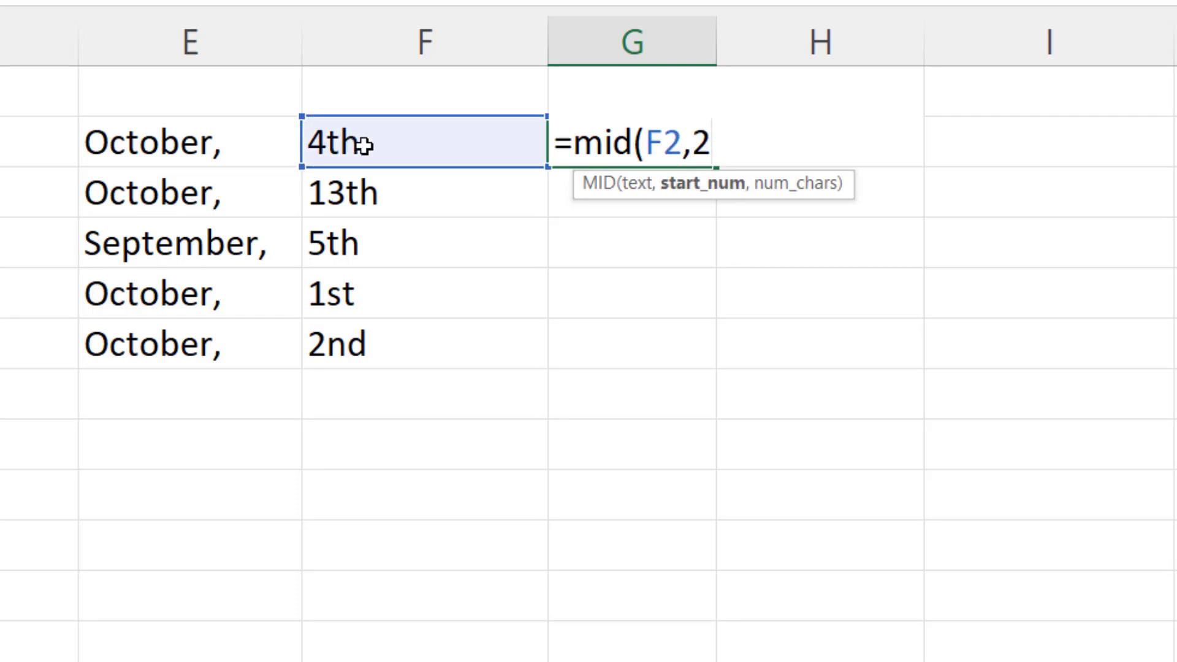
text(,1))
key(ctrl+Return)
drag(718, 164, 689, 364)
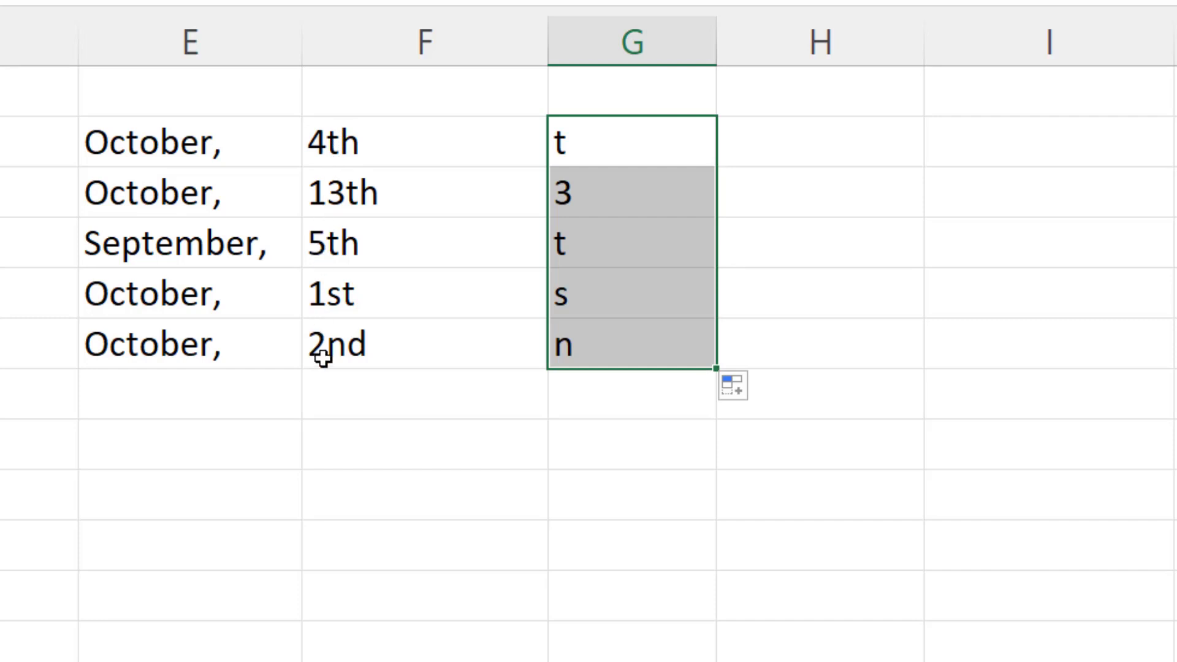
click(642, 140)
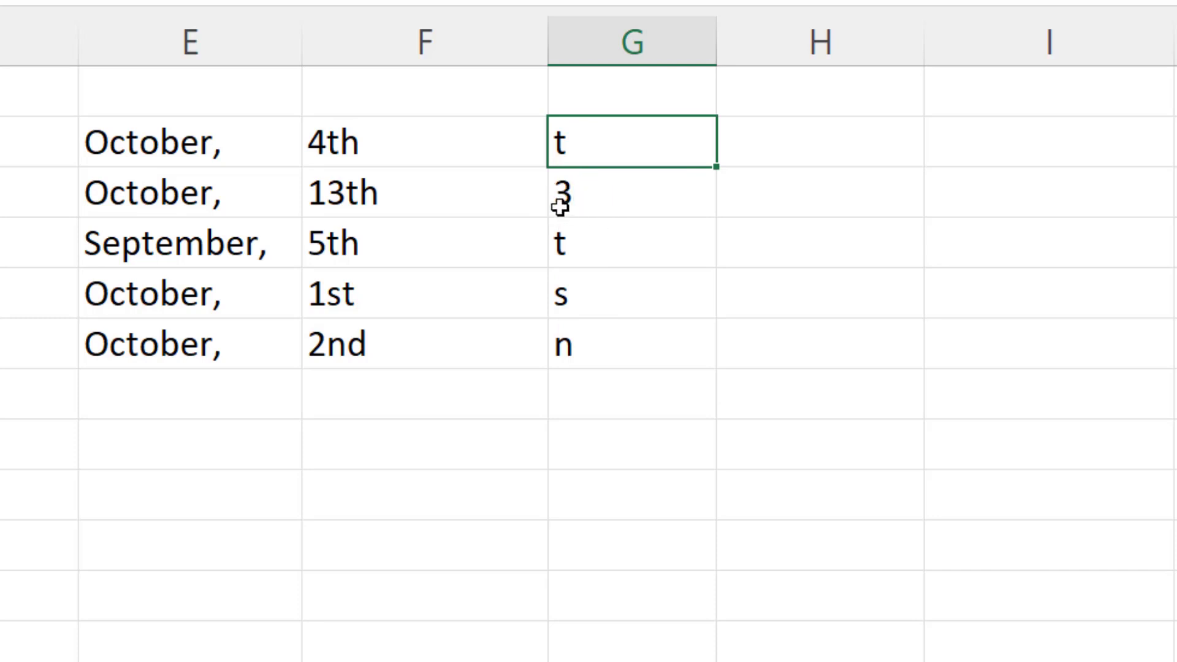
Wrap G2's MID formula in VALUE and fill it down to G6
click(666, 209)
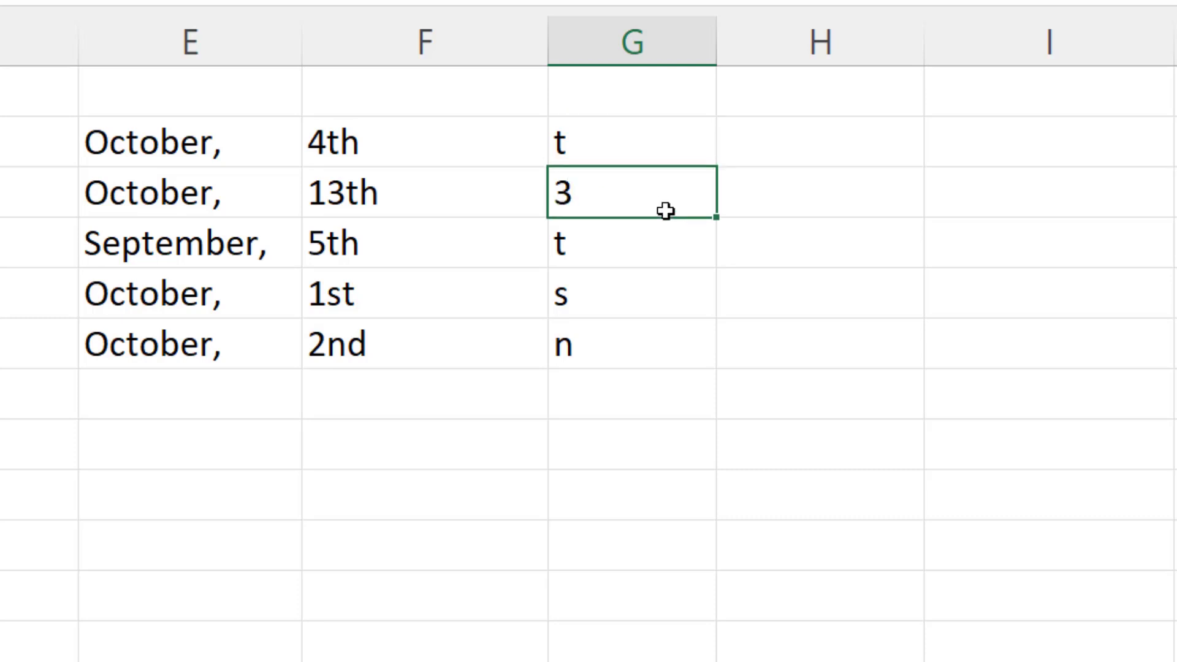
click(615, 147)
double_click(615, 147)
key(Left)
key(Left)
text(value)
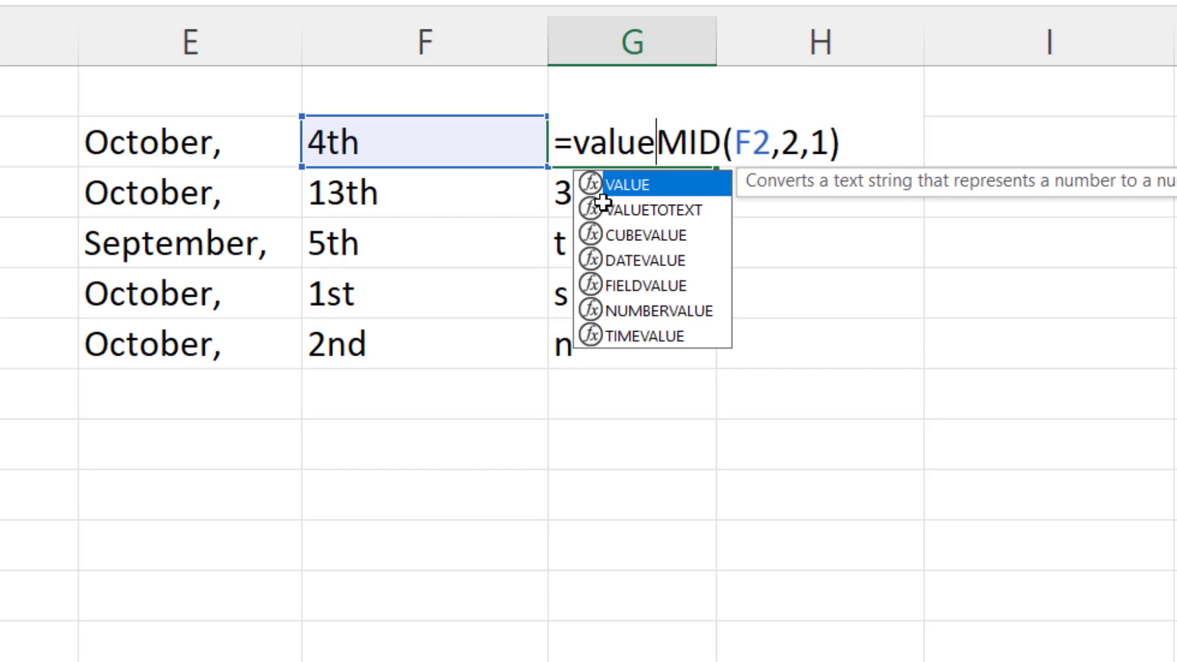
text(()
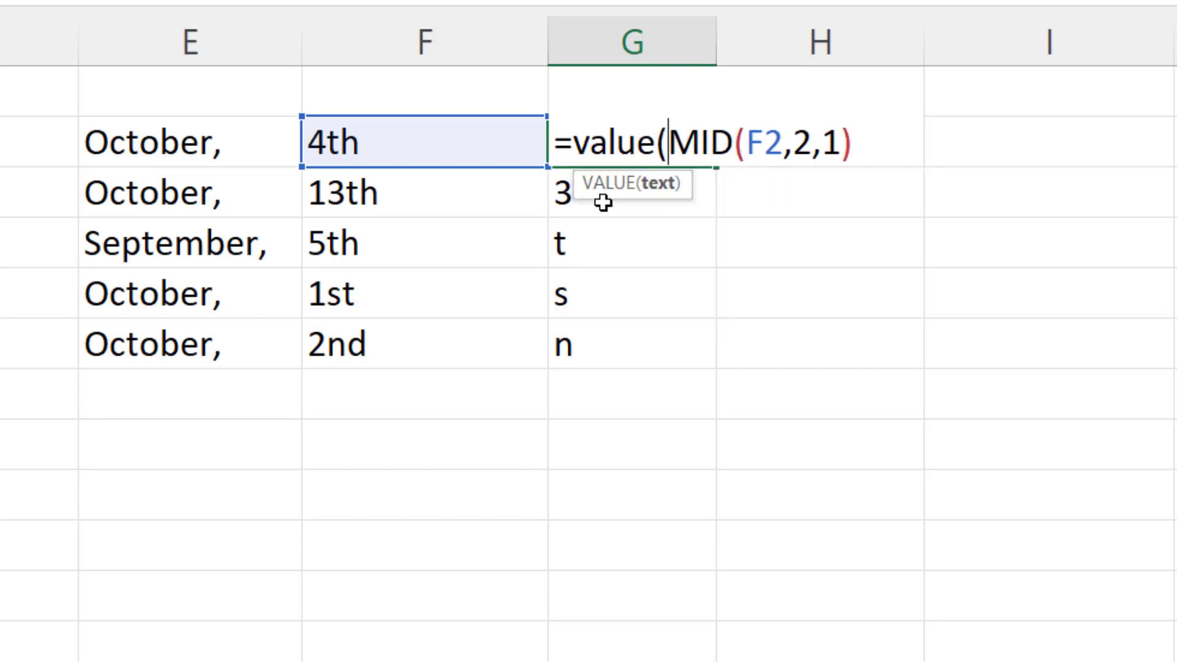
click(889, 153)
text())
key(Return)
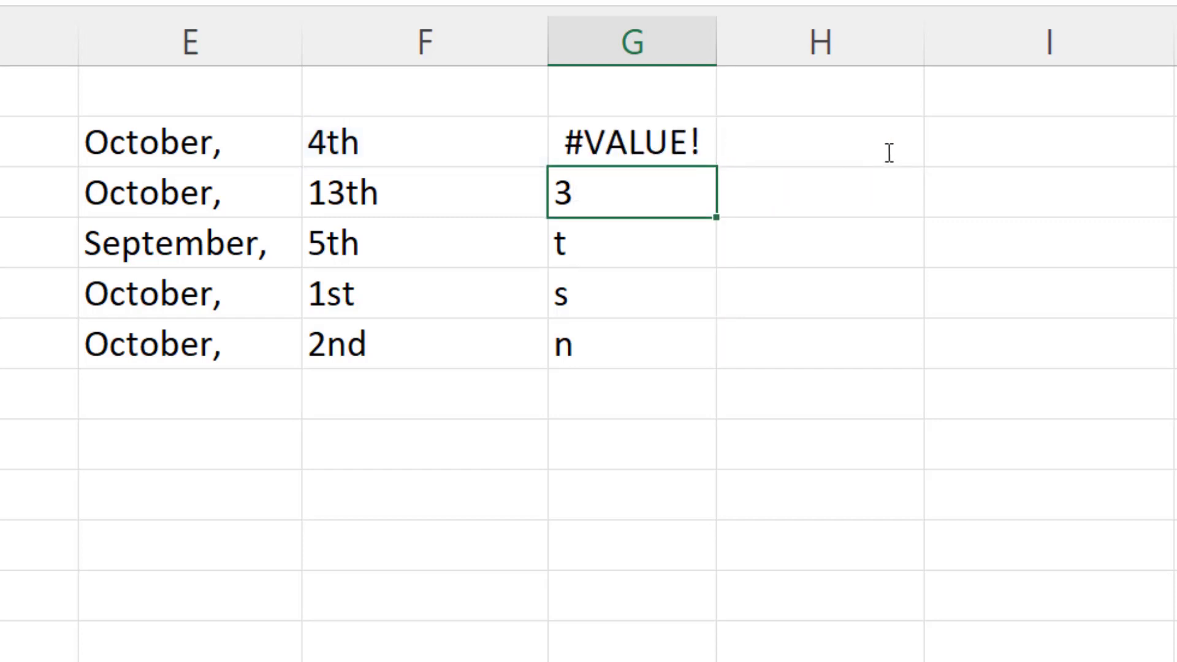
click(706, 143)
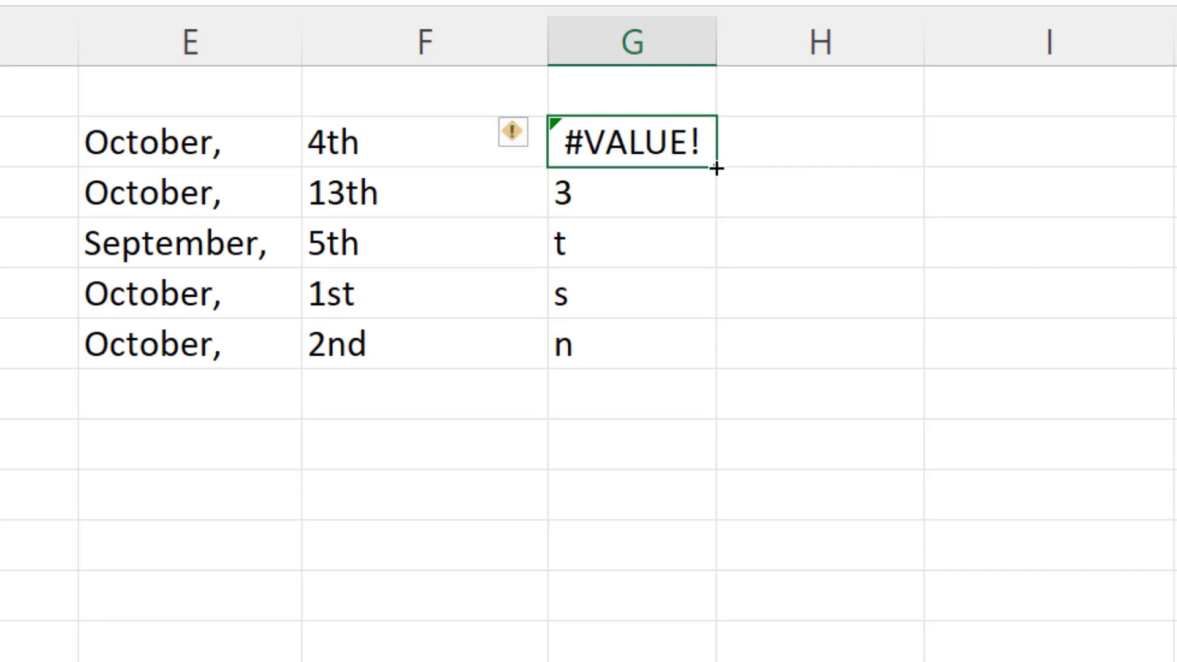
double_click(716, 166)
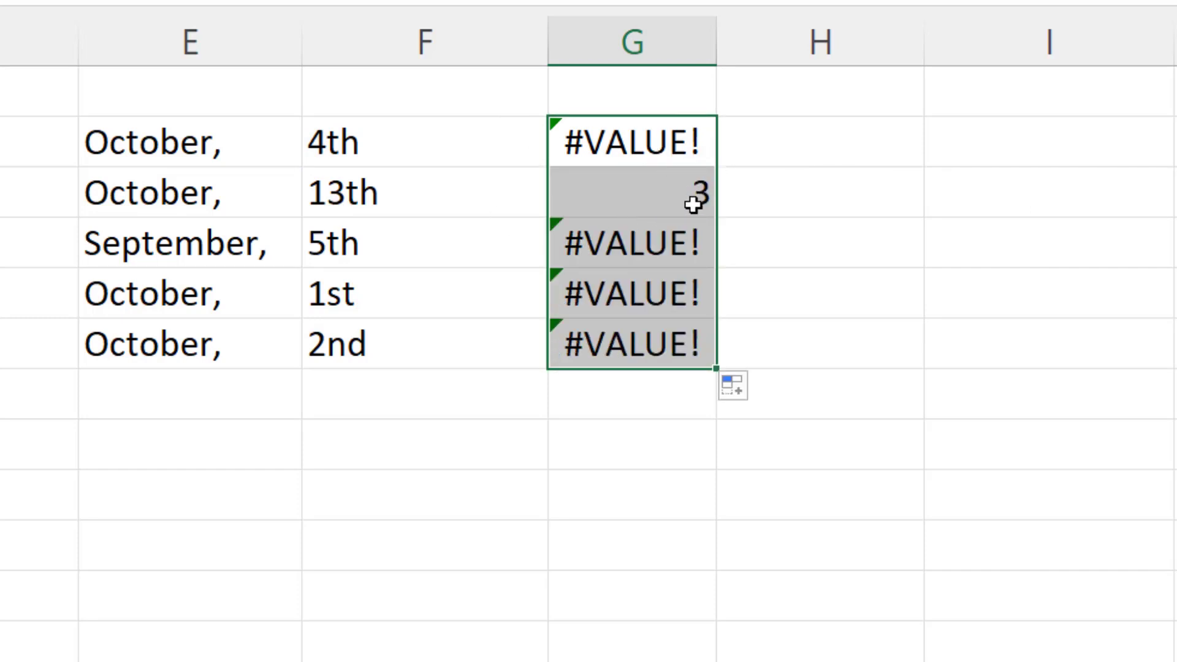
Wrap the G2 formula in ISNUMBER and fill down, giving TRUE only for 13th
double_click(644, 133)
key(Left)
key(Left)
key(Left)
text(ISNUMB)
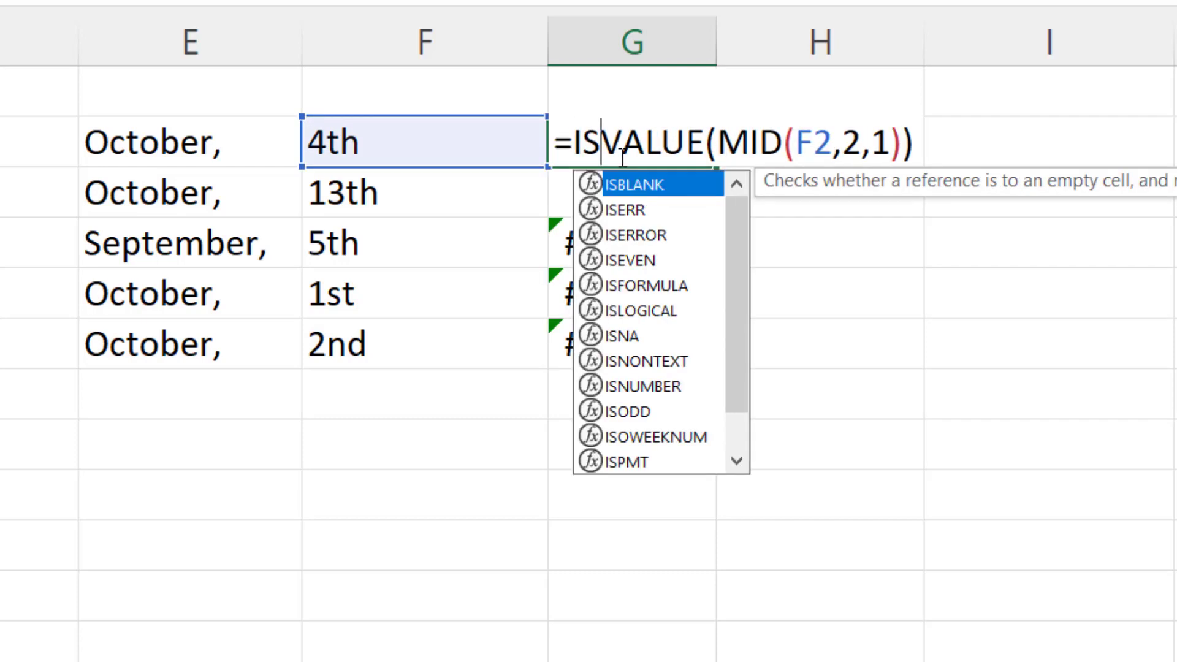
text(ER)
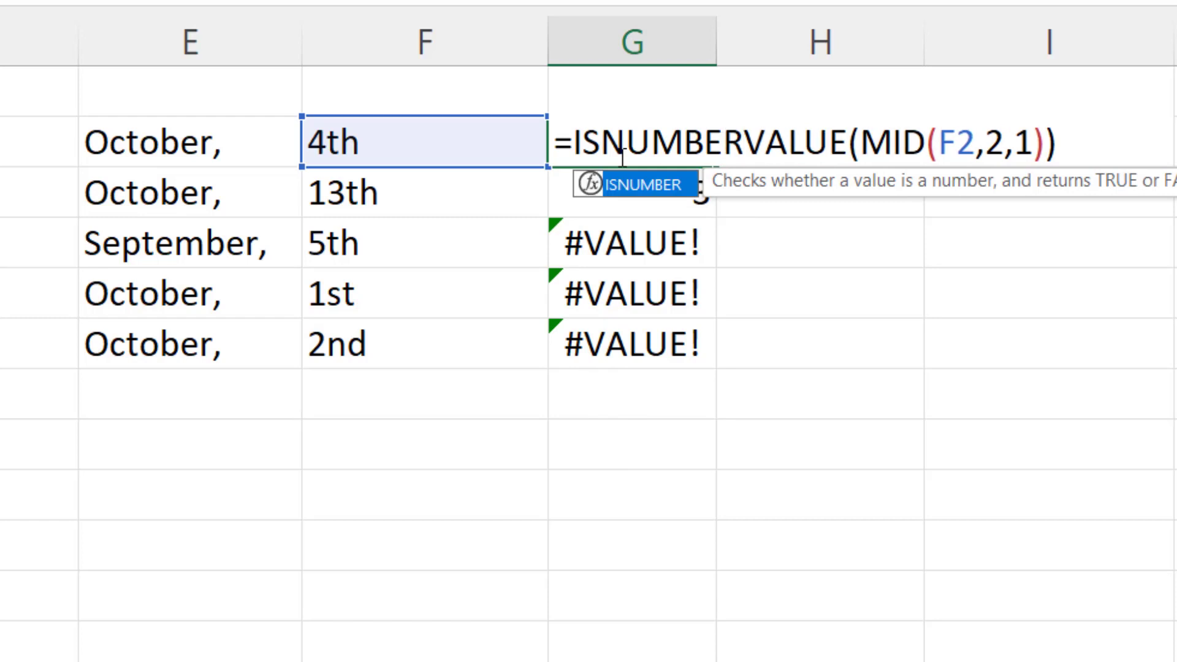
text(()
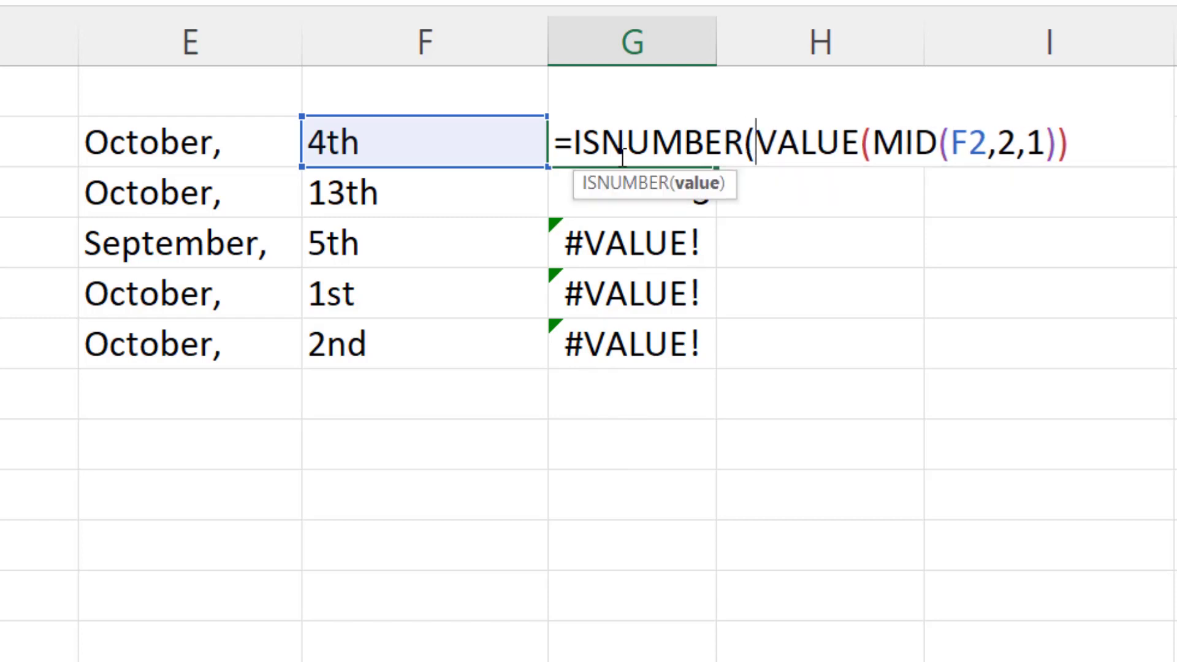
click(1070, 132)
text())
key(Return)
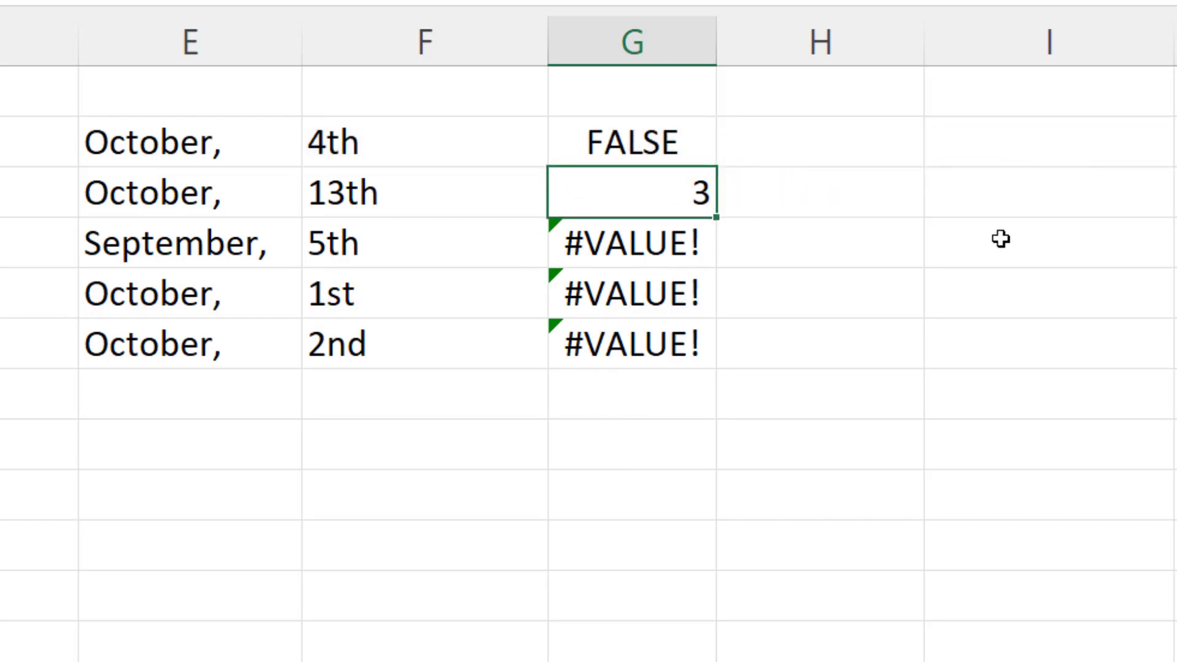
click(709, 153)
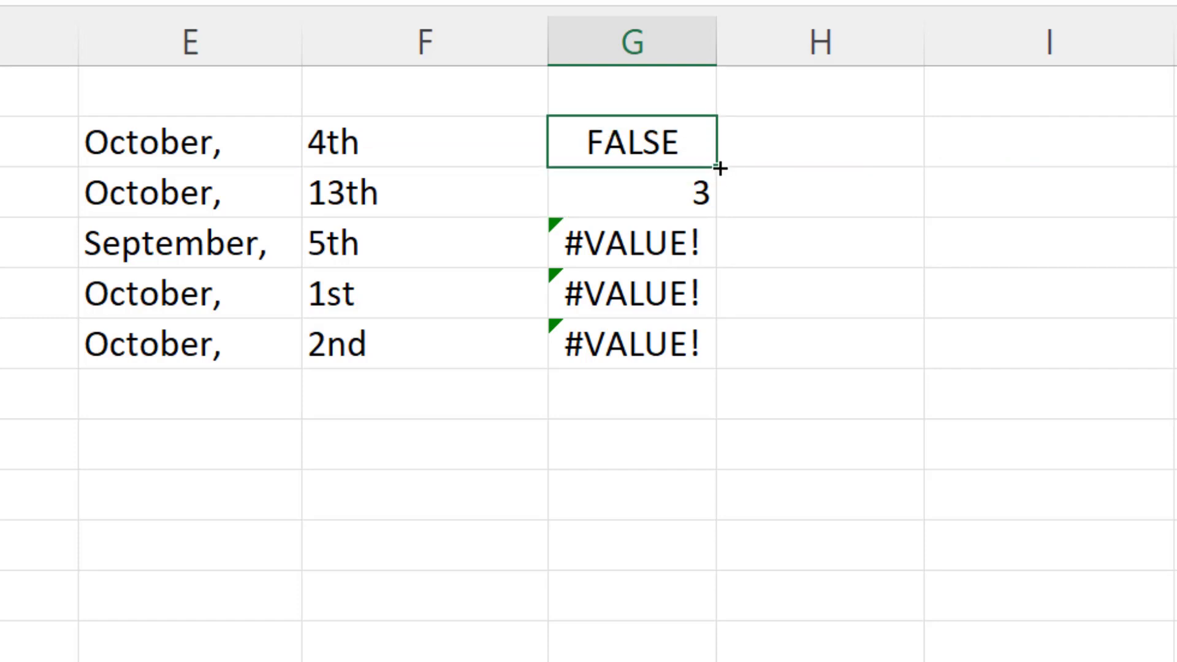
double_click(716, 167)
Wrap G2 in IF choosing LEFT(F2,2) or LEFT(F2,1), and fill down to G6 (4, 13, 5, 1, 2)
double_click(651, 155)
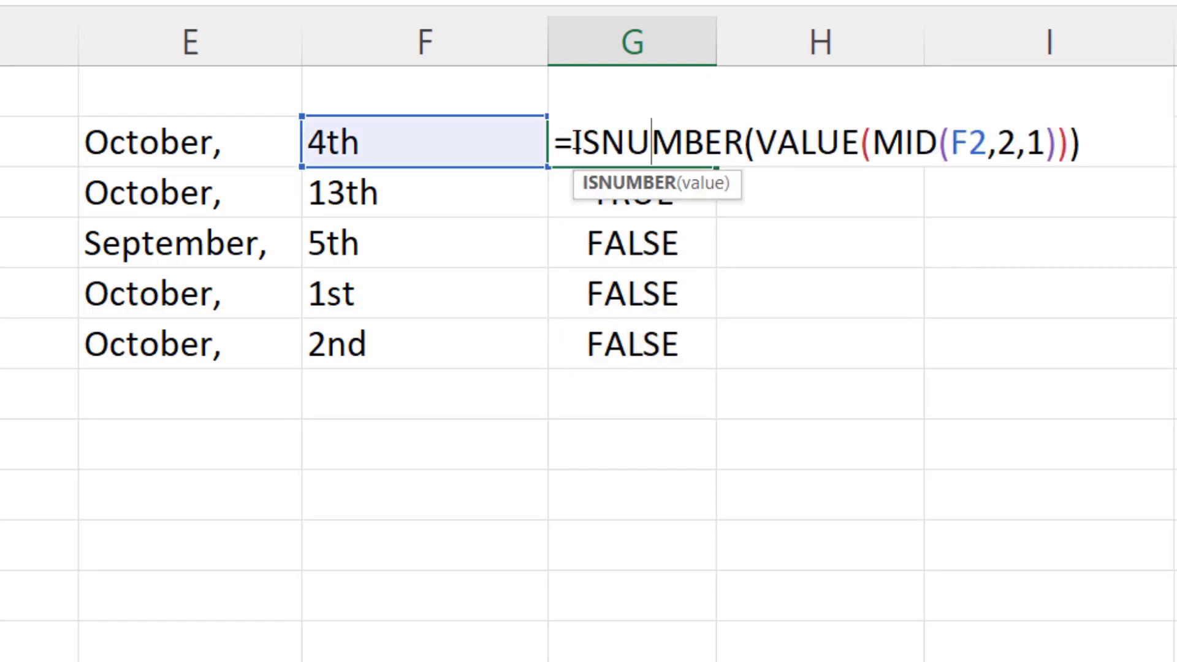
text(IF()
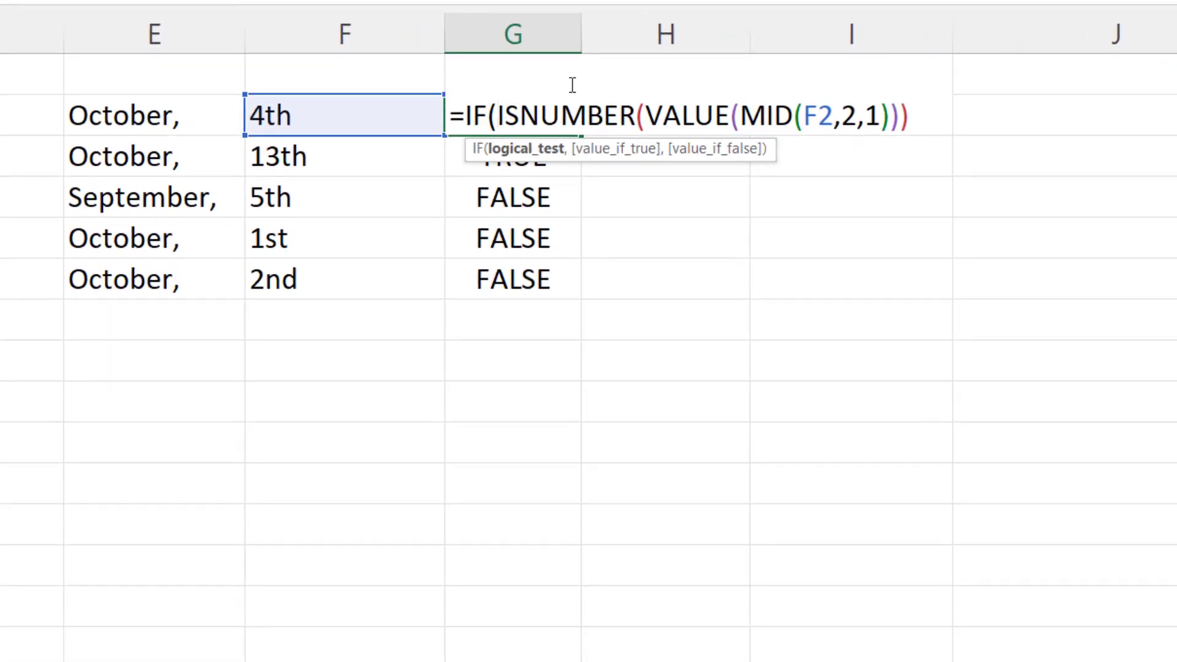
click(921, 120)
text(,)
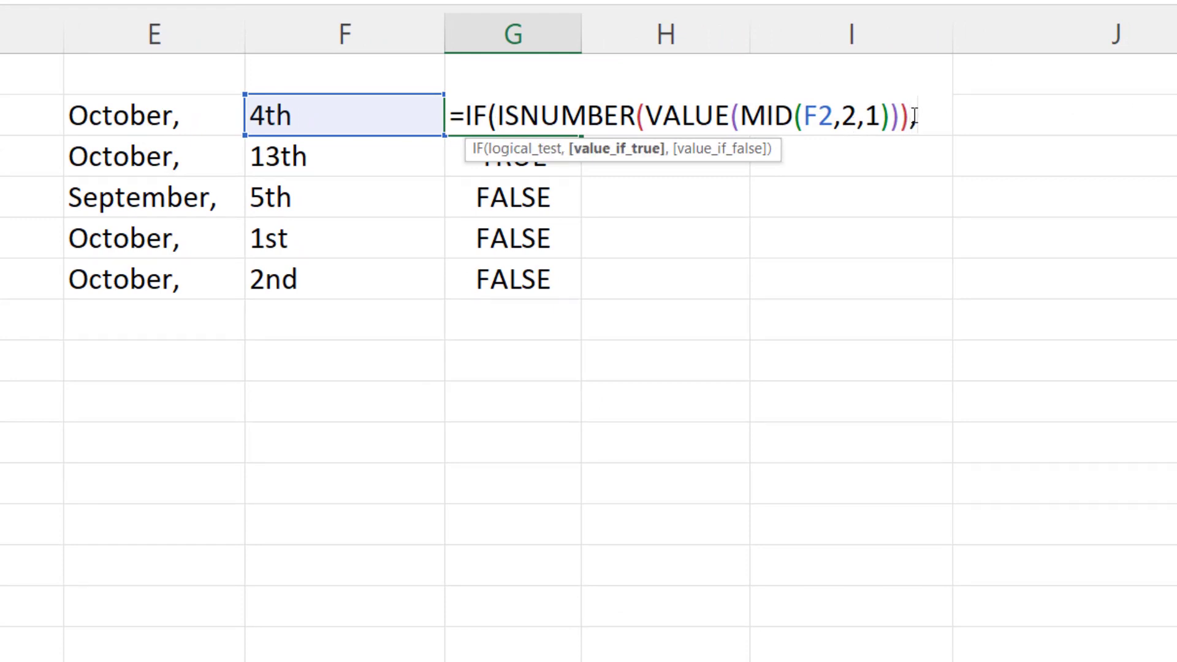
text(LEFT()
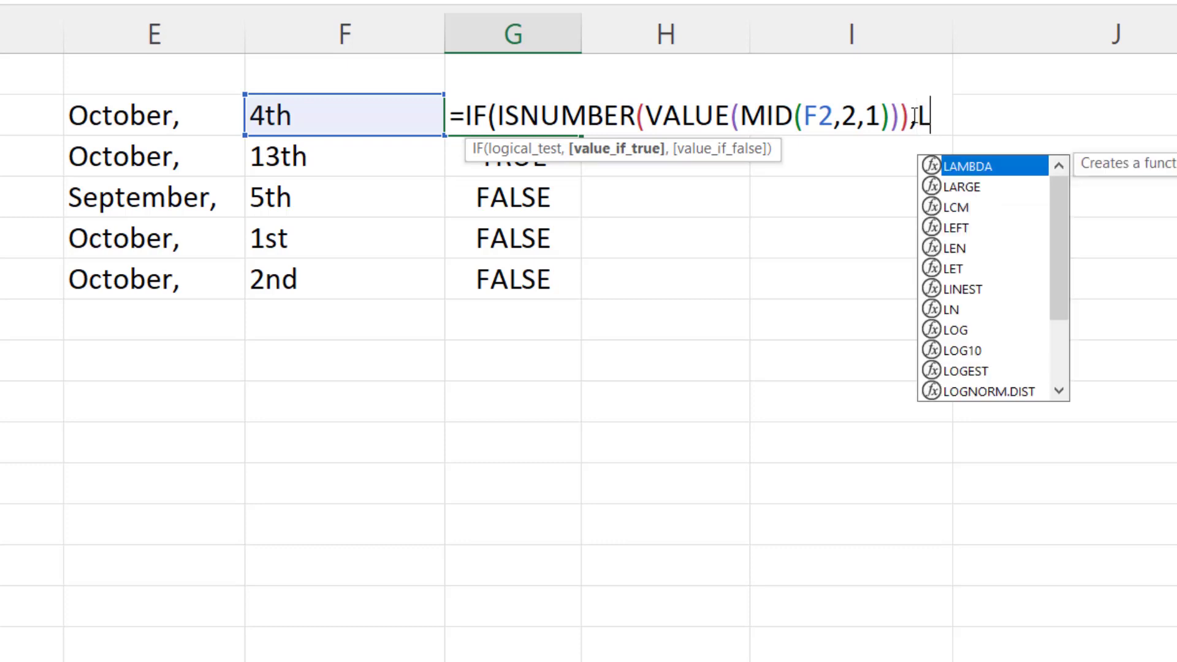
click(394, 111)
text(,2)
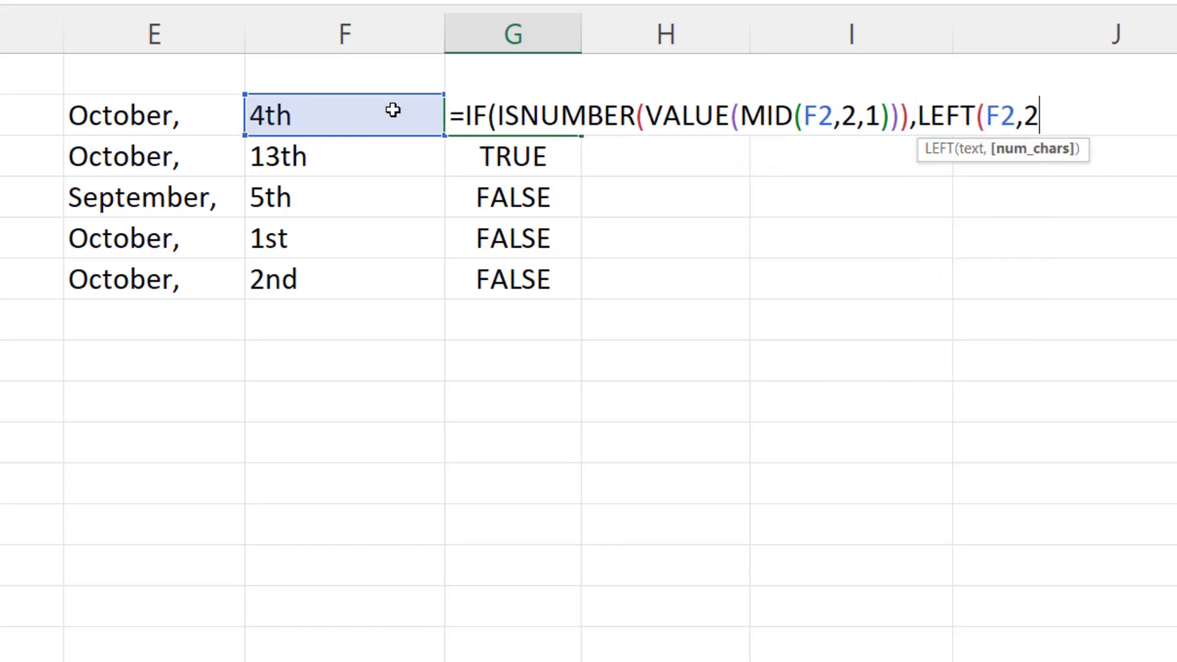
text())
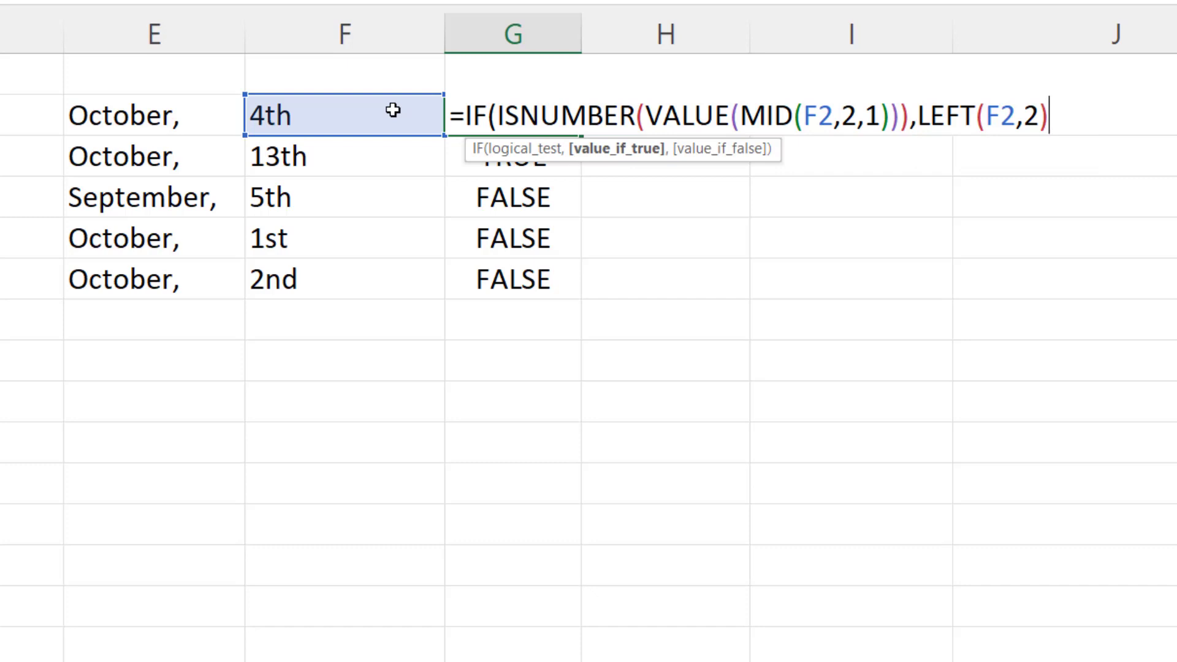
text(,Left)
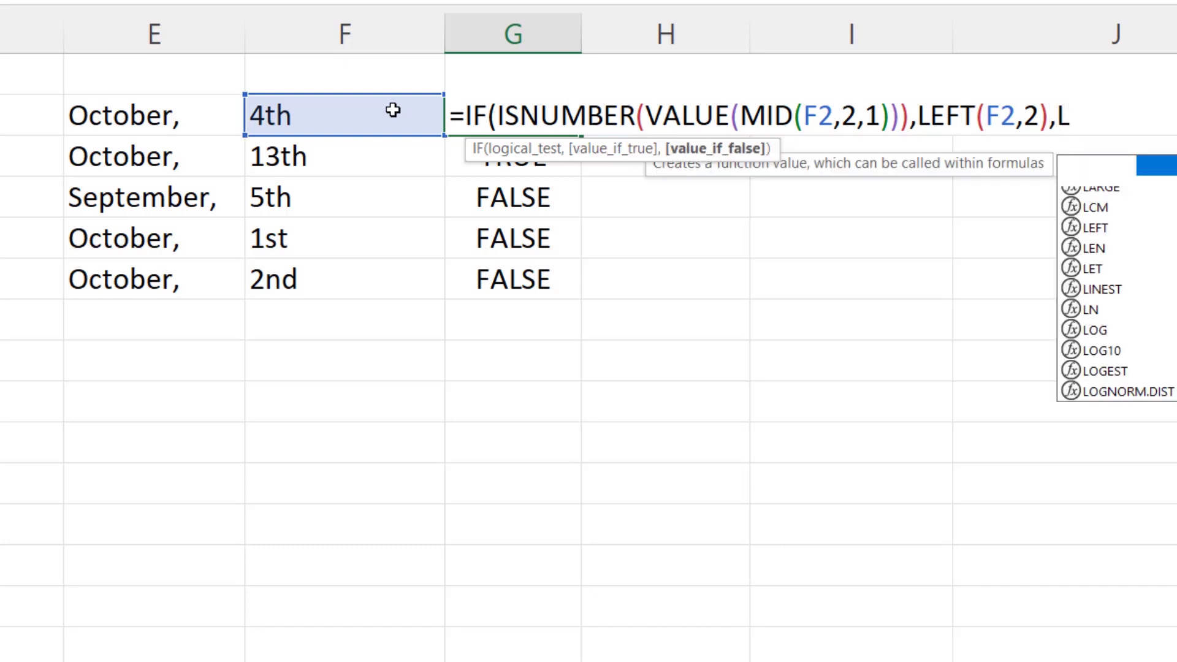
text(()
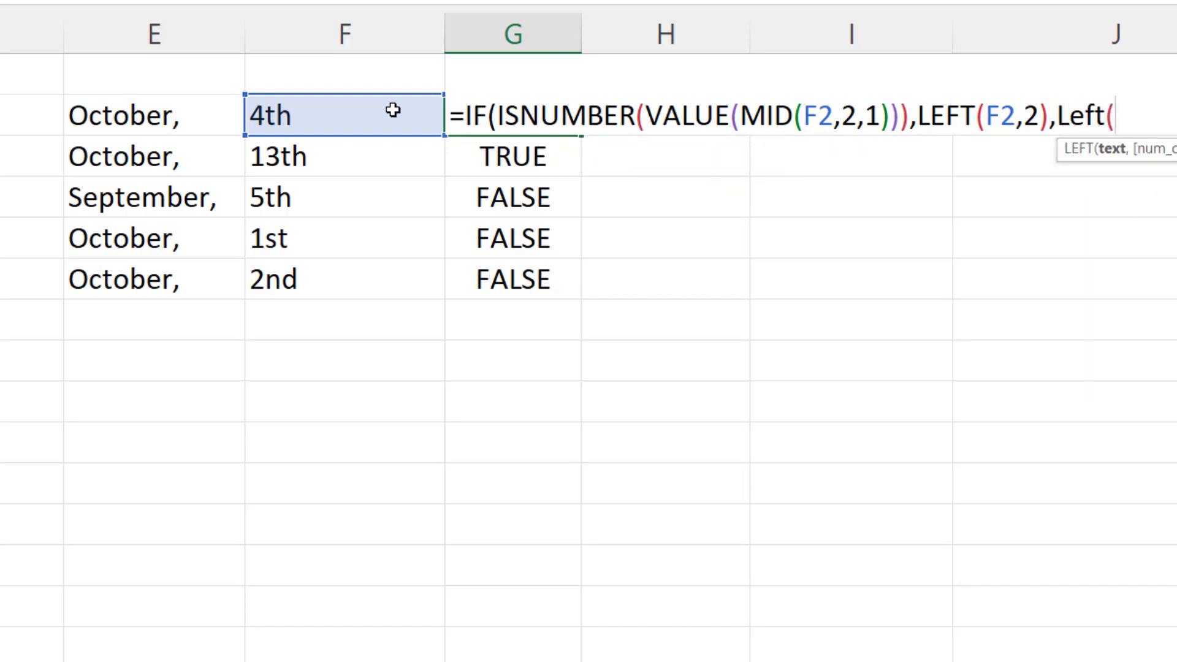
click(393, 110)
text()))
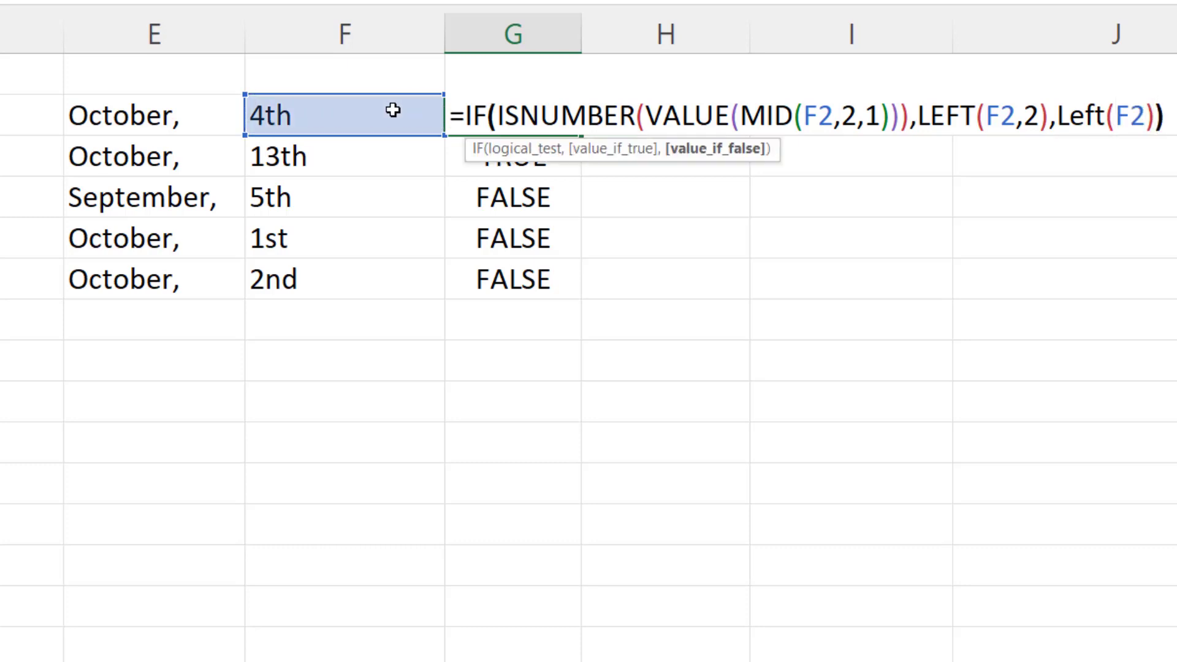
key(Return)
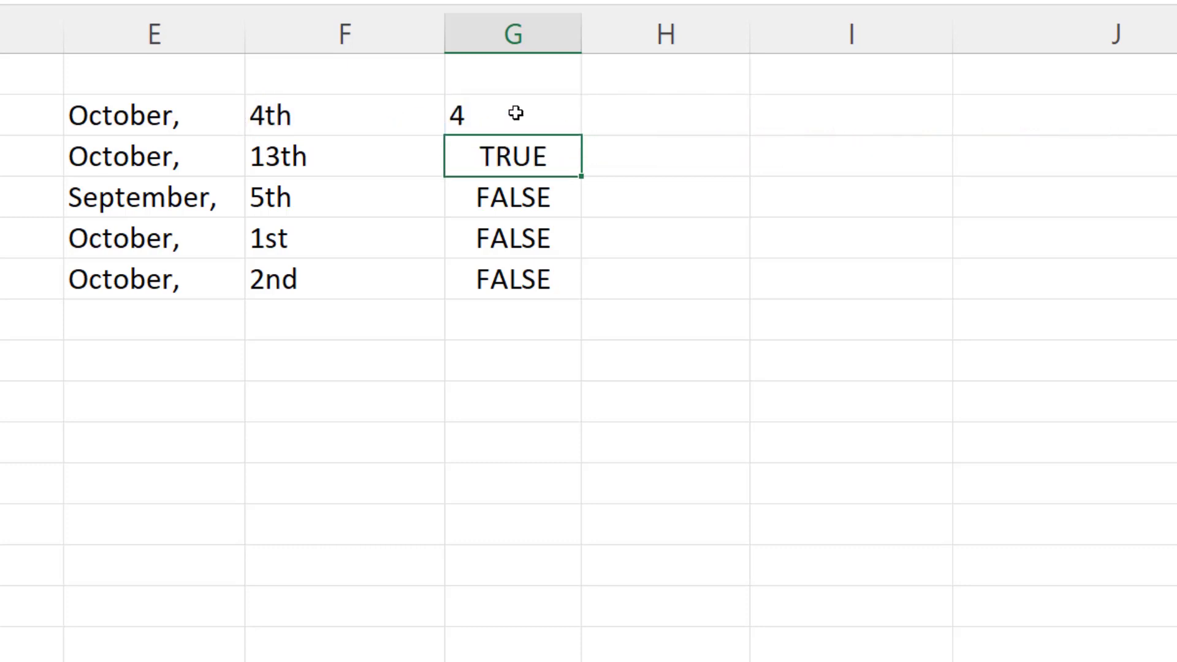
click(515, 114)
double_click(581, 138)
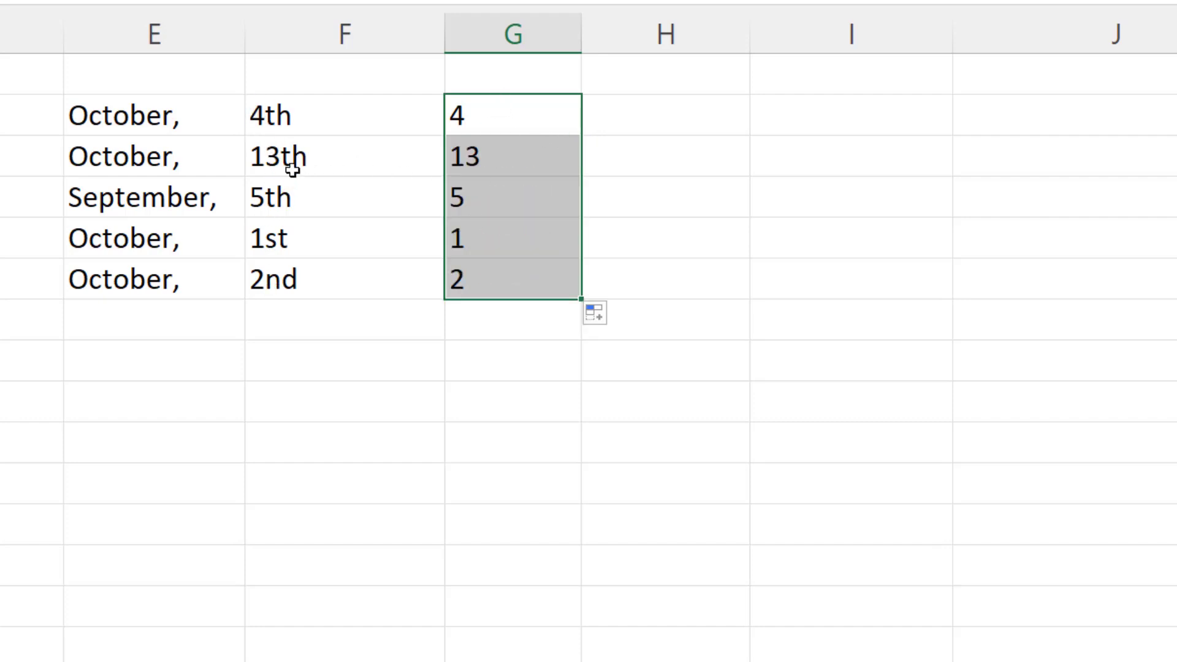
click(508, 119)
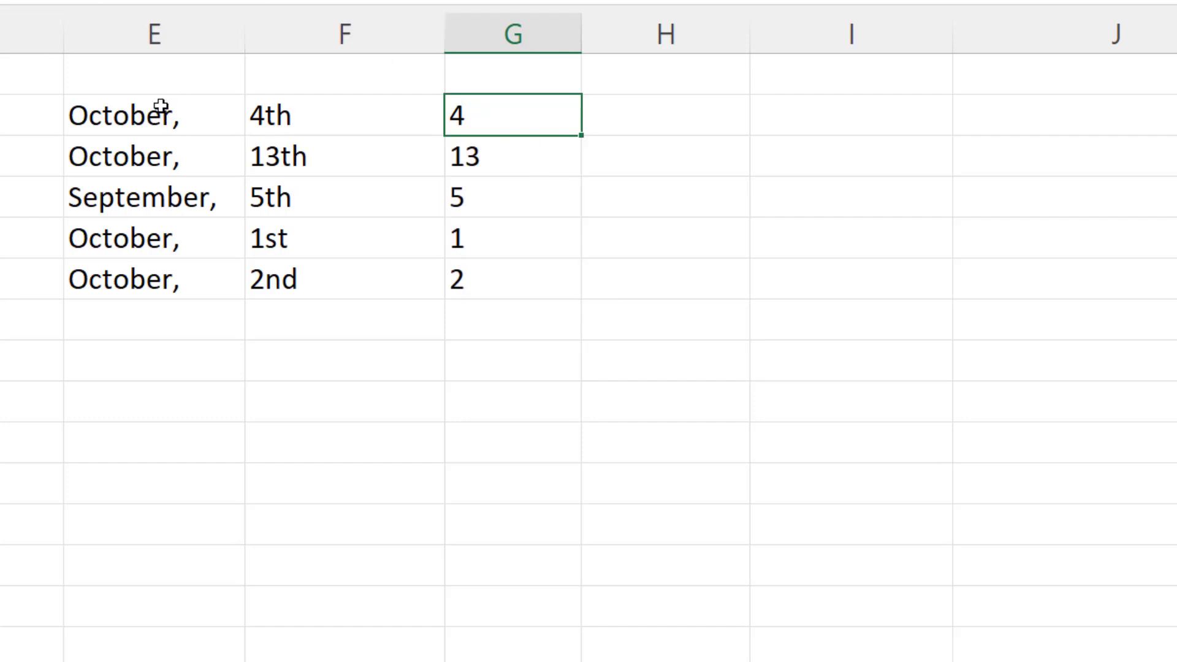
Enter =SUBSTITUTE(E2,",","") in H2 to strip the month commas and fill it down to H6
click(693, 119)
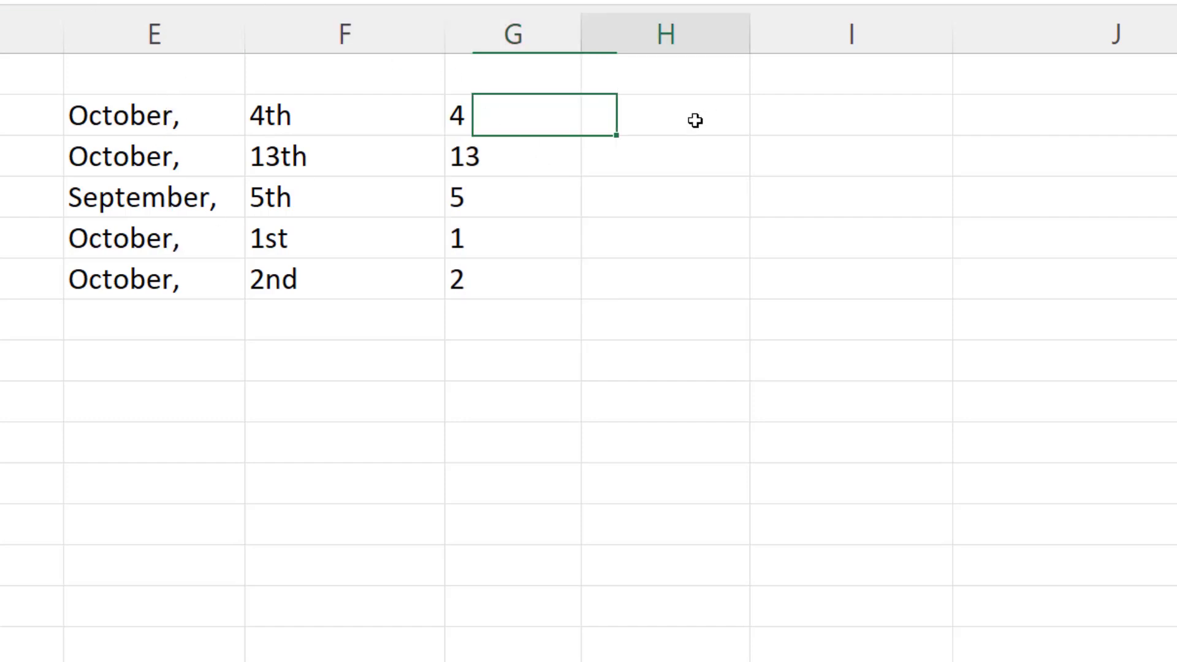
text(=su)
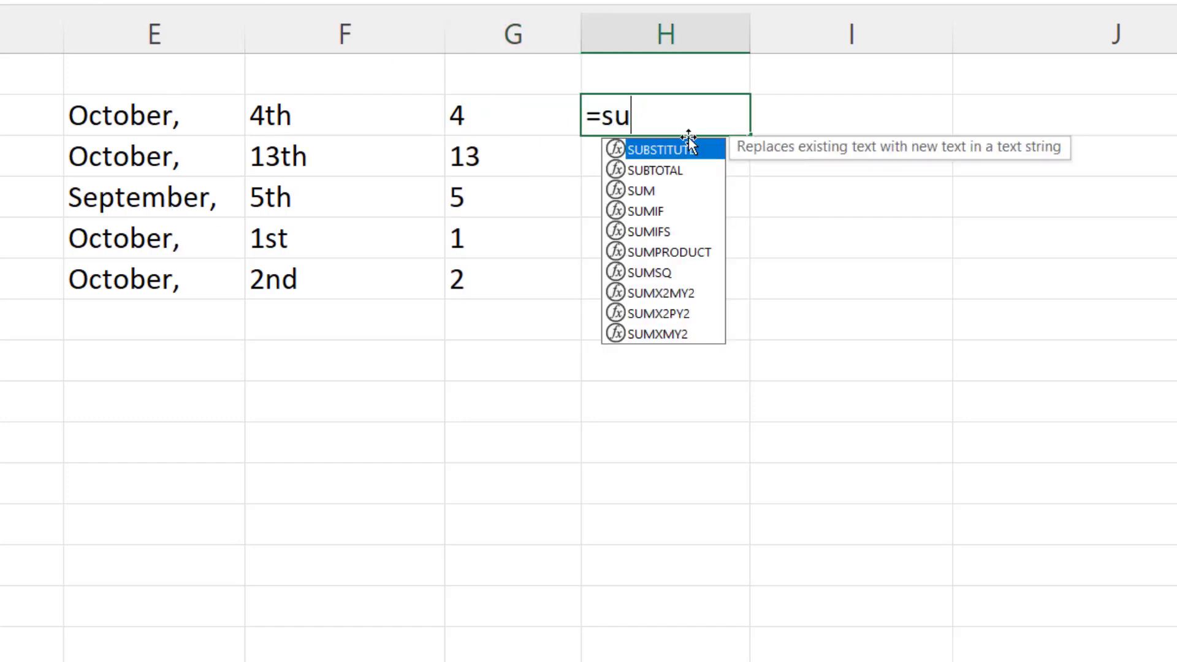
double_click(670, 150)
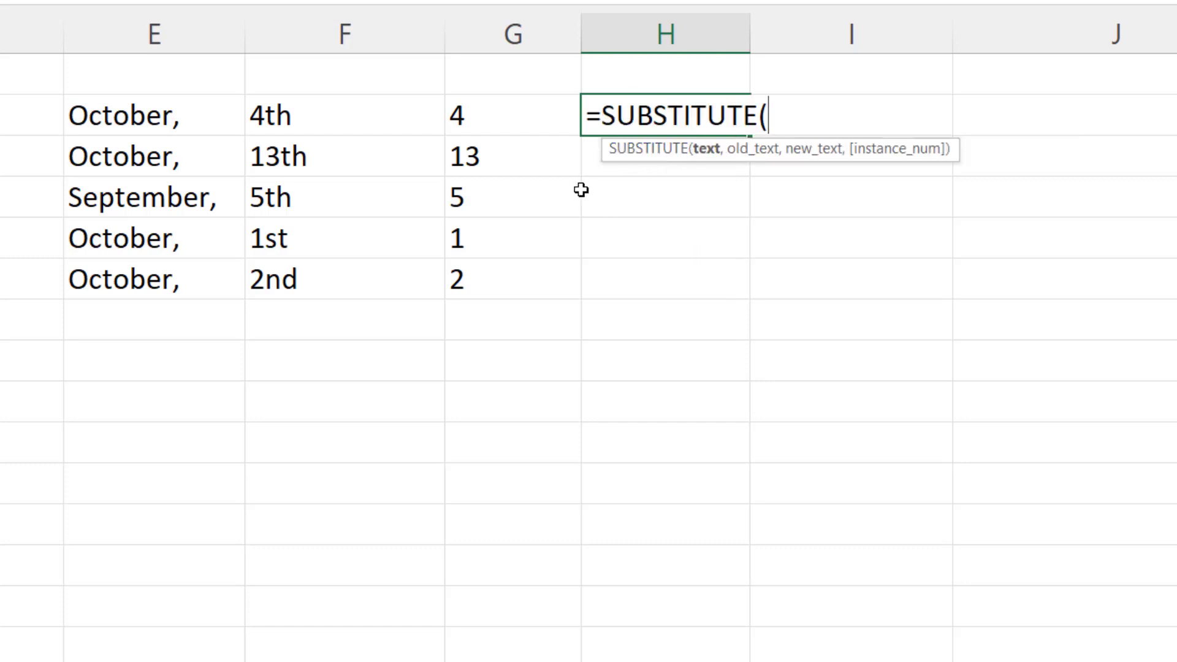
click(139, 114)
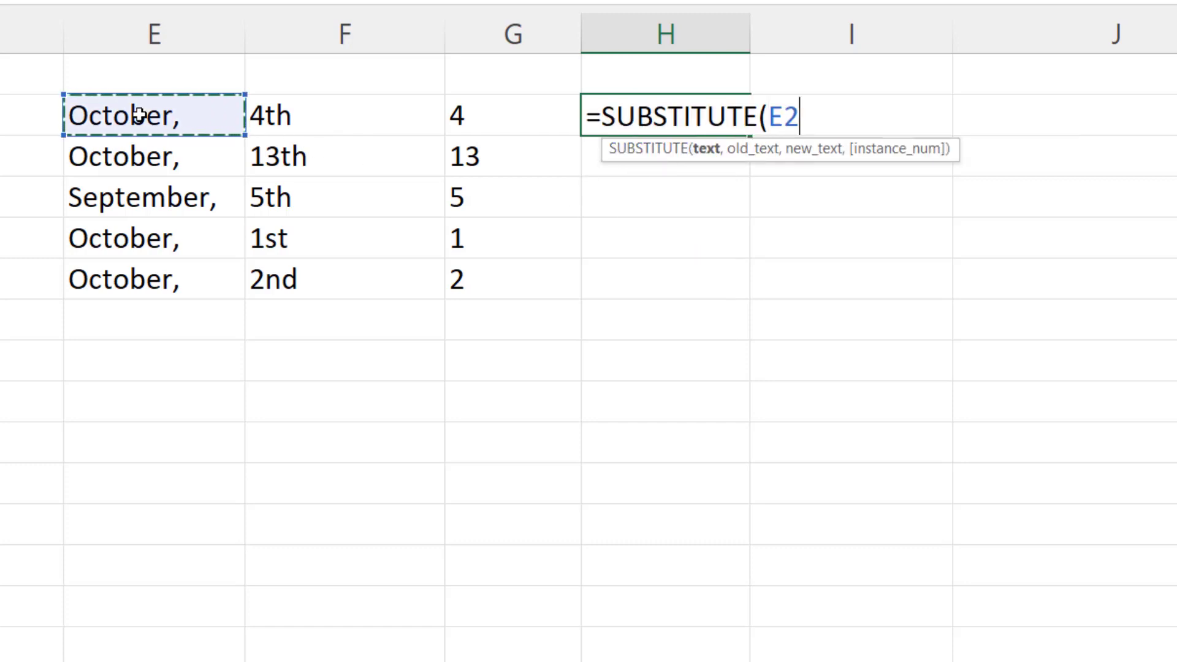
text(,",")
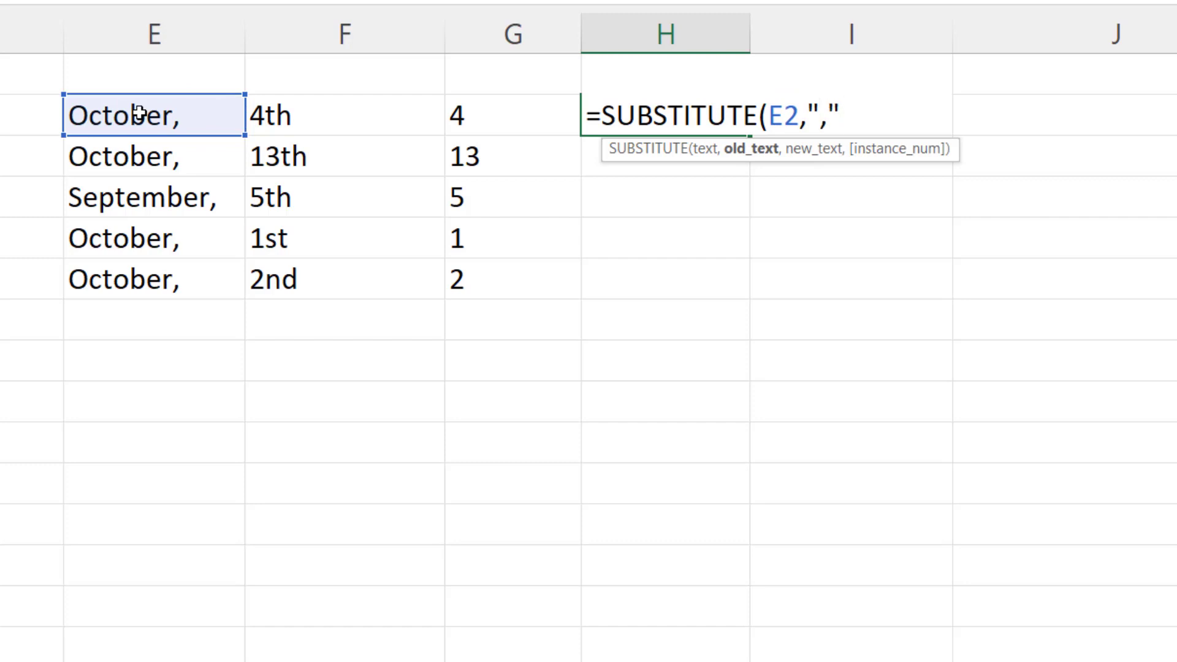
text(,"")
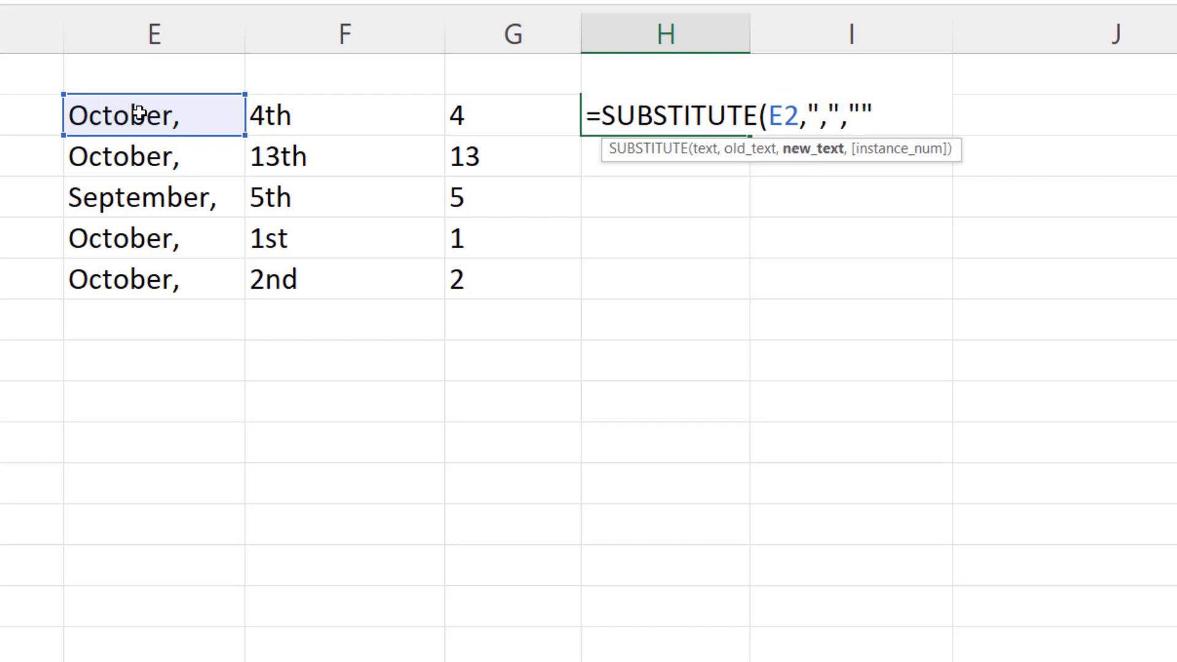
text())
key(Return)
key(Up)
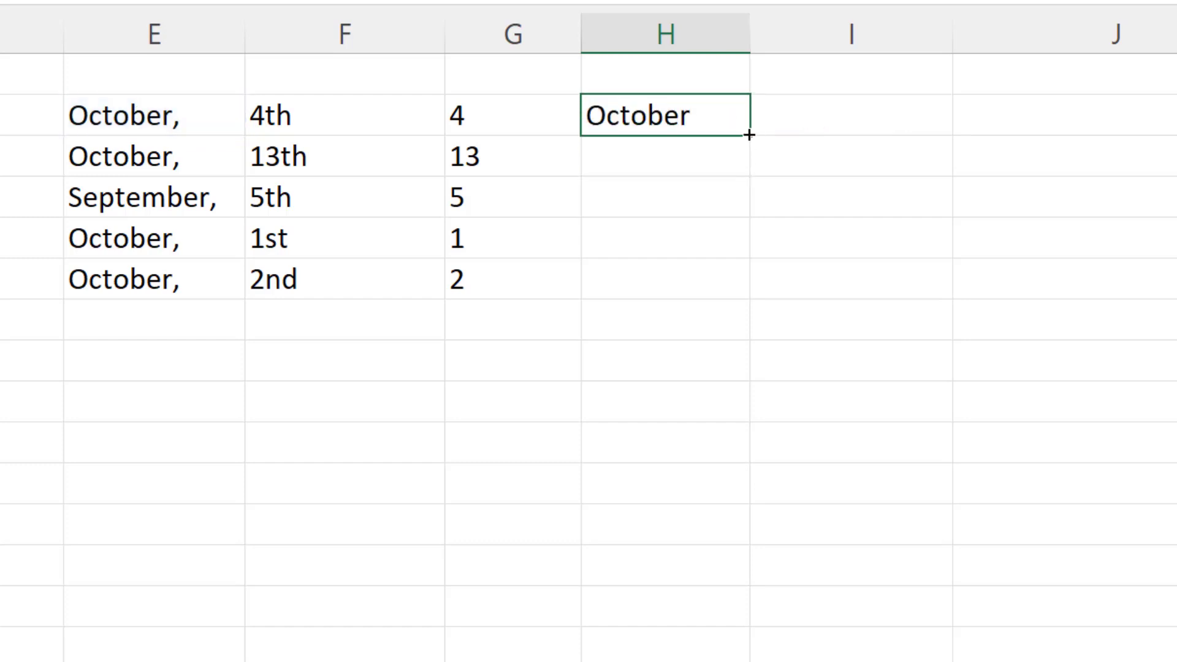
drag(749, 134, 723, 296)
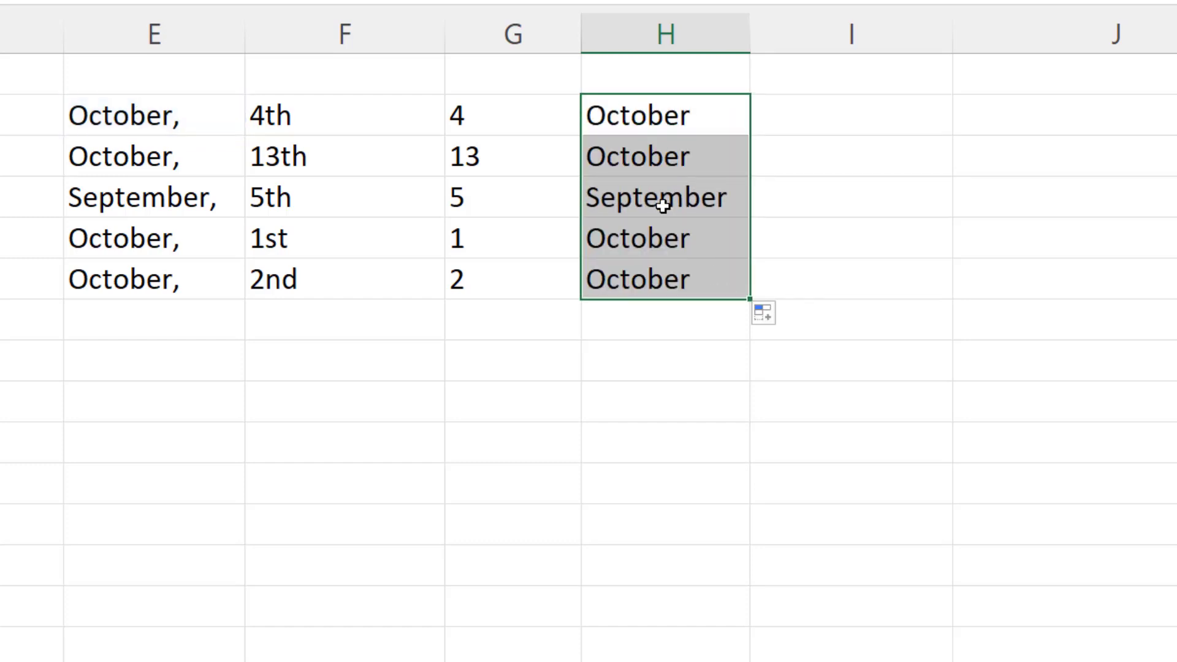
key(Right)
text(=)
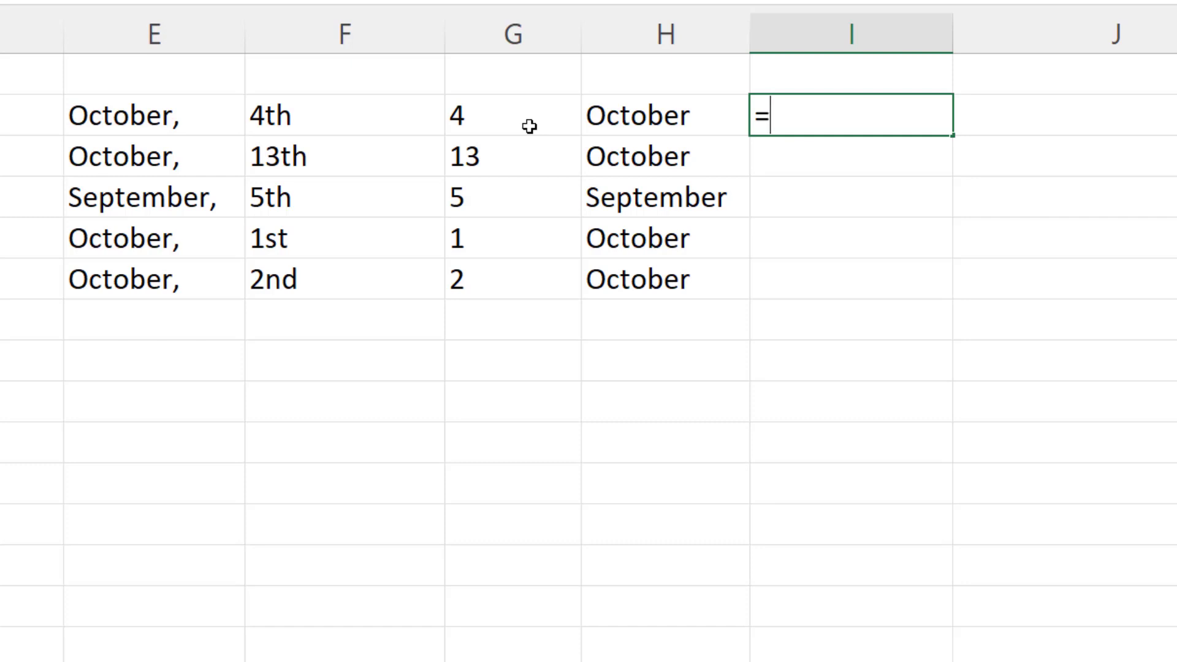
Make I2 join G2, H2 and 2021 into the text 4 October 2021, and widen column I
click(506, 111)
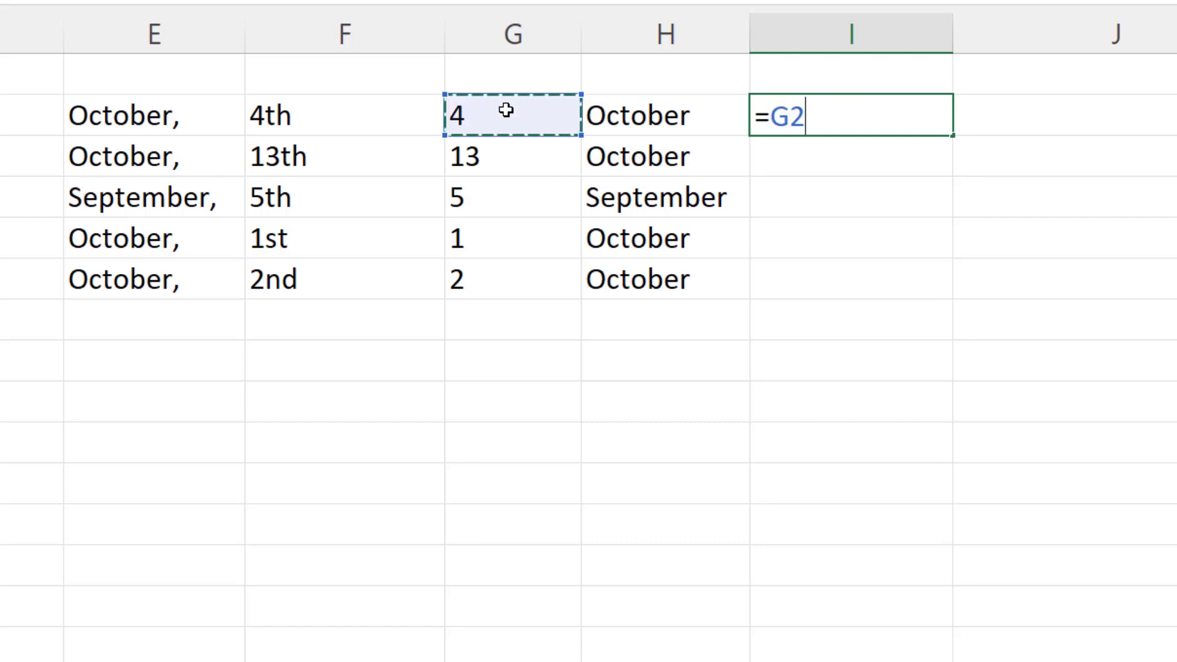
text(&" "&)
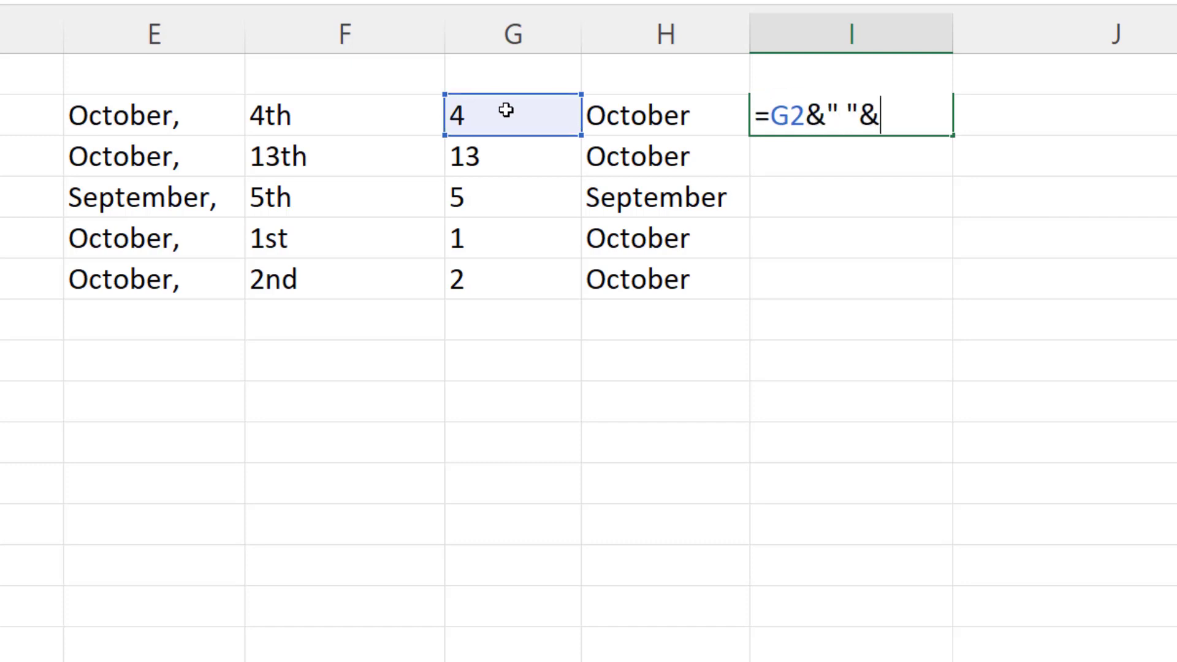
click(642, 111)
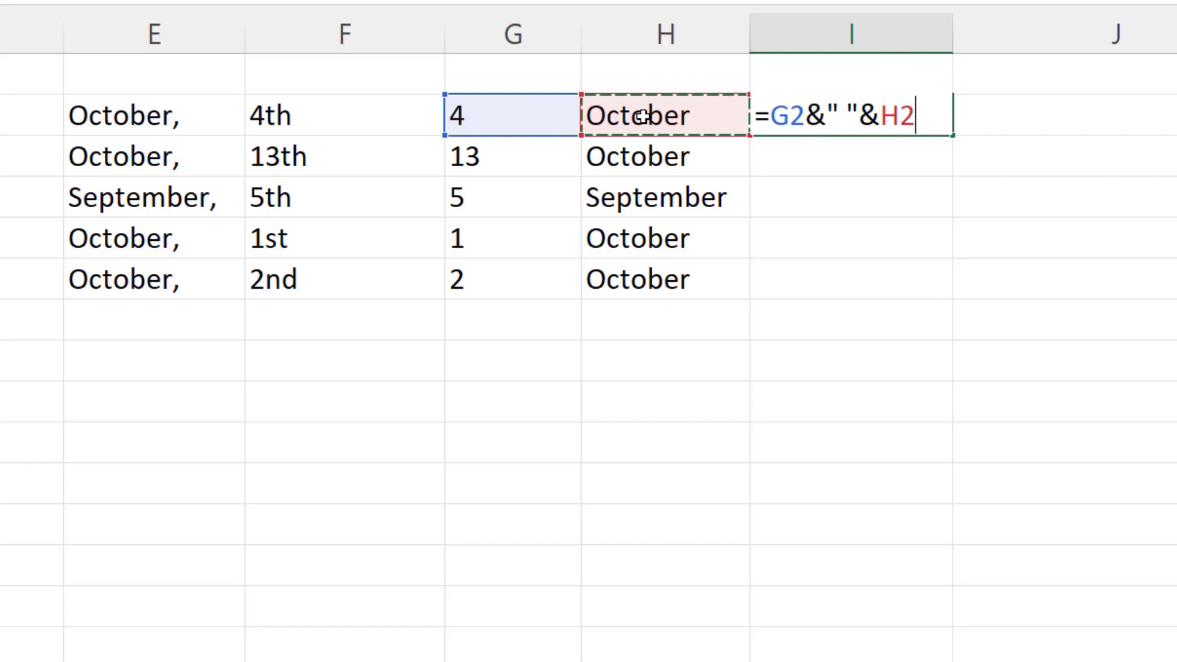
text(&" 202)
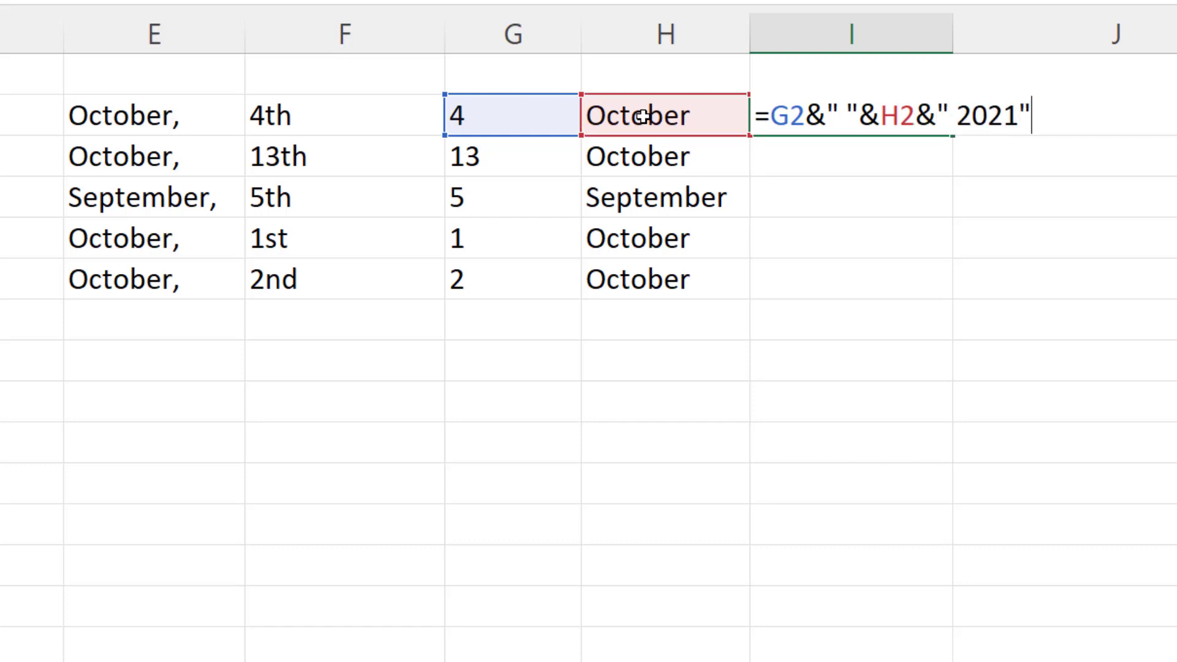
text(1")
key(Return)
drag(952, 33, 1040, 43)
Start editing I2 to insert VALUE( right after the equals sign
click(844, 112)
double_click(844, 113)
click(774, 115)
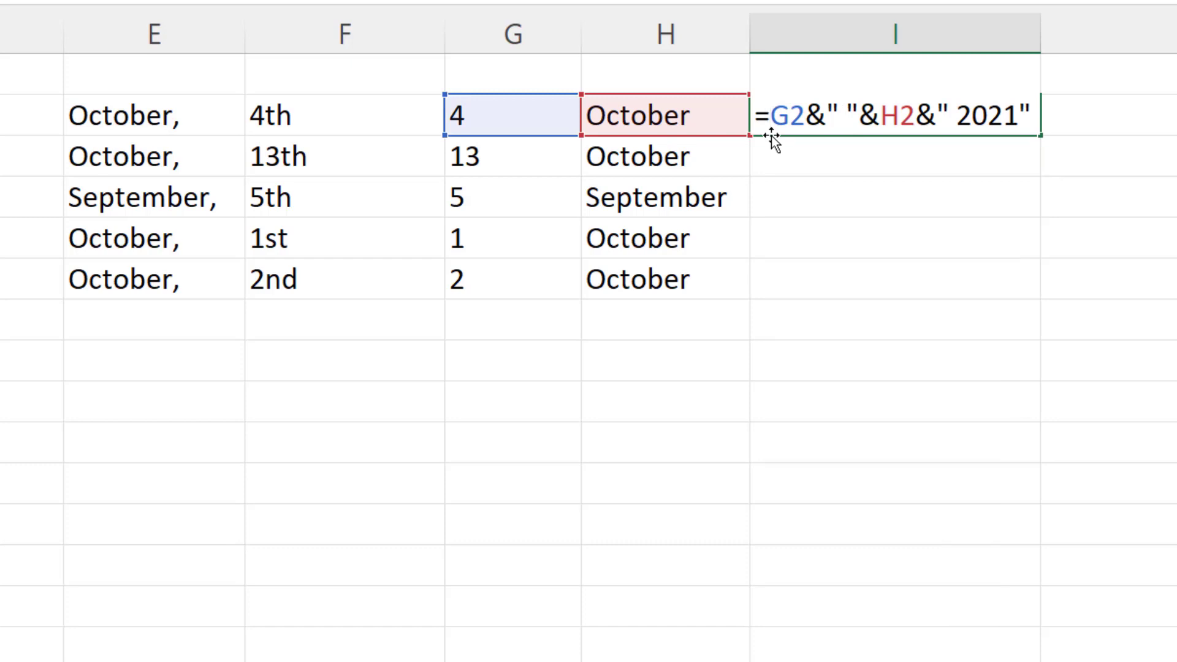
text(value()
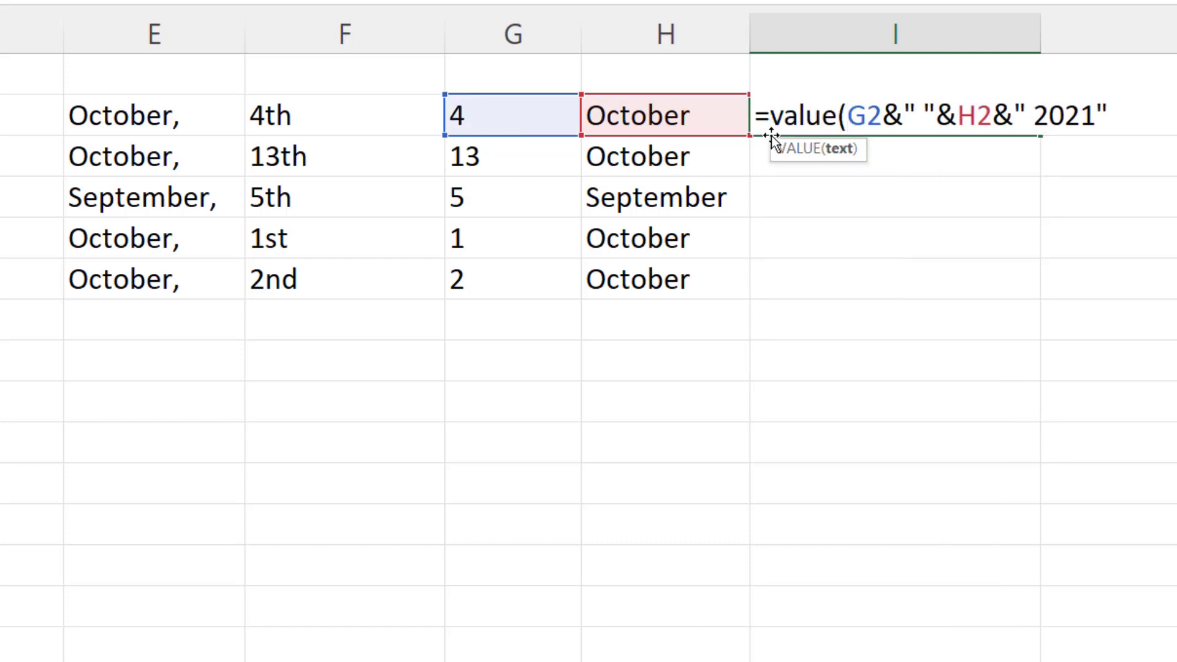
Close the VALUE wrap in I2, format it as Short Date, and fill it down to I6
click(1138, 115)
text())
key(Return)
click(944, 130)
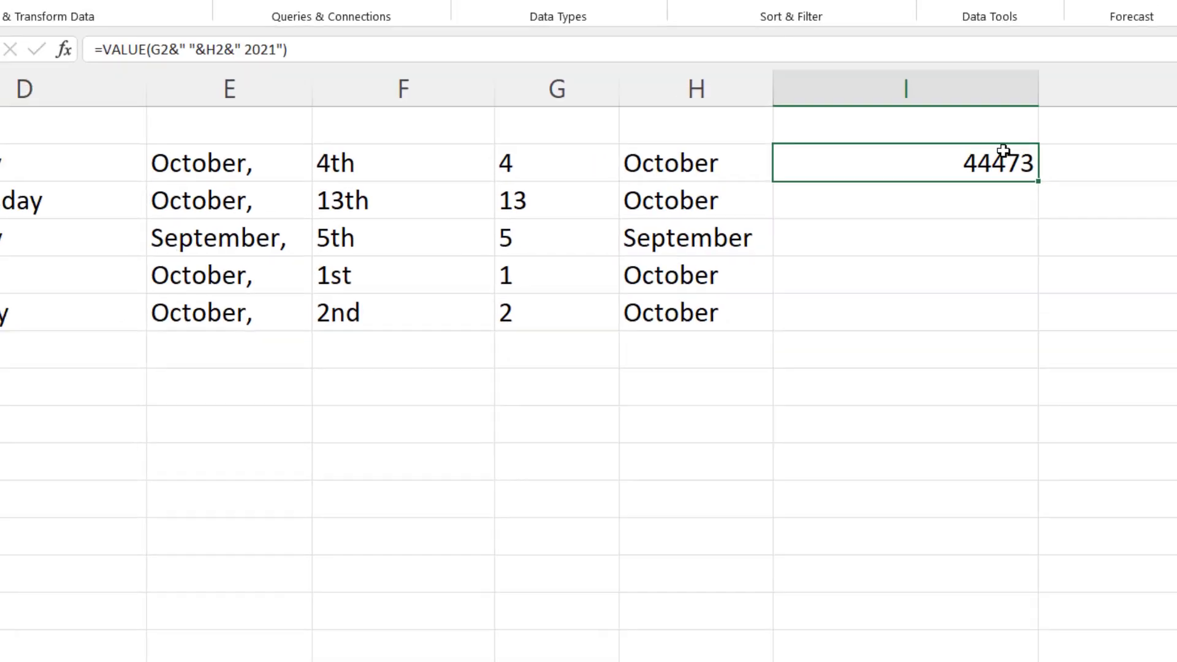
click(116, 19)
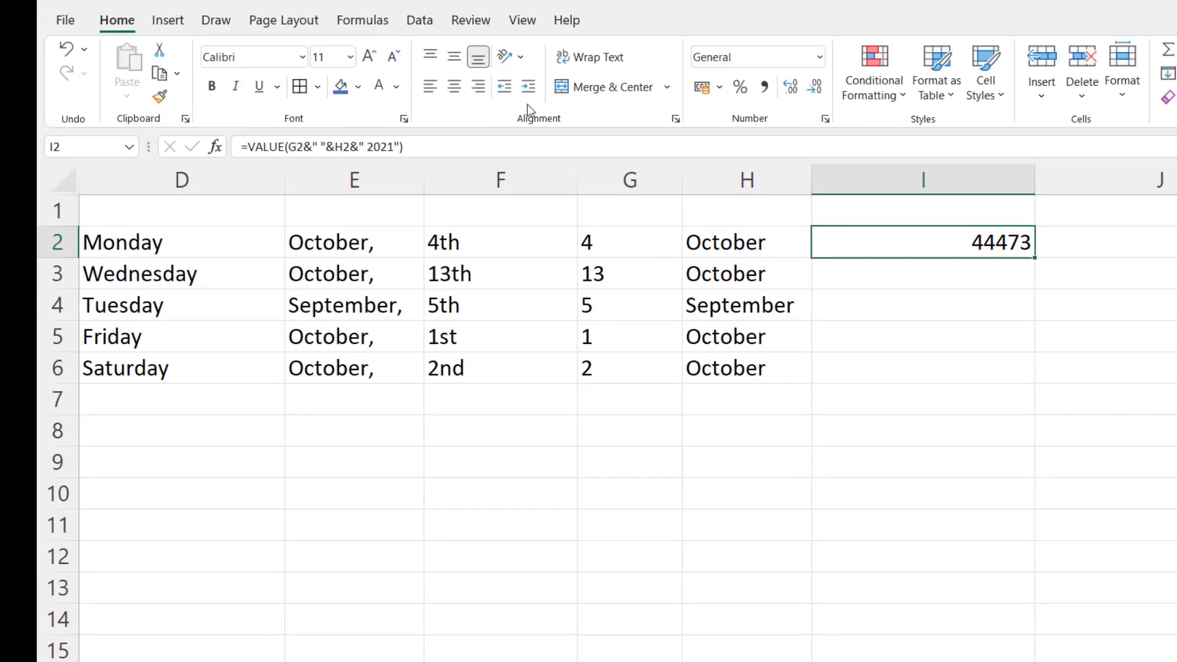
click(819, 58)
click(770, 281)
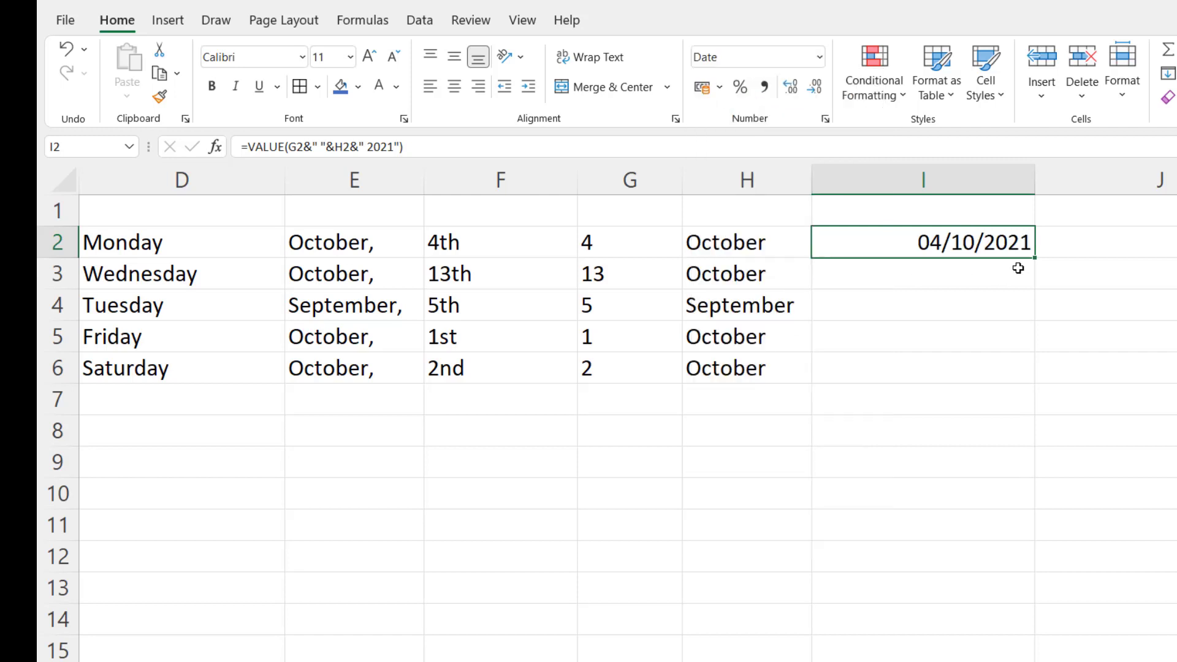
drag(1036, 257, 1019, 387)
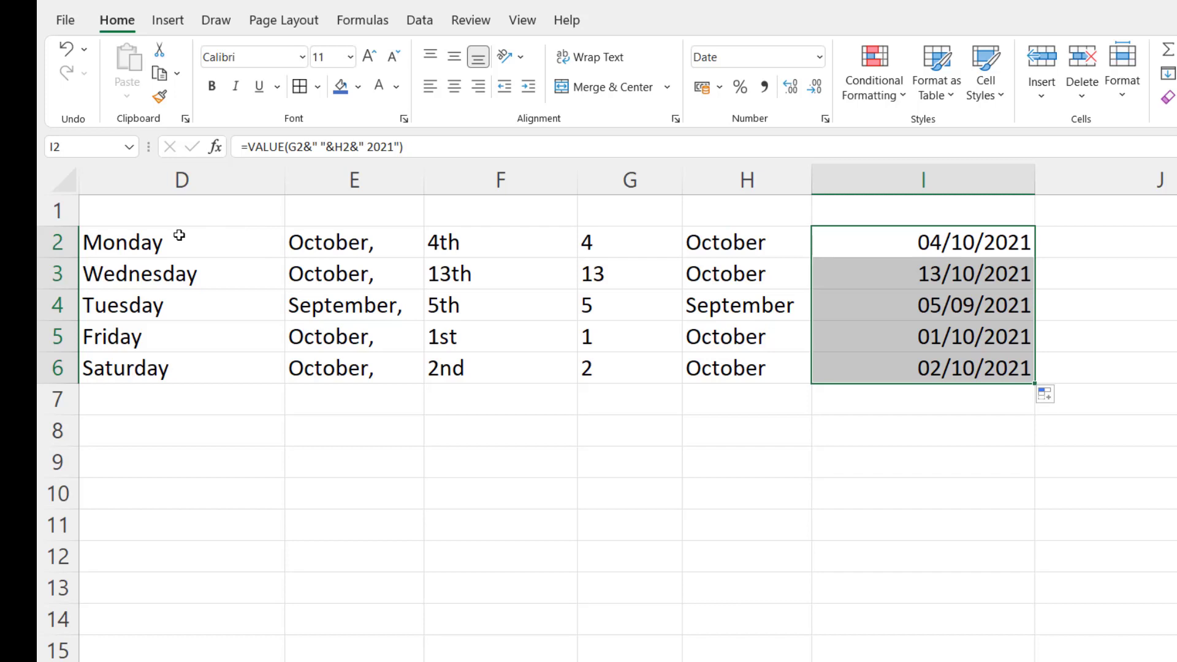
click(713, 239)
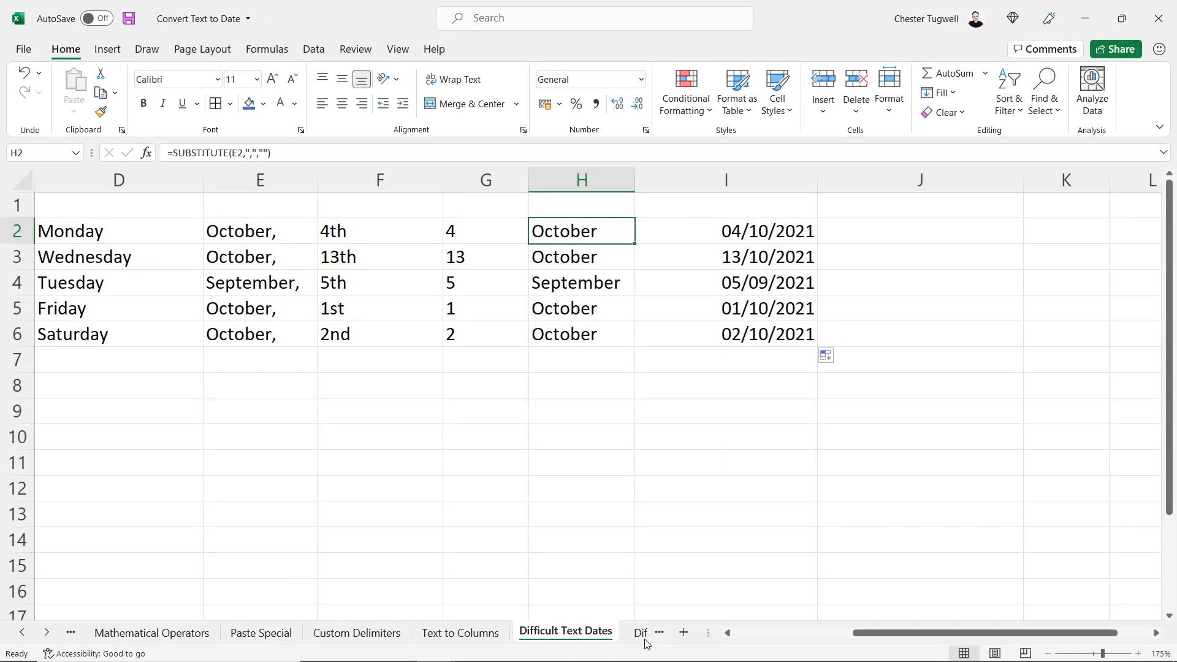
On Difficult Text Dates (2), turn B3:B7 into a table loaded into Power Query via From Sheet
click(640, 638)
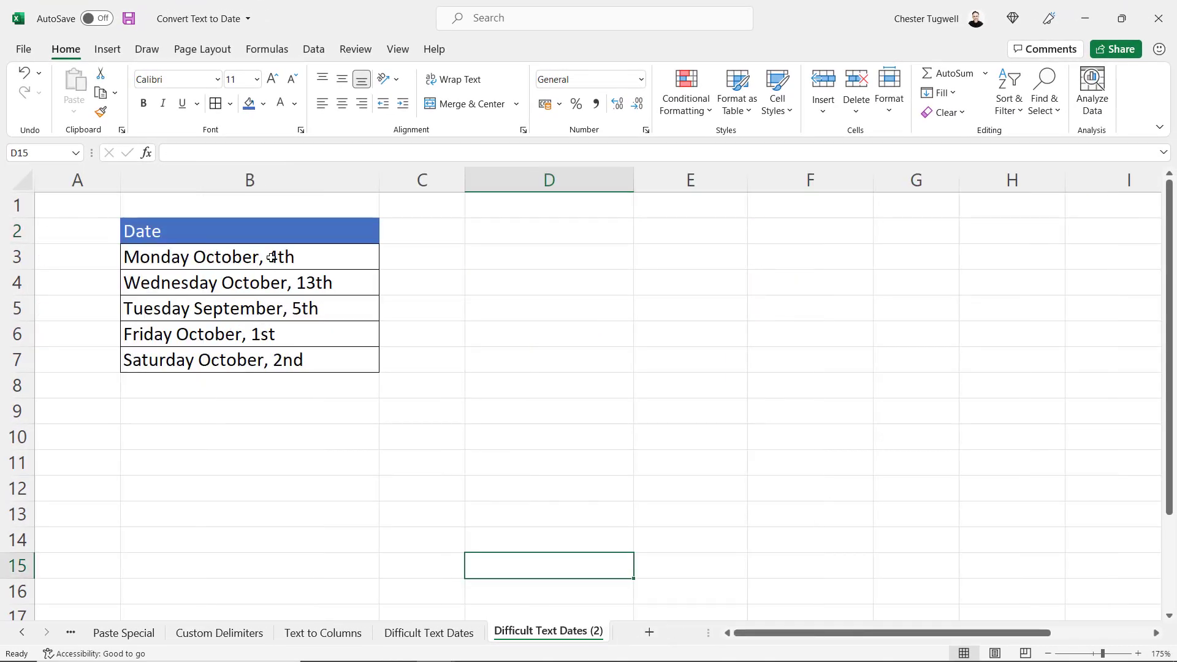
drag(271, 257, 263, 352)
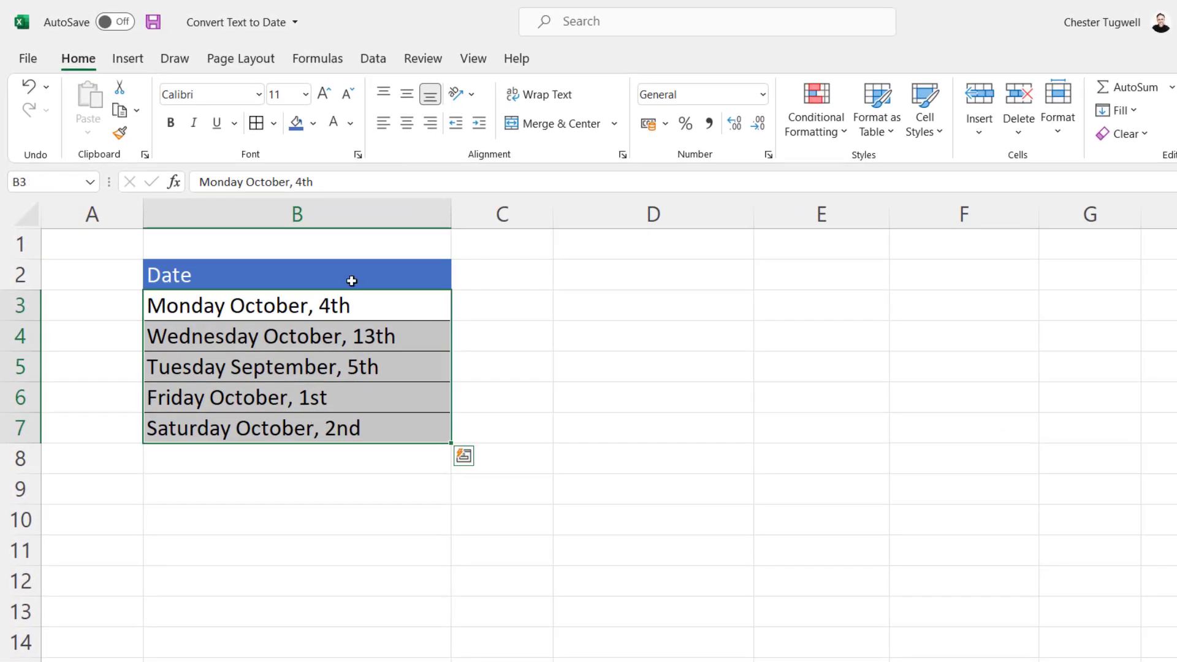
click(380, 62)
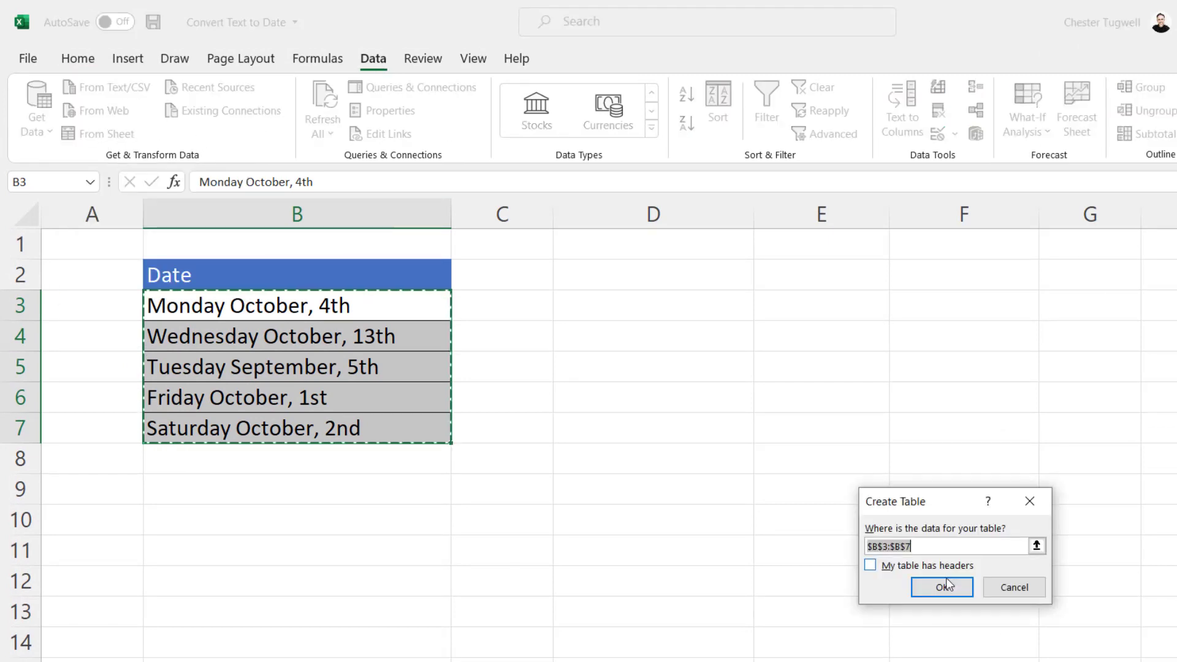
click(942, 588)
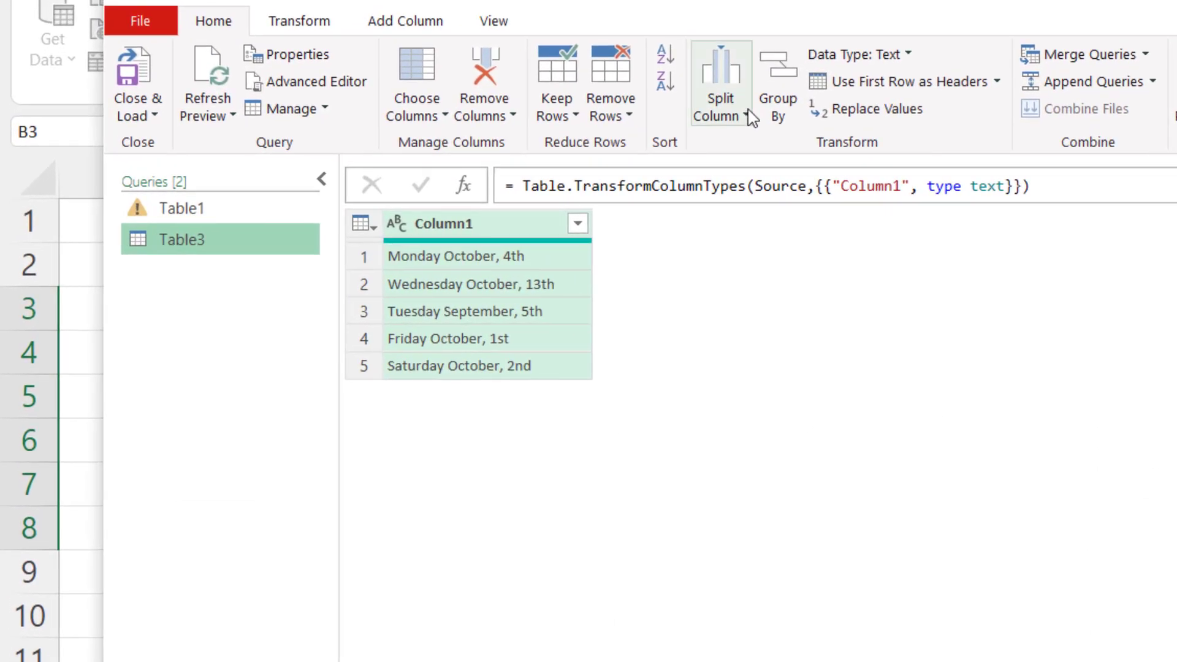
Split Column1 by the space delimiter at each occurrence
click(749, 116)
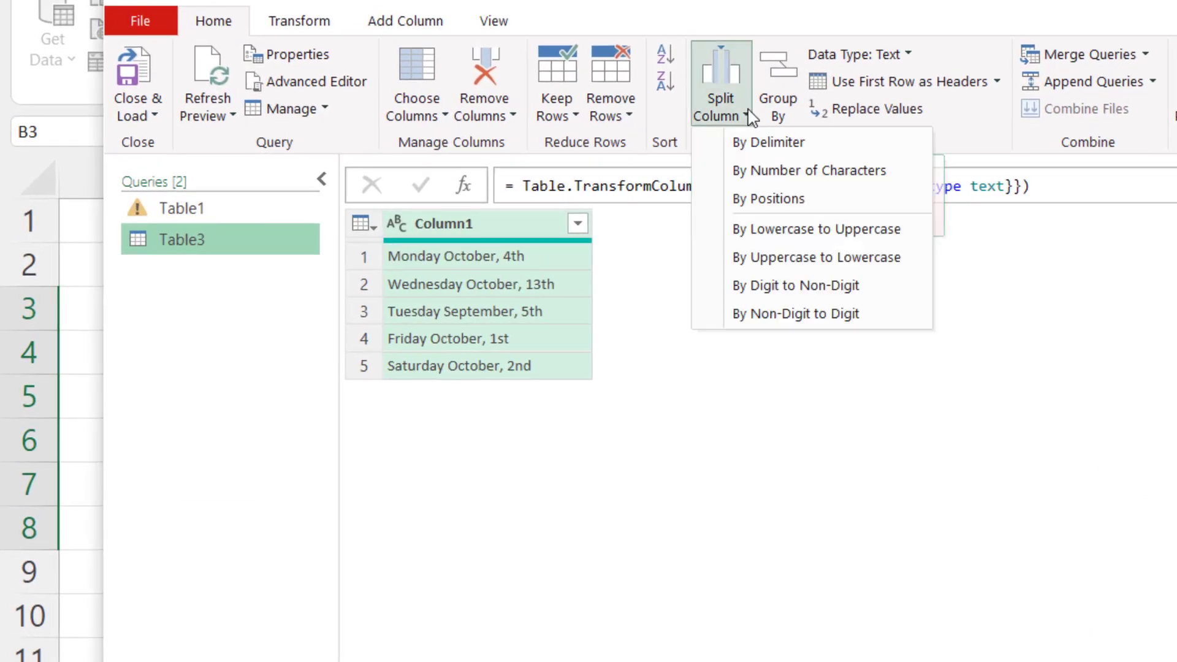
click(749, 143)
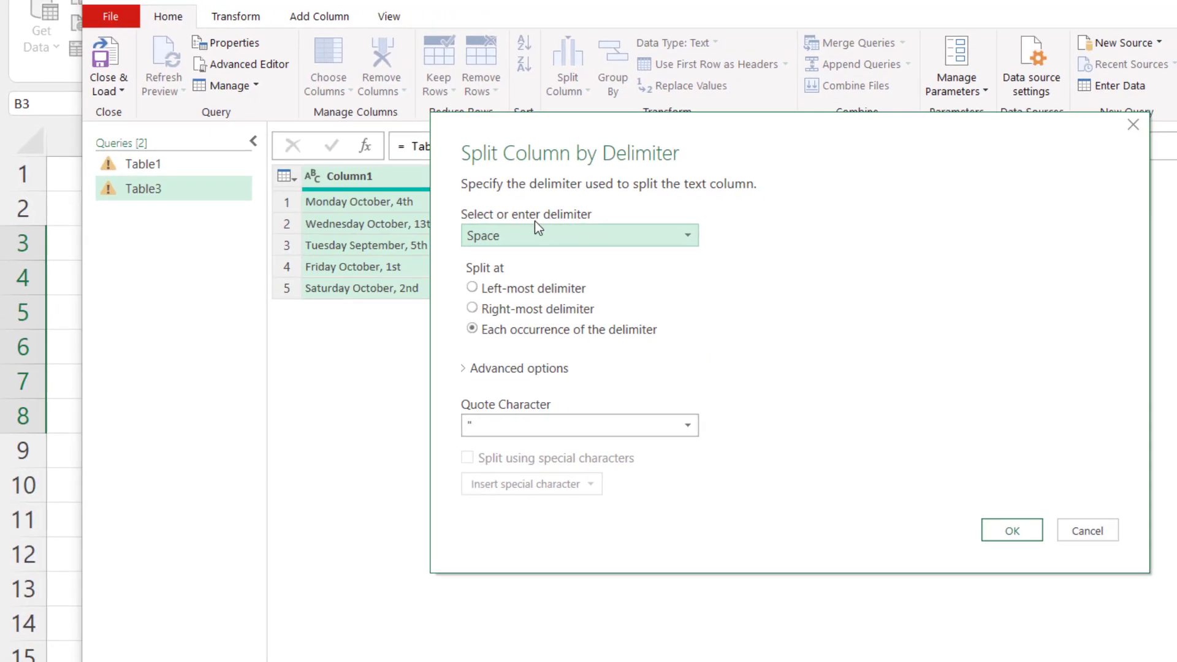
click(1010, 533)
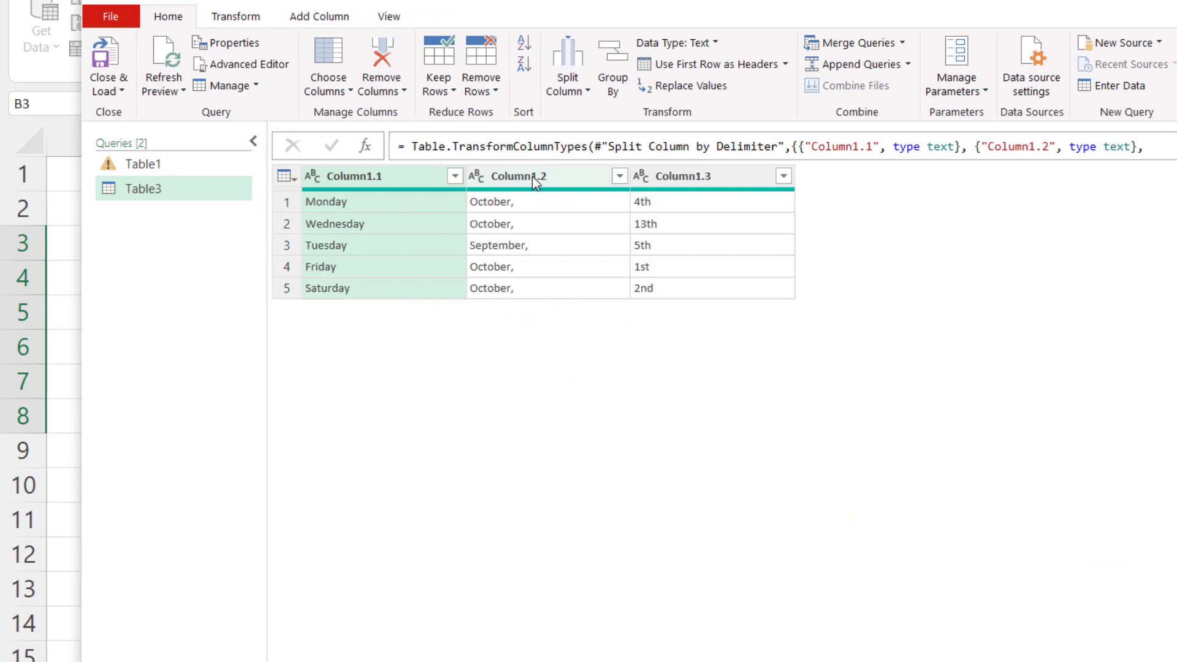
Rename Column1.2 to Month and Column1.3 to Day
double_click(532, 176)
text(Month)
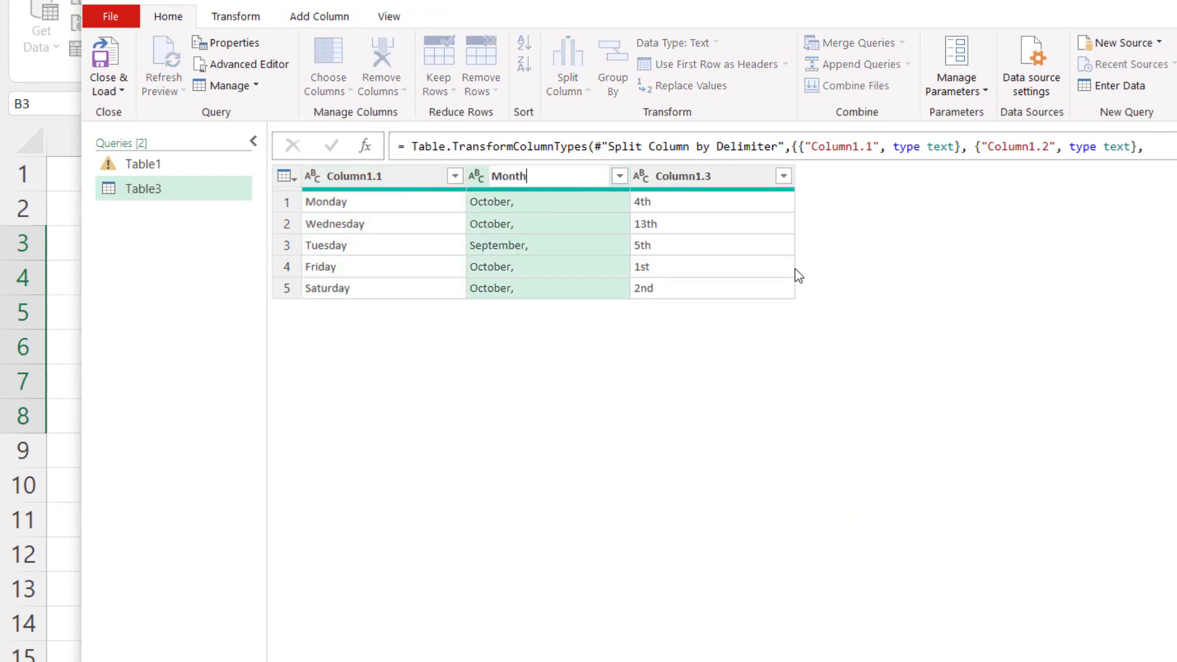
double_click(664, 177)
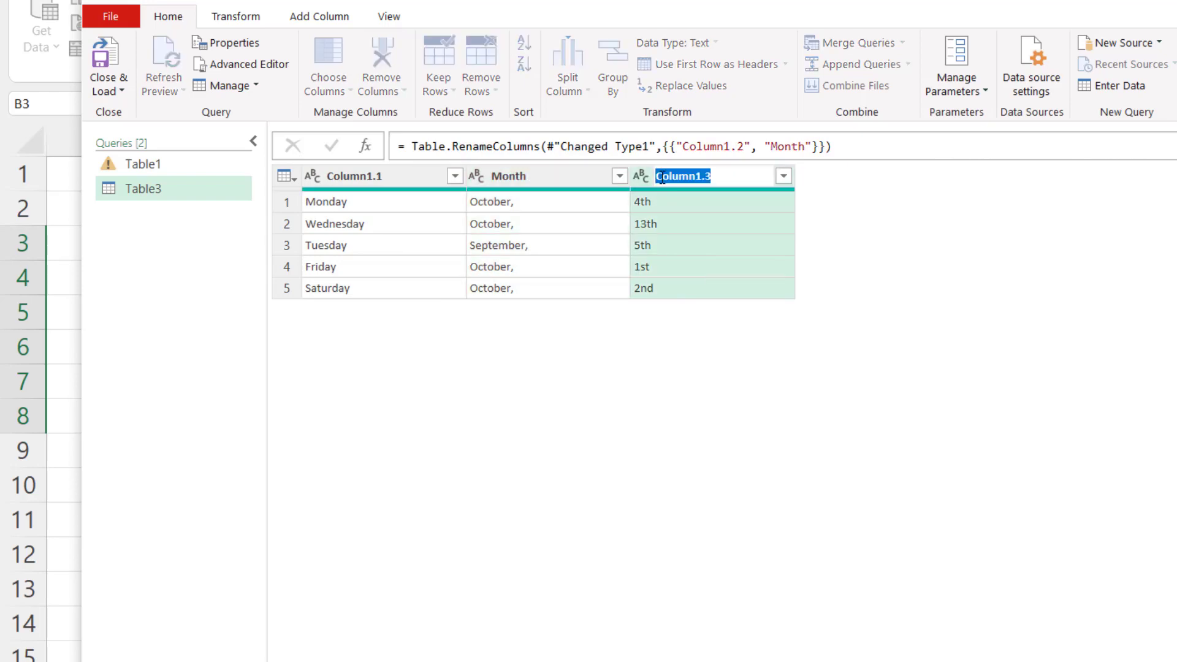
text(Day)
key(Return)
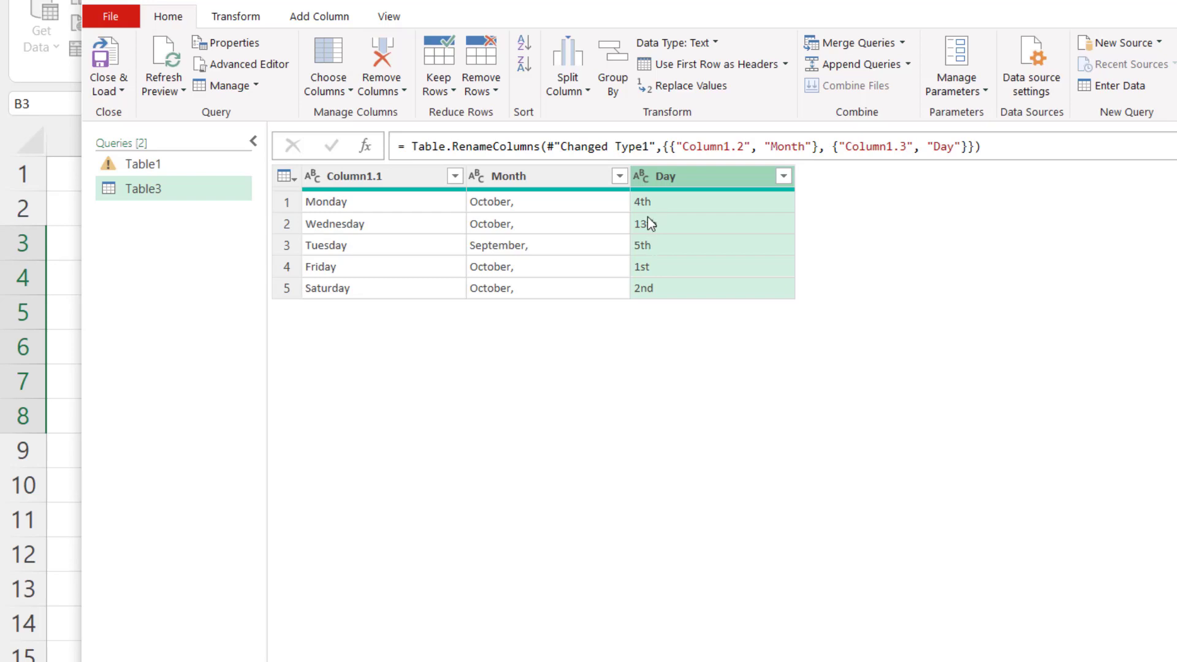
Remove the 'th' suffix from the Day values by replacing it with nothing
click(236, 17)
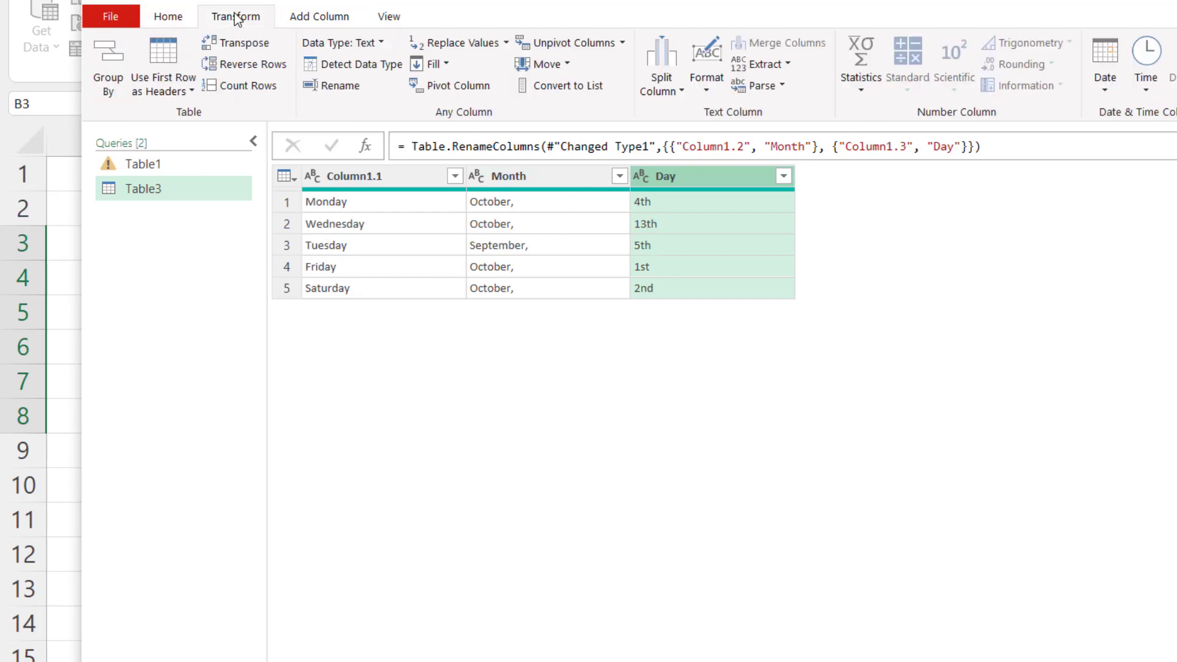
click(506, 44)
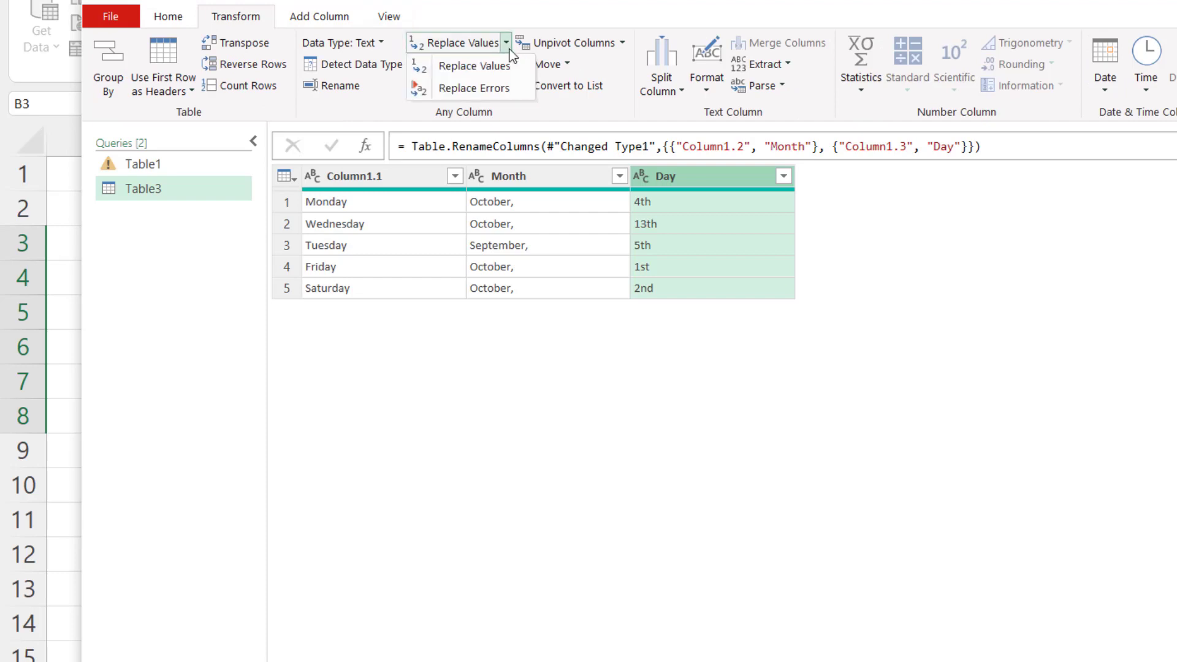
click(472, 66)
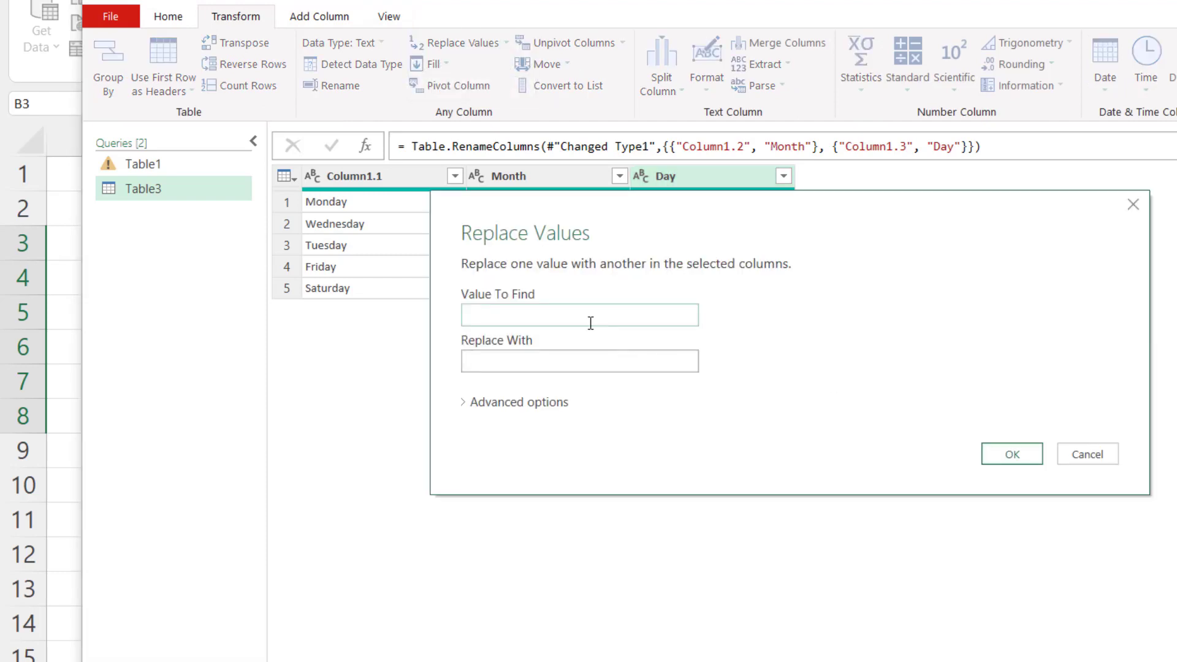
text(th)
click(476, 359)
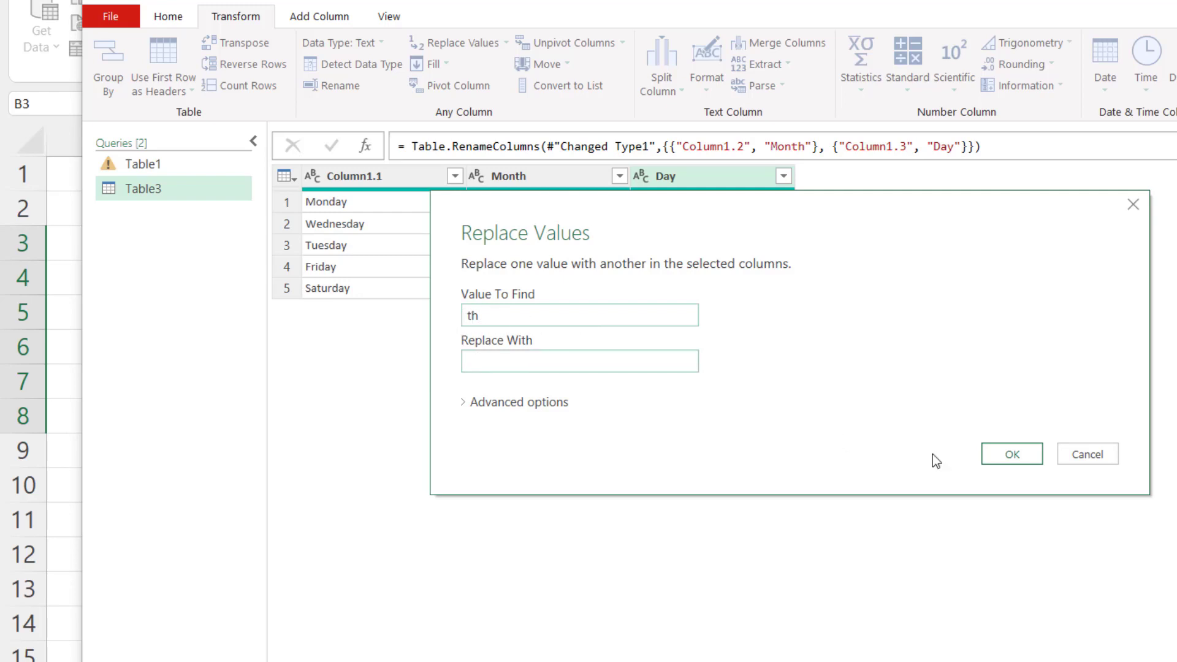
click(1021, 460)
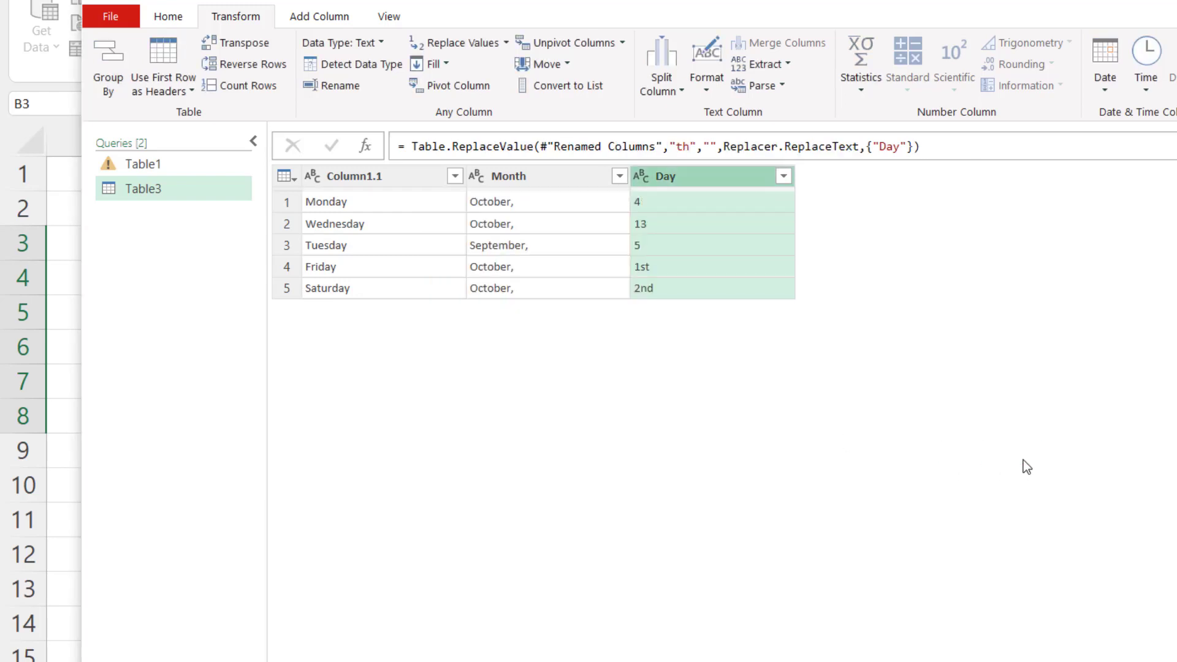
Strip the remaining 'st' and 'nd' suffixes from the Day values
click(453, 54)
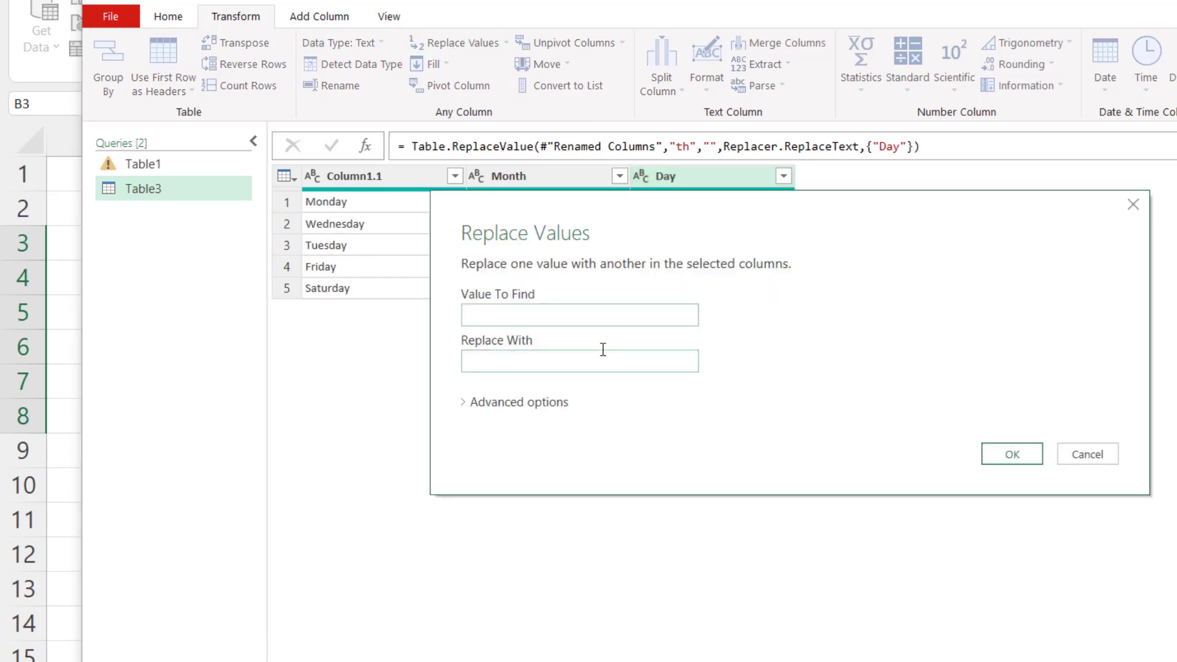
text(st)
click(1015, 453)
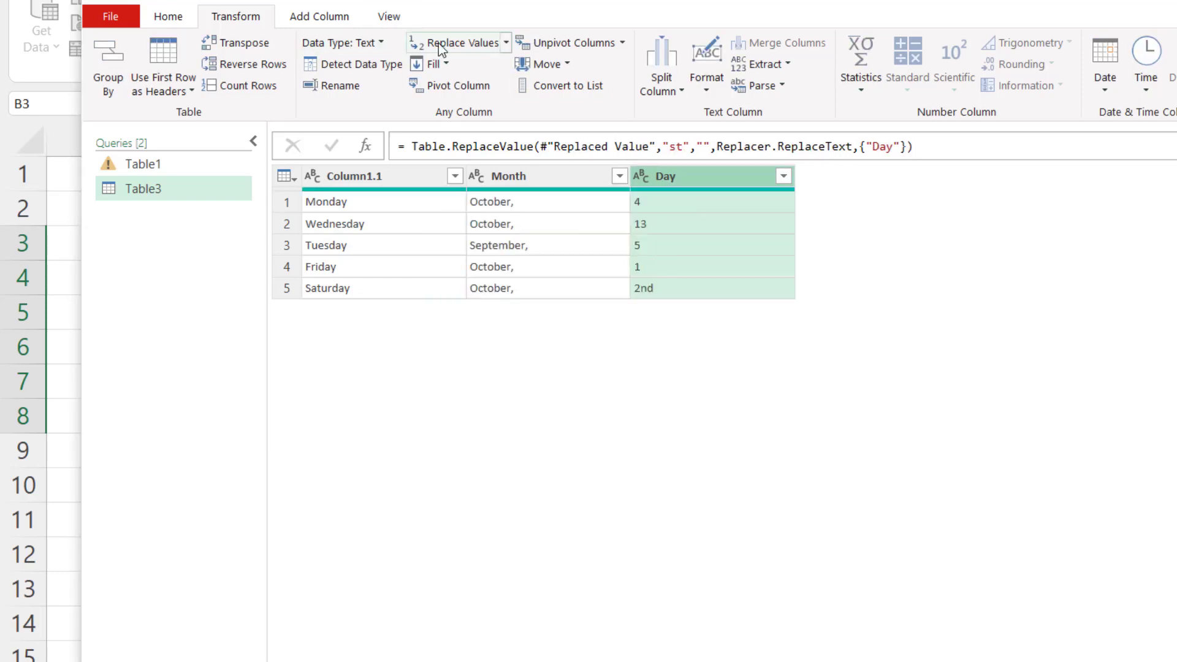
click(466, 43)
text(nd)
click(1008, 453)
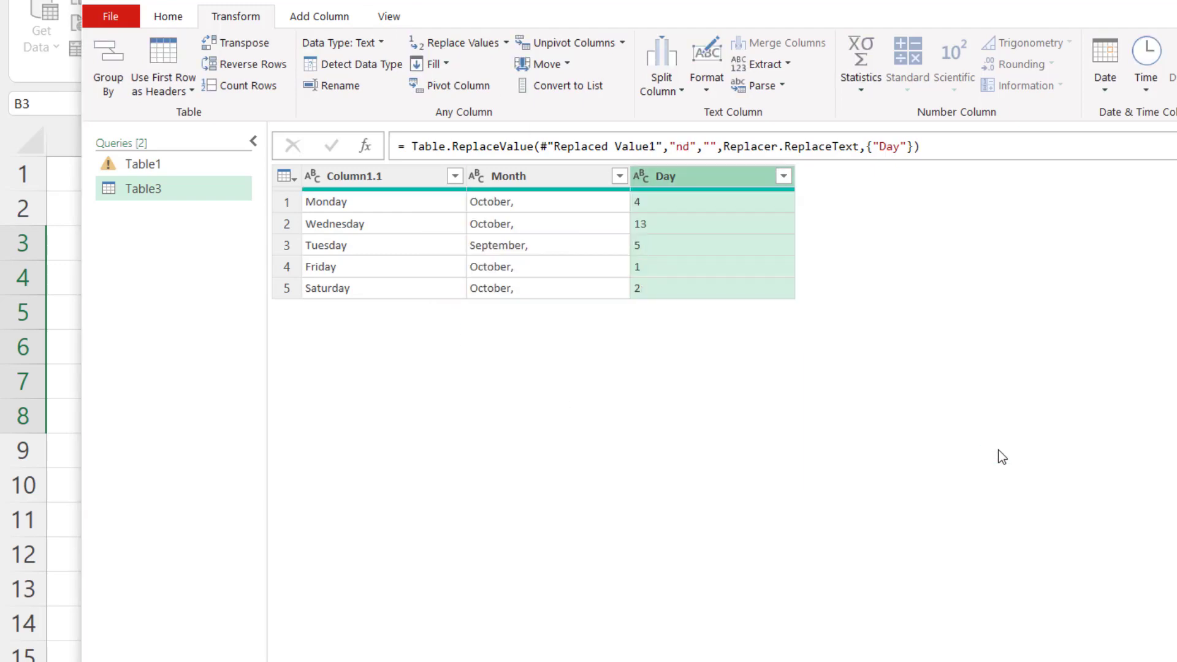
Remove the commas from the Month column values
click(513, 178)
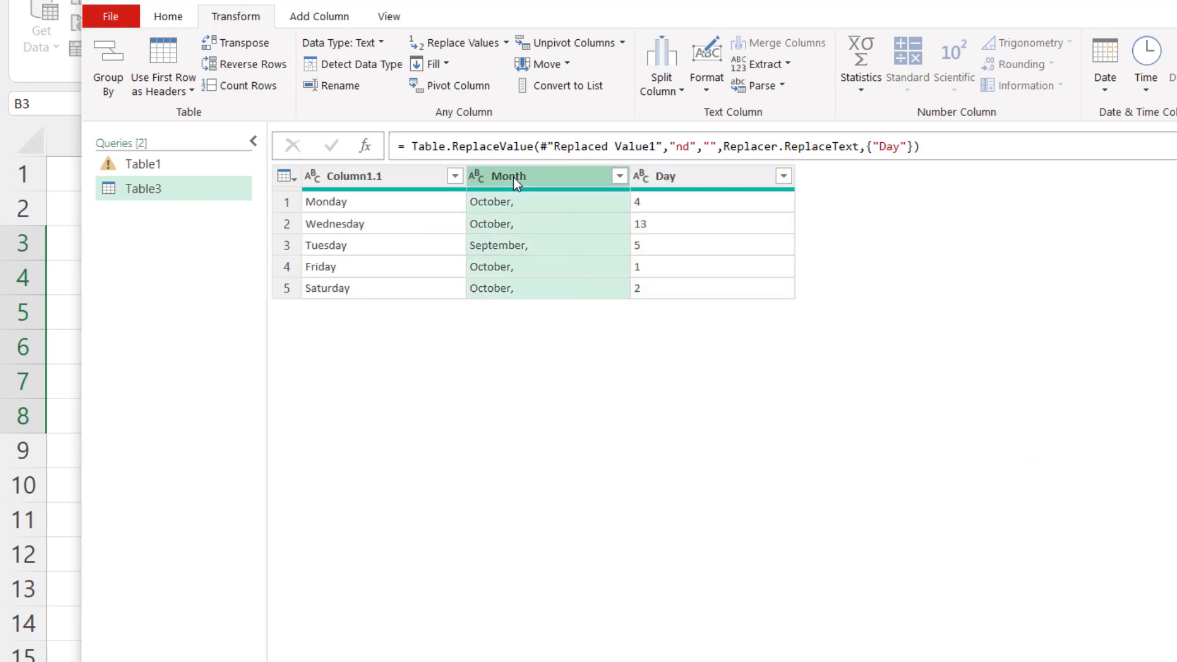
click(494, 50)
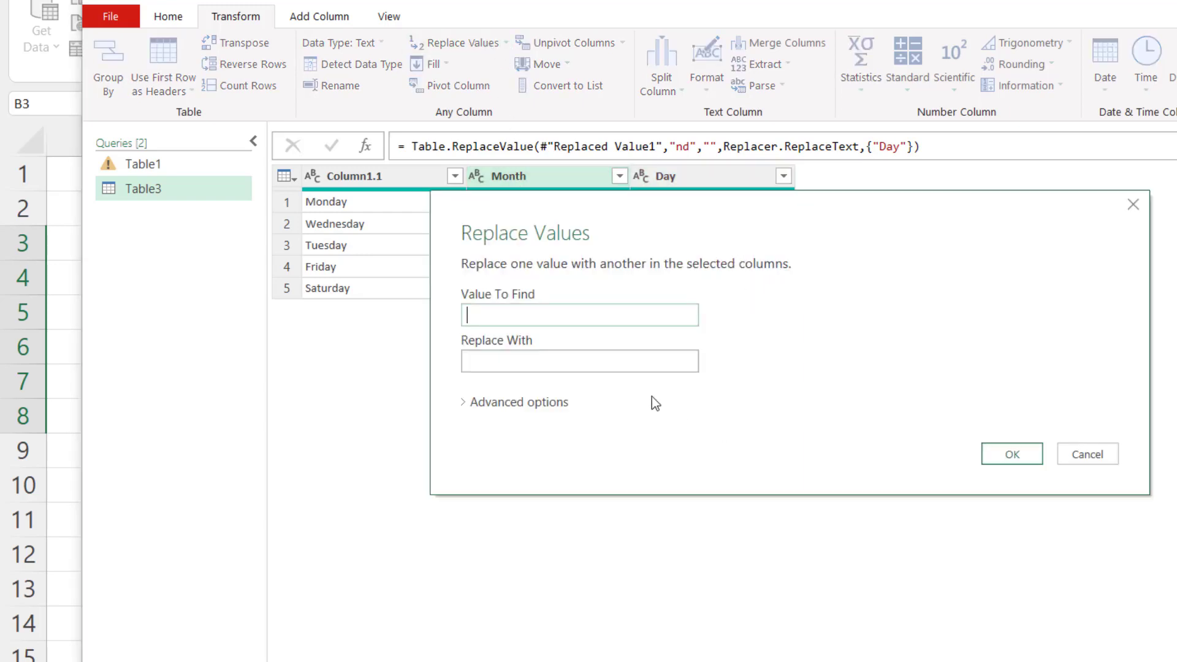
click(1008, 455)
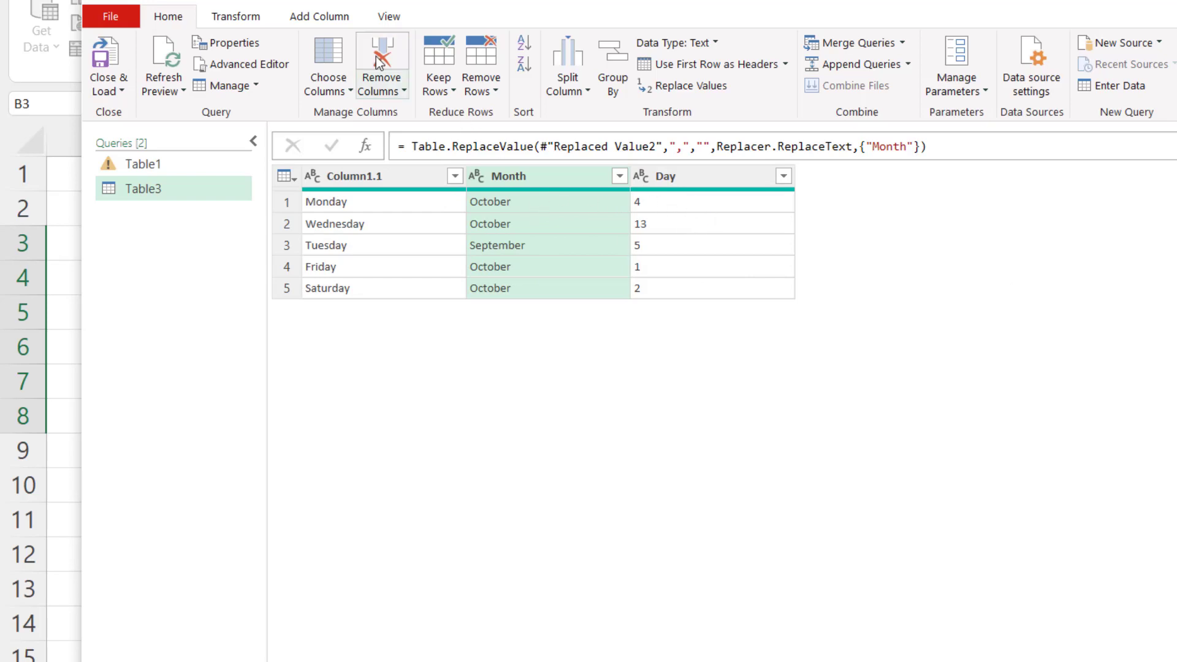
Add a Custom column with formula [Day]&" "&[Month]&" "&"2021", giving text like 4 October 2021
click(319, 17)
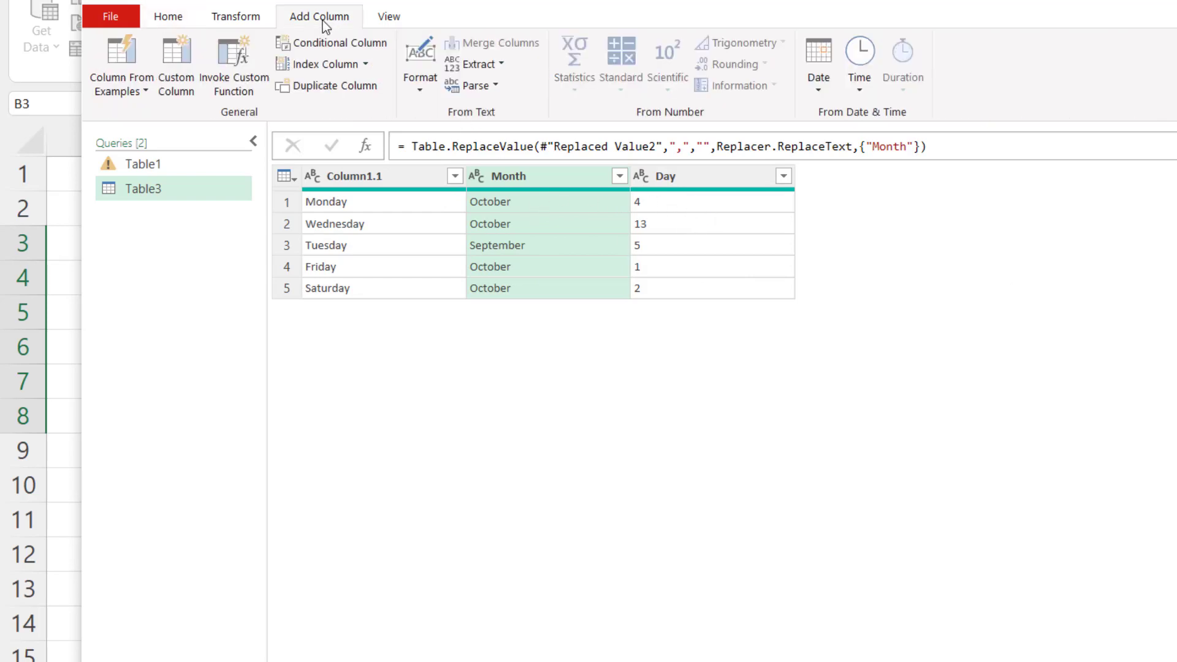
click(176, 70)
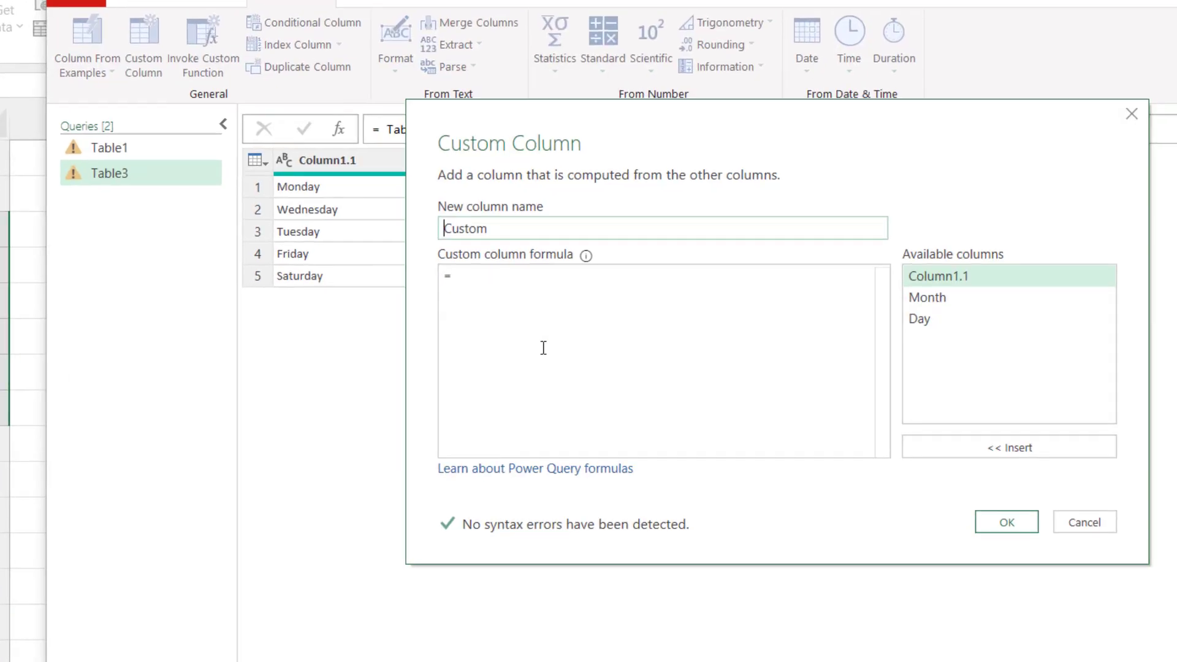
click(576, 374)
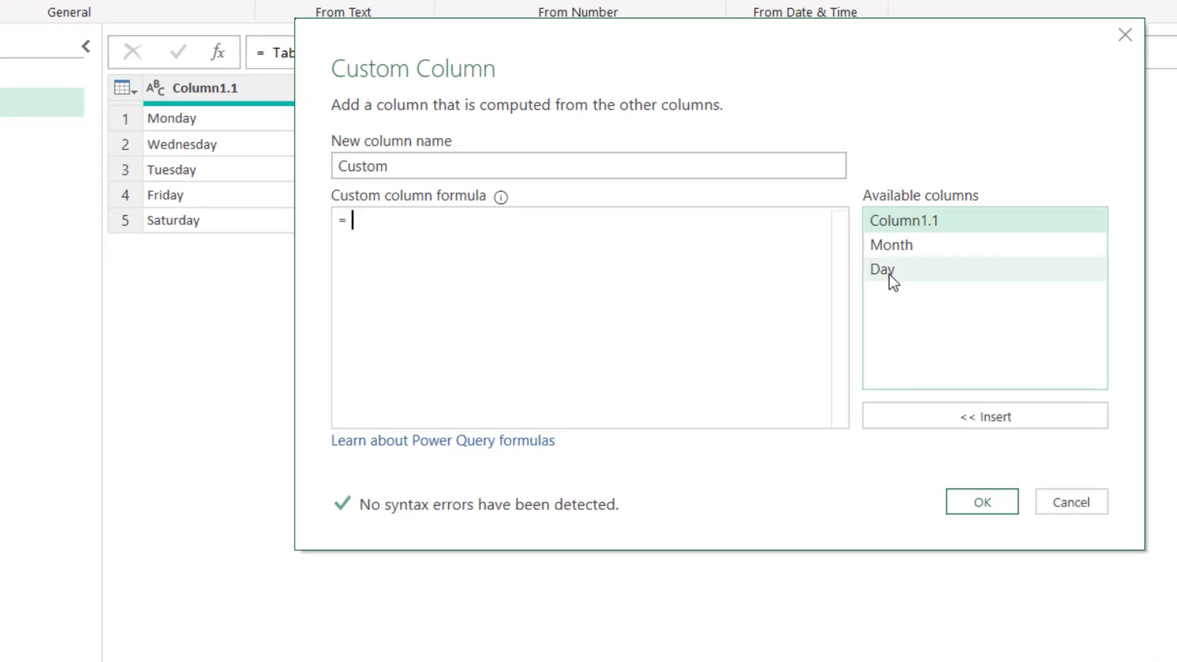
double_click(923, 320)
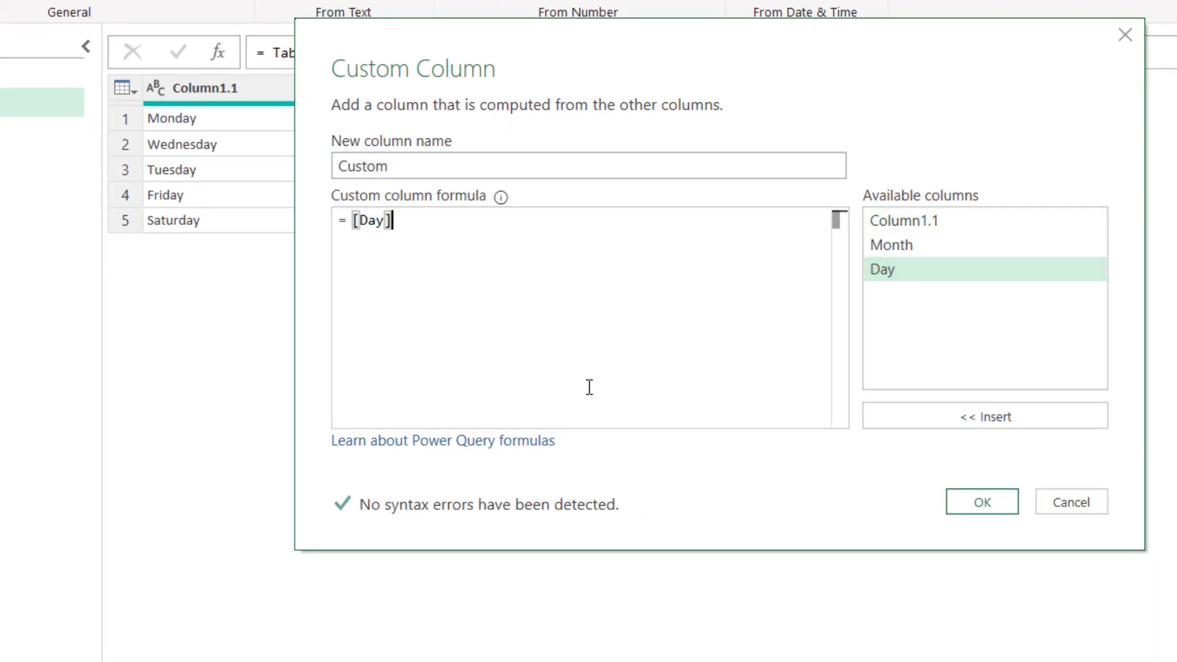
text(&")
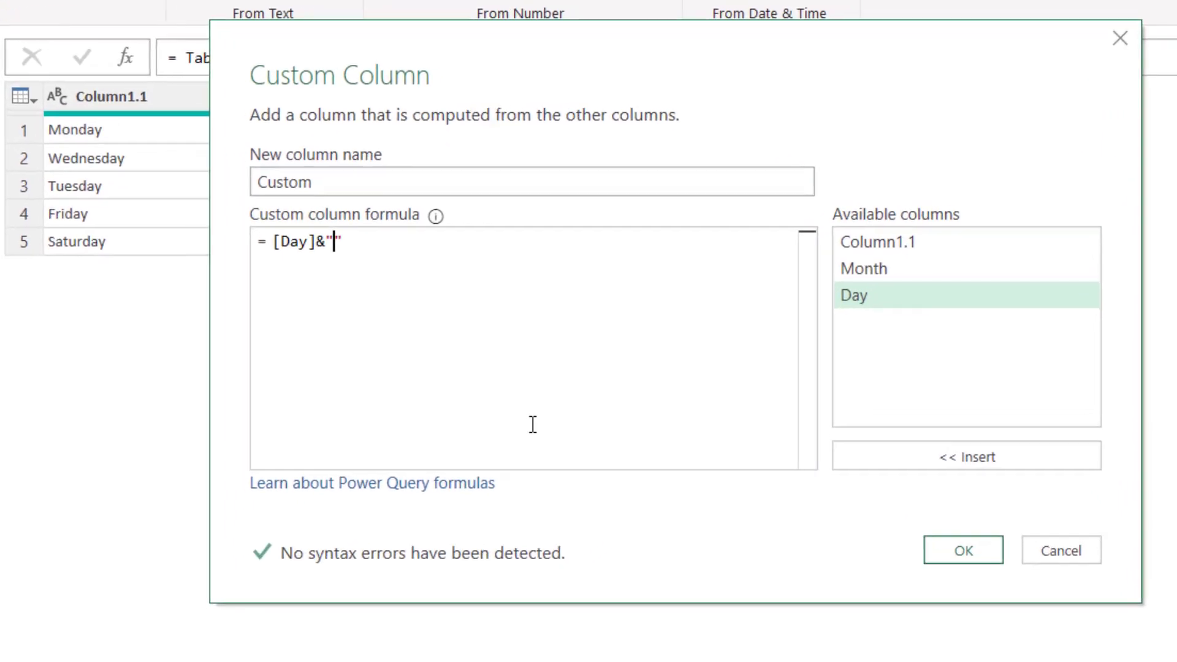
text( ")
text(&)
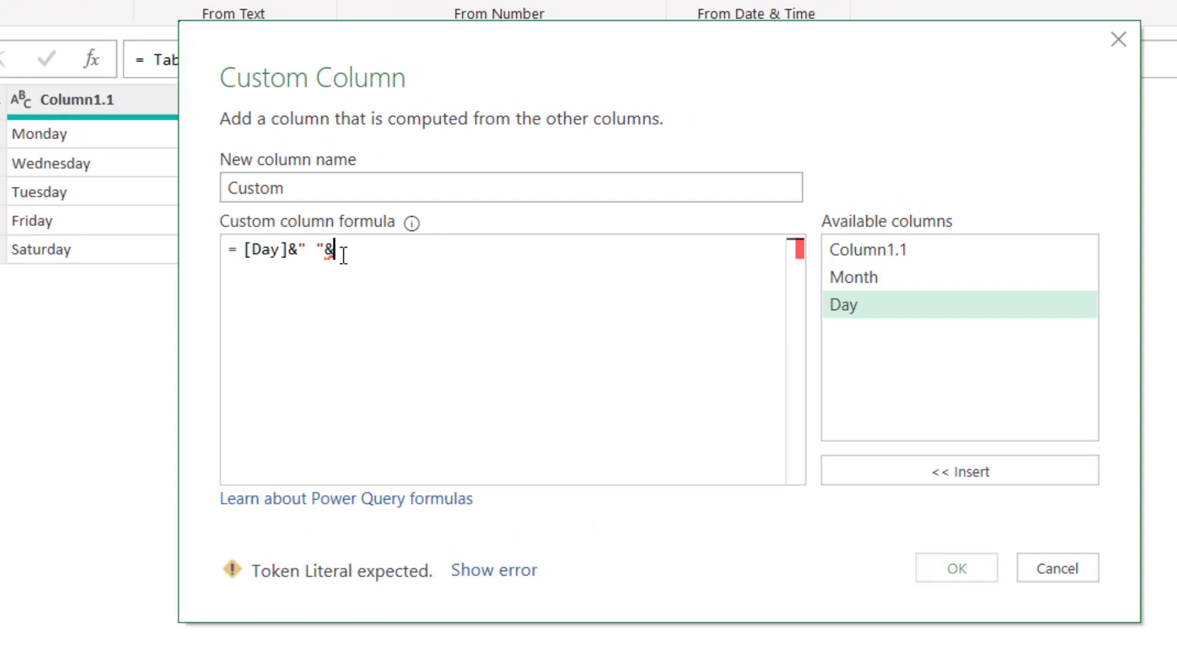
double_click(867, 281)
text(&" )
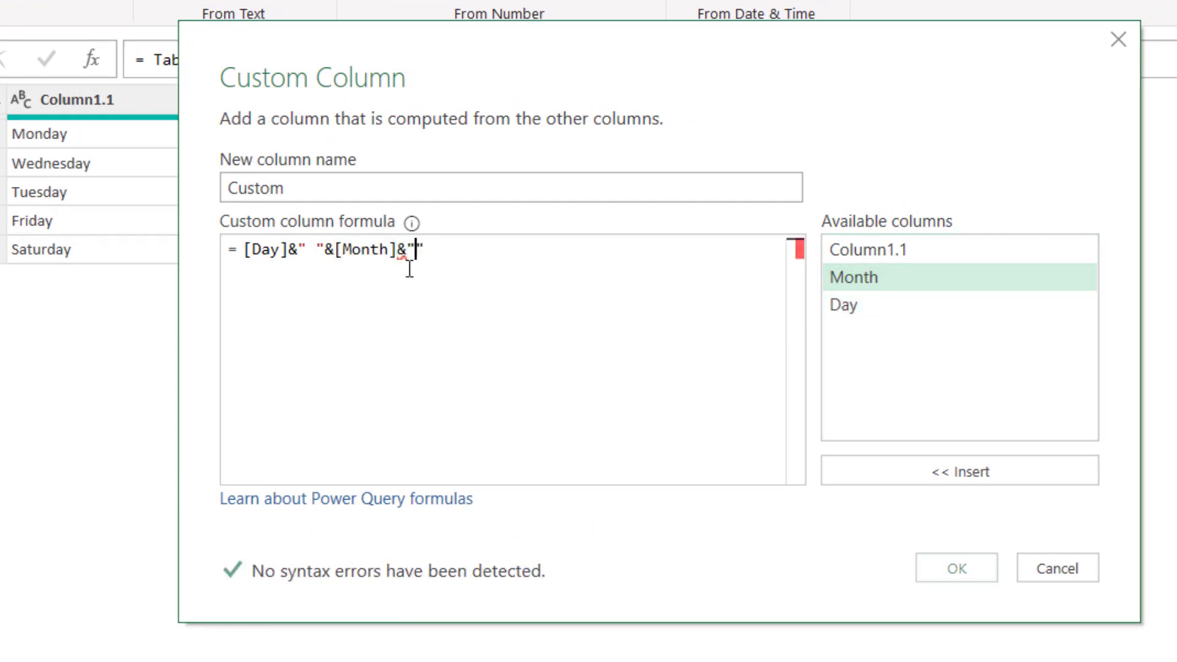
text("&)
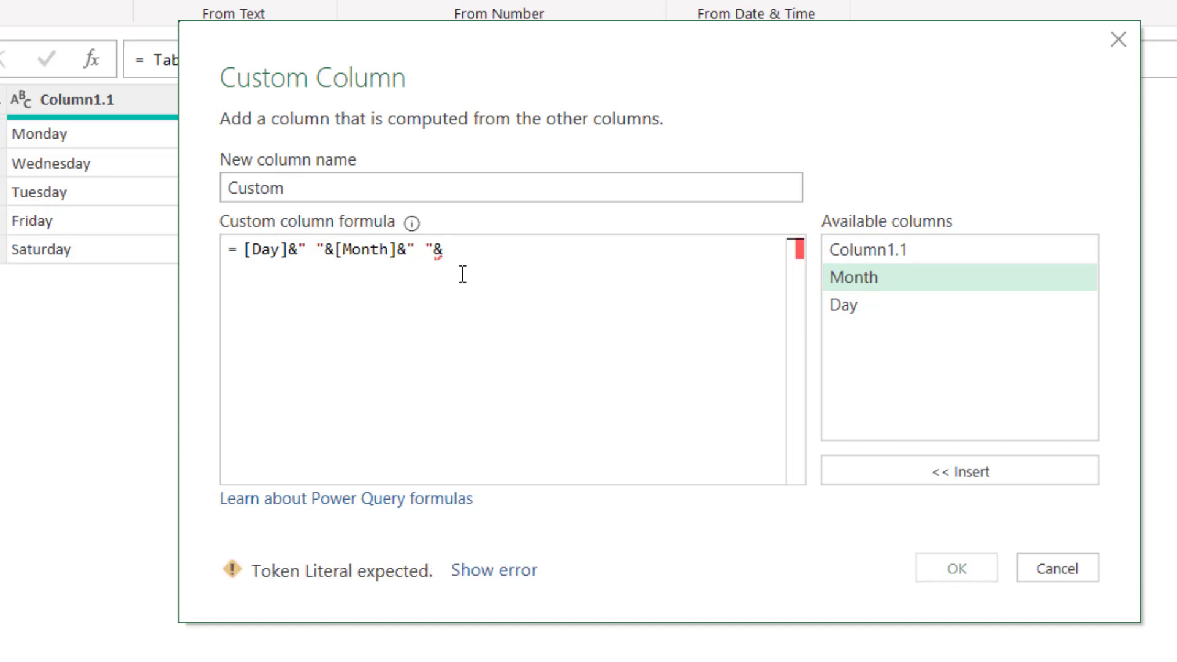
text("2021)
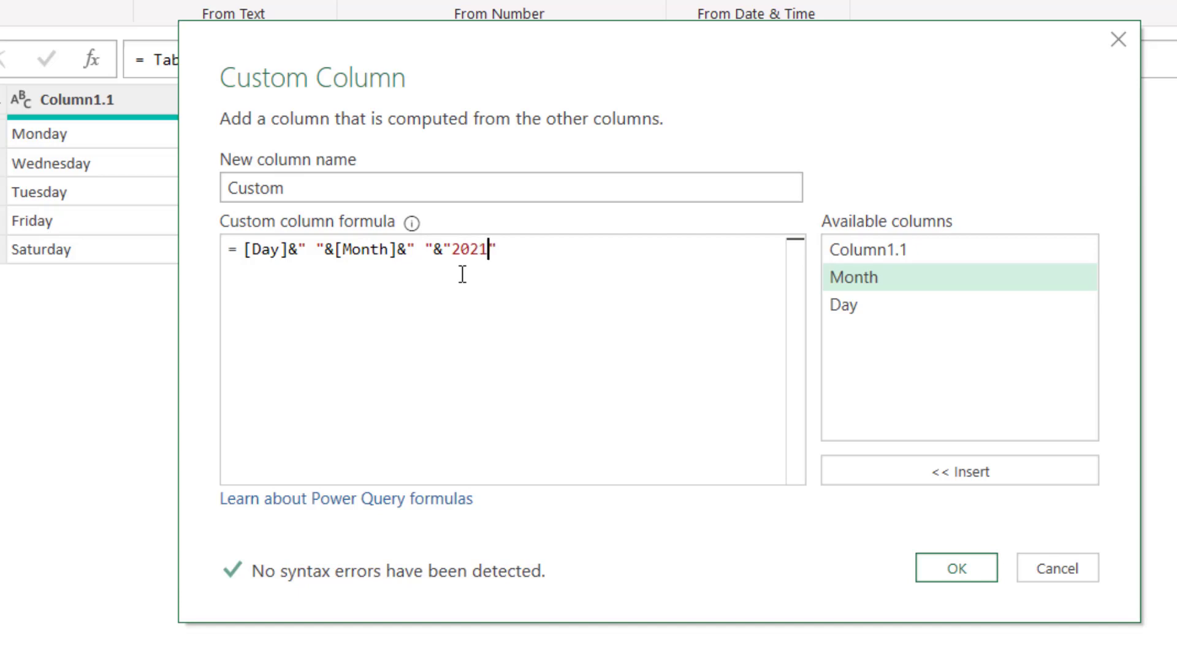
click(942, 572)
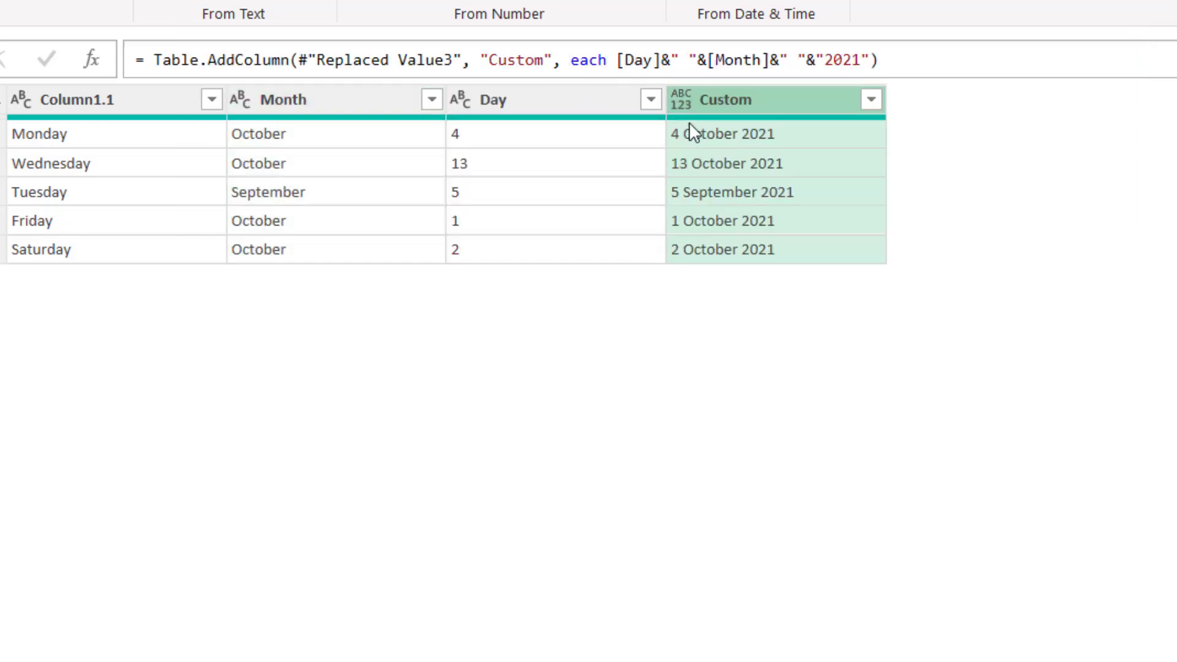
Change the Custom column's data type to Date
click(680, 103)
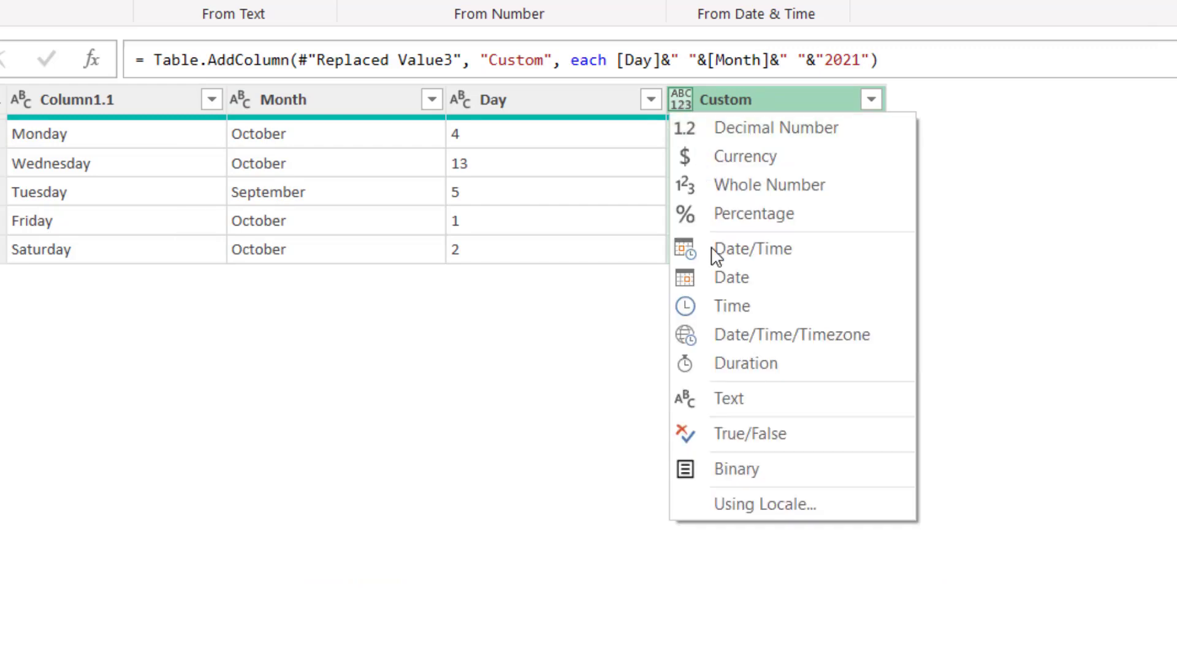
click(706, 274)
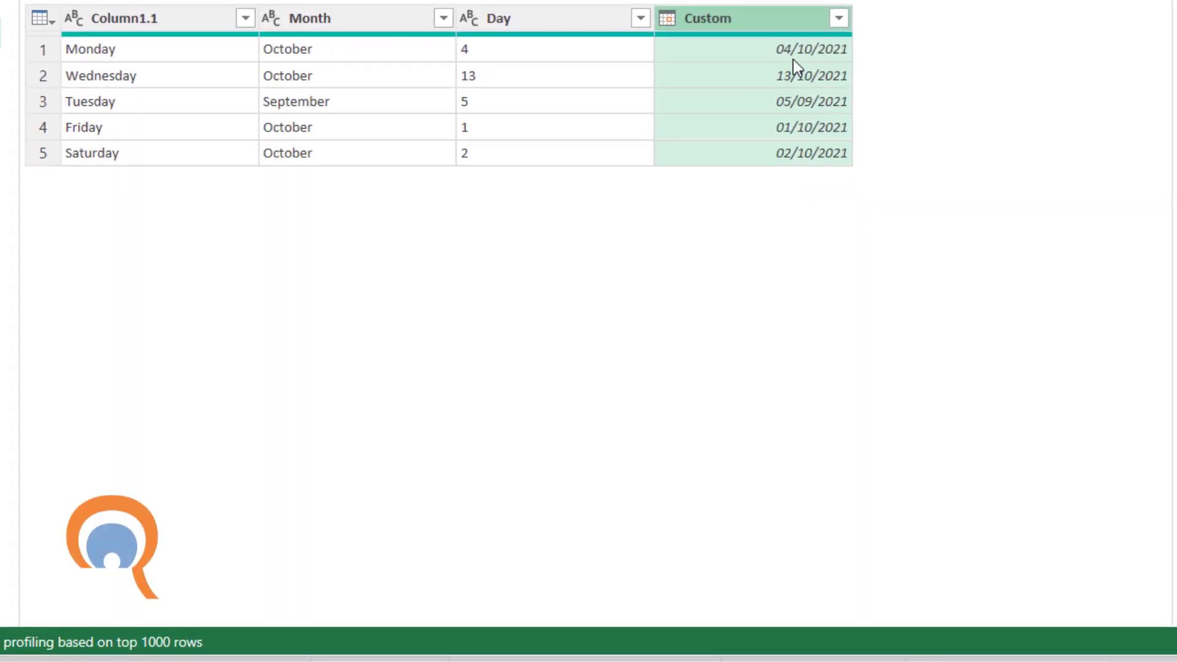
click(774, 49)
Remove all columns except Custom from the query
right_click(758, 17)
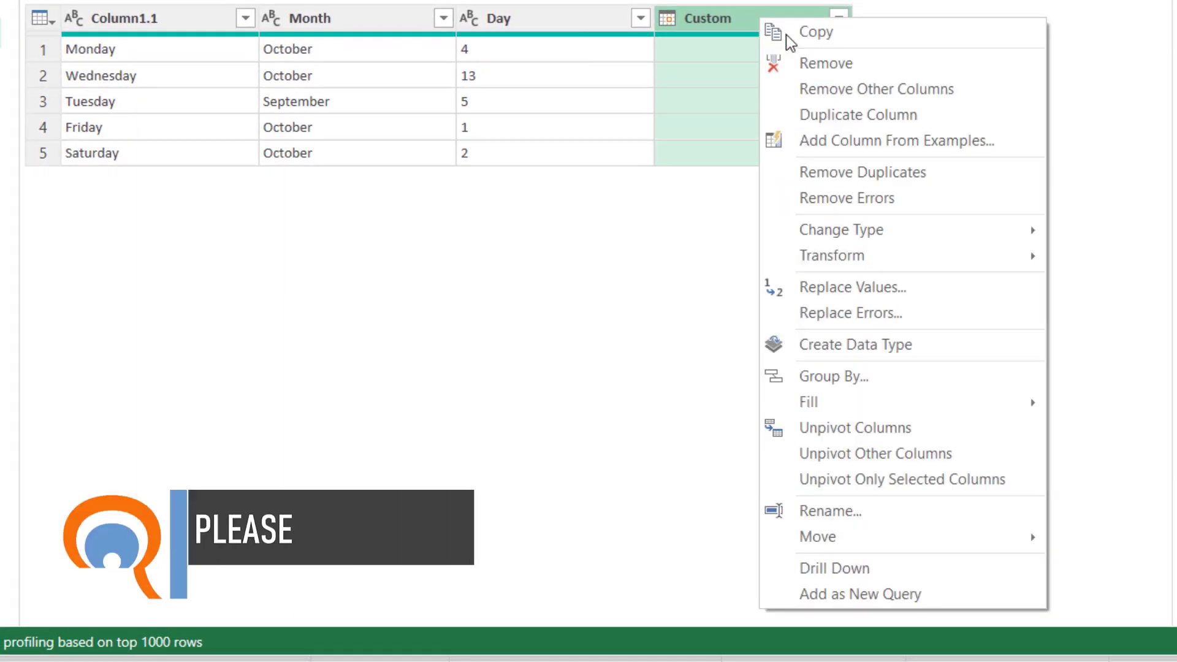
click(837, 92)
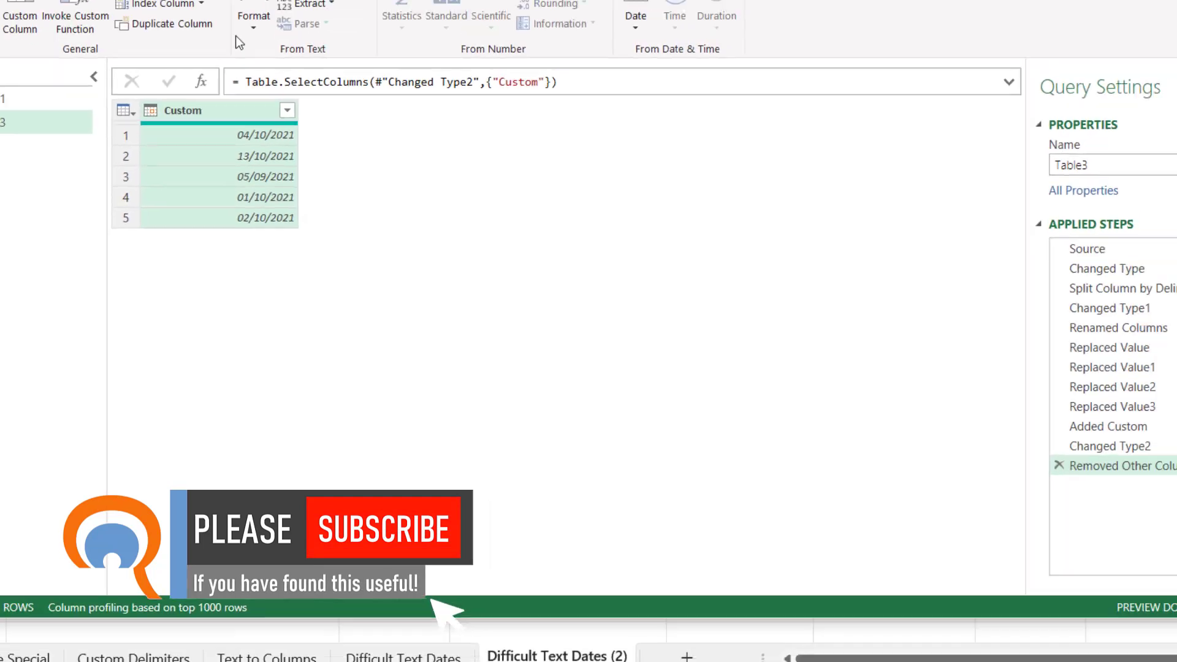
click(79, 36)
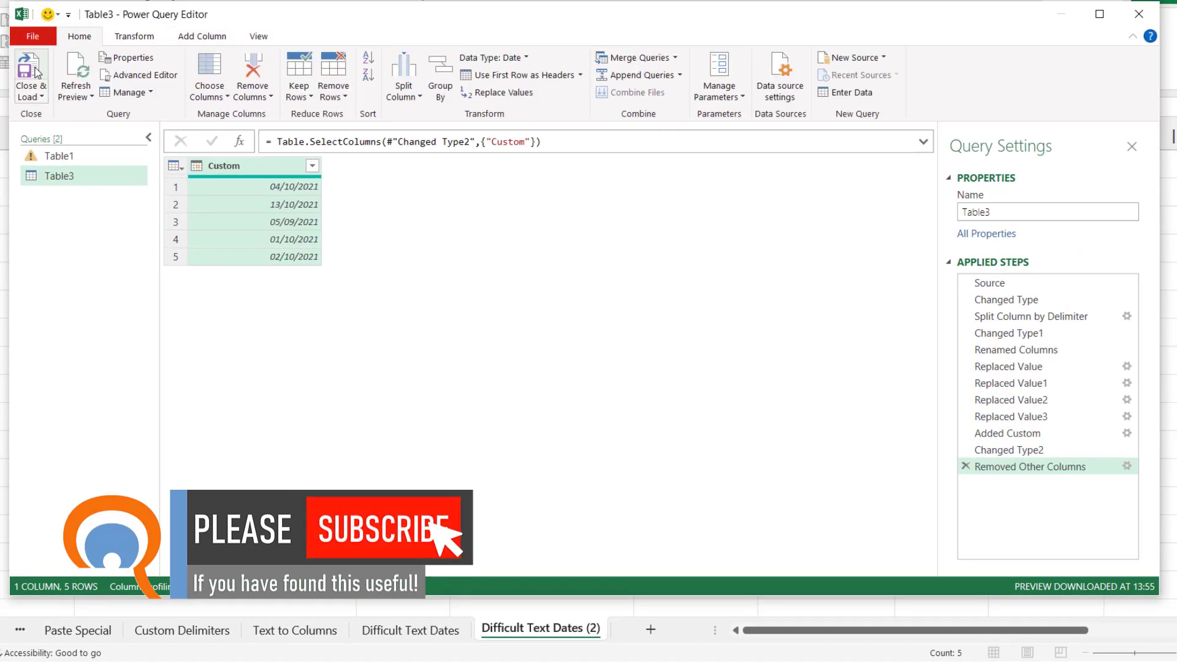
Close & Load the query to a worksheet and widen column A to show the dates
click(29, 72)
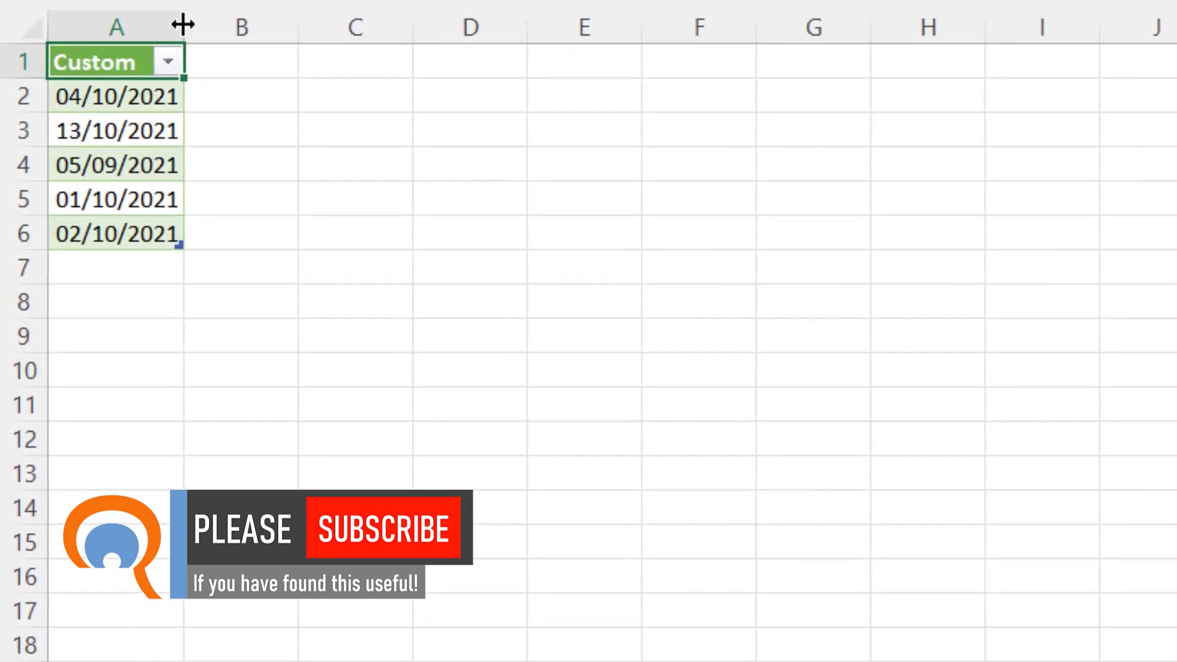
drag(186, 25, 228, 25)
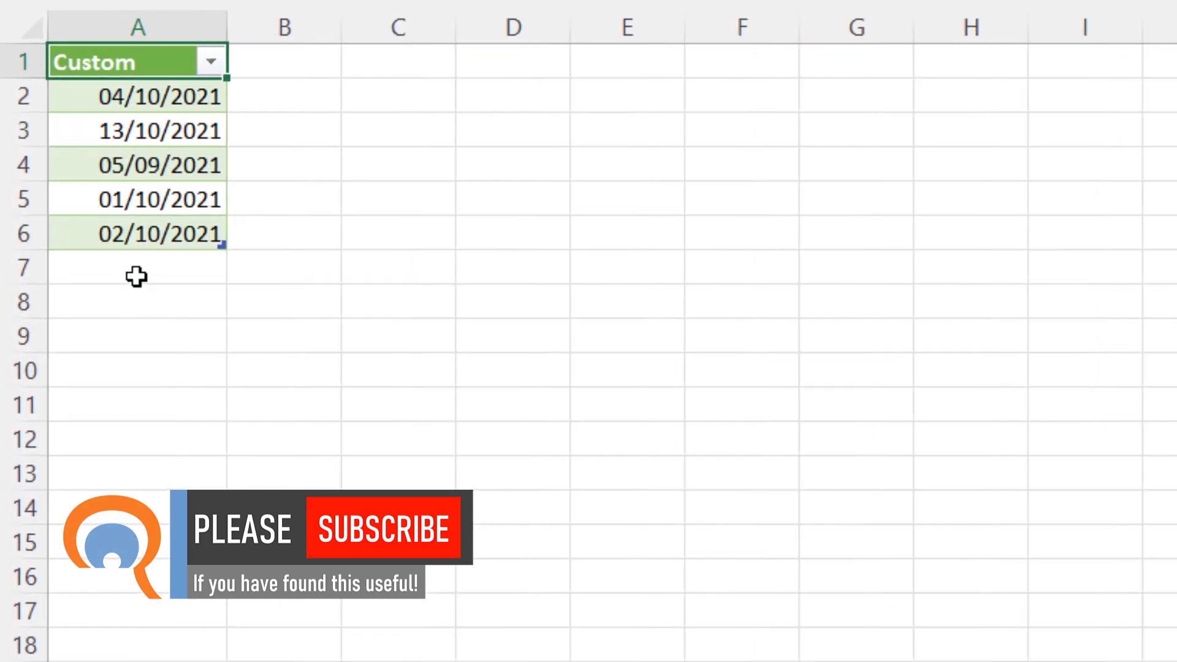